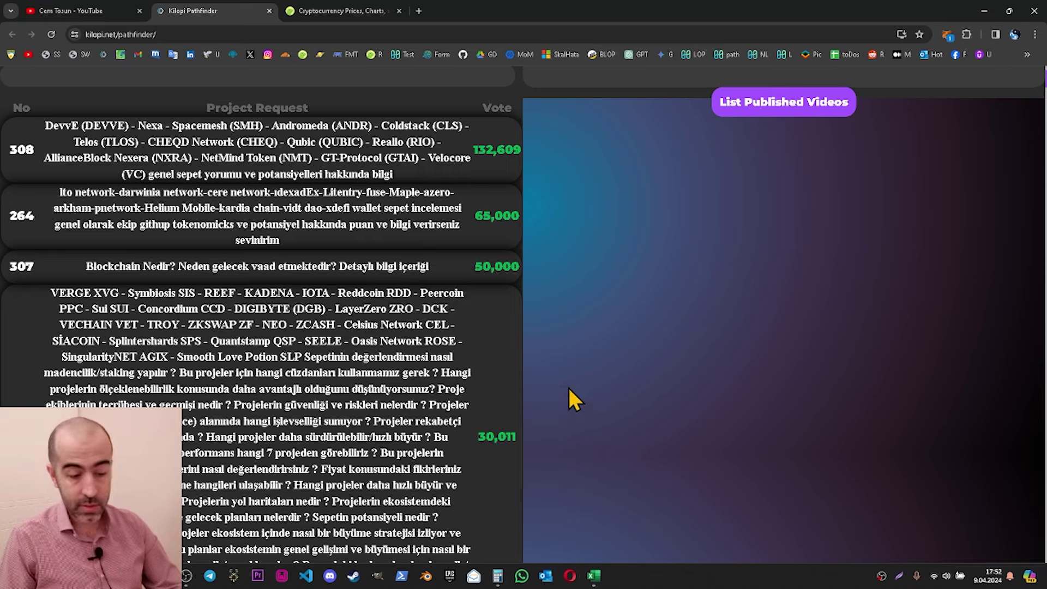
# Switch to the anketSepet.xlsx workbook in Excel and examine the projects' Rank values, comparing high and low ones.
pyautogui.click(593, 575)
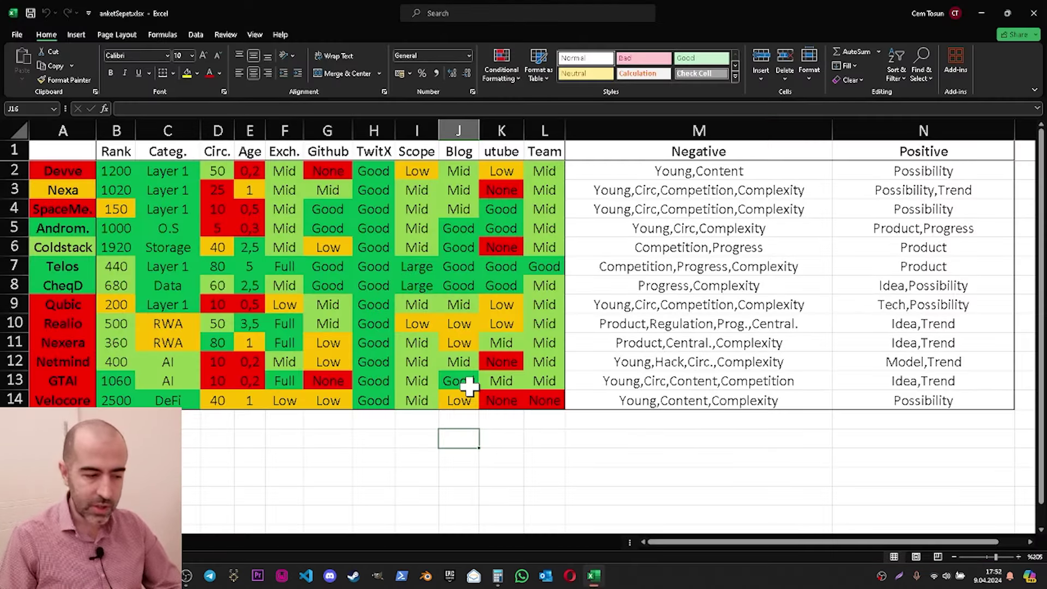
pyautogui.click(501, 439)
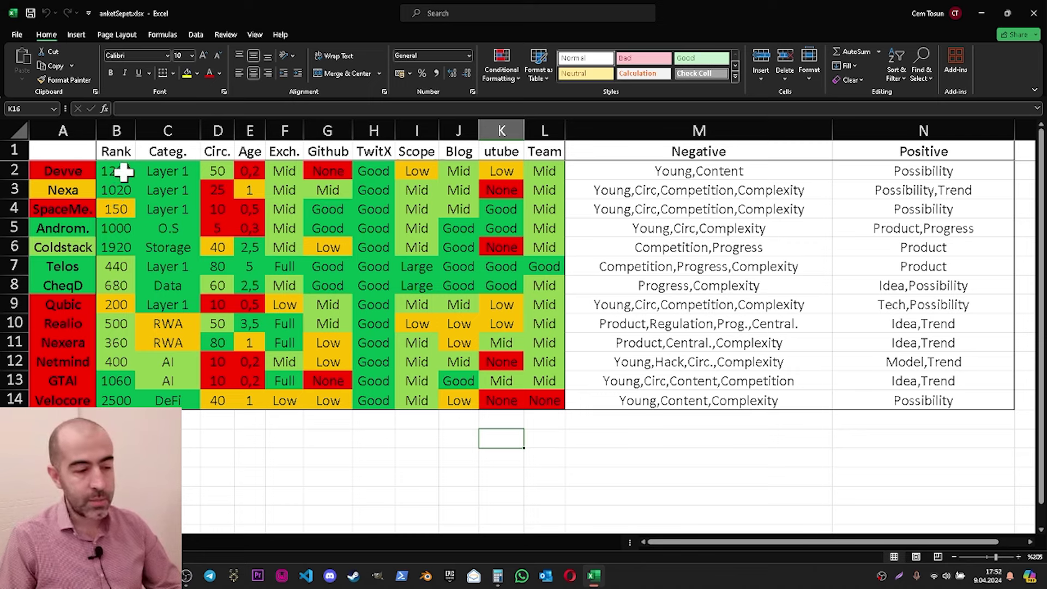
pyautogui.moveTo(119, 171); pyautogui.dragTo(119, 191)
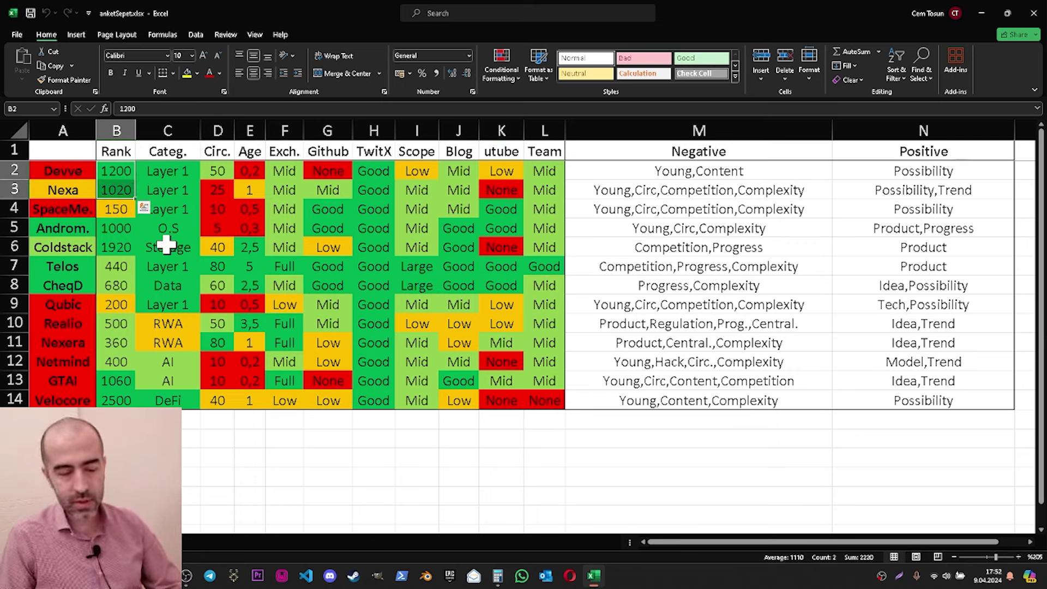
pyautogui.click(129, 247)
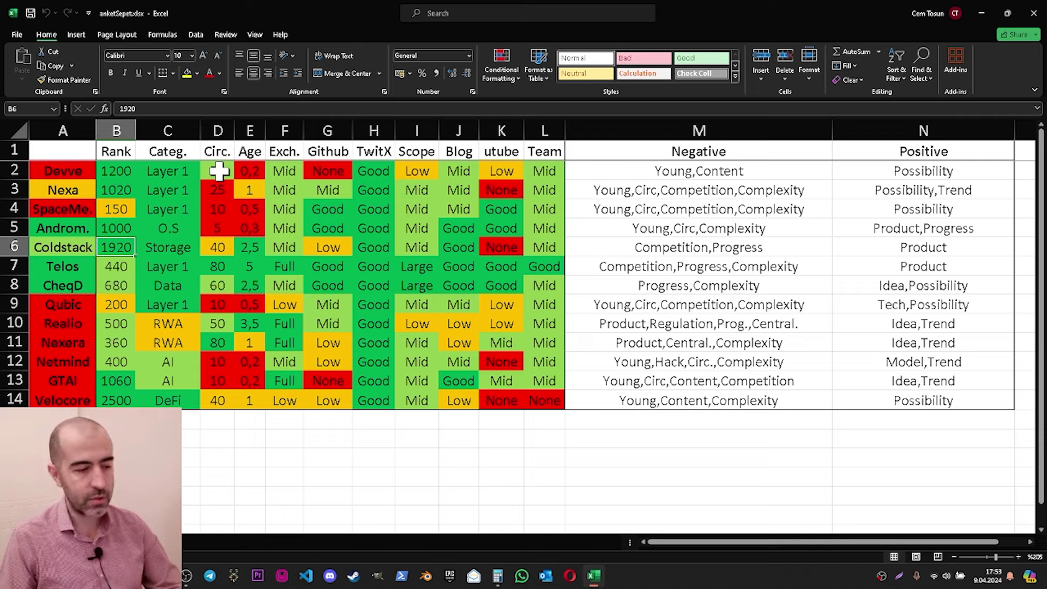
pyautogui.click(116, 208)
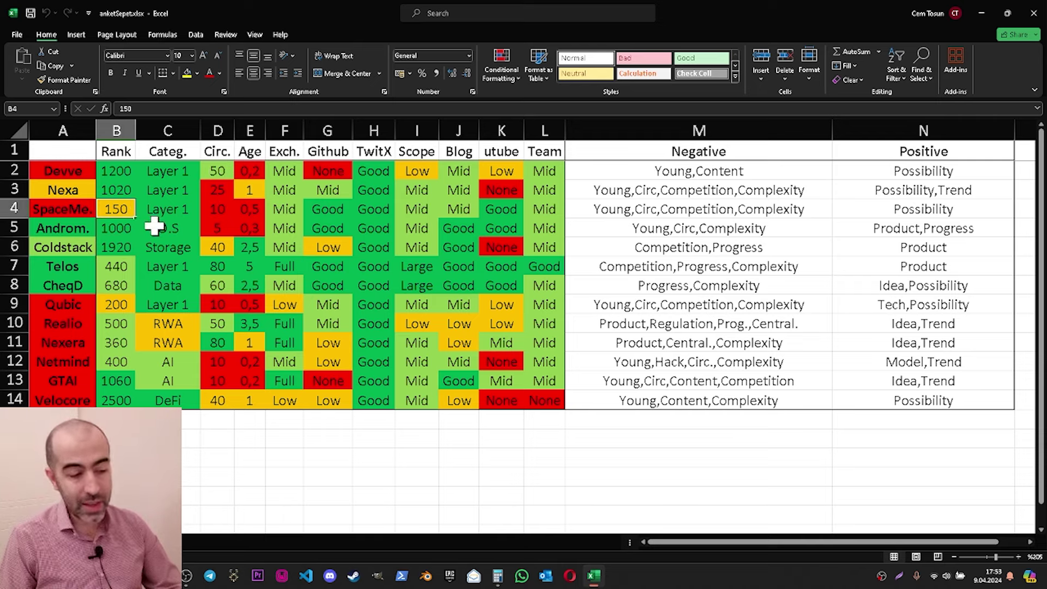
pyautogui.click(120, 309)
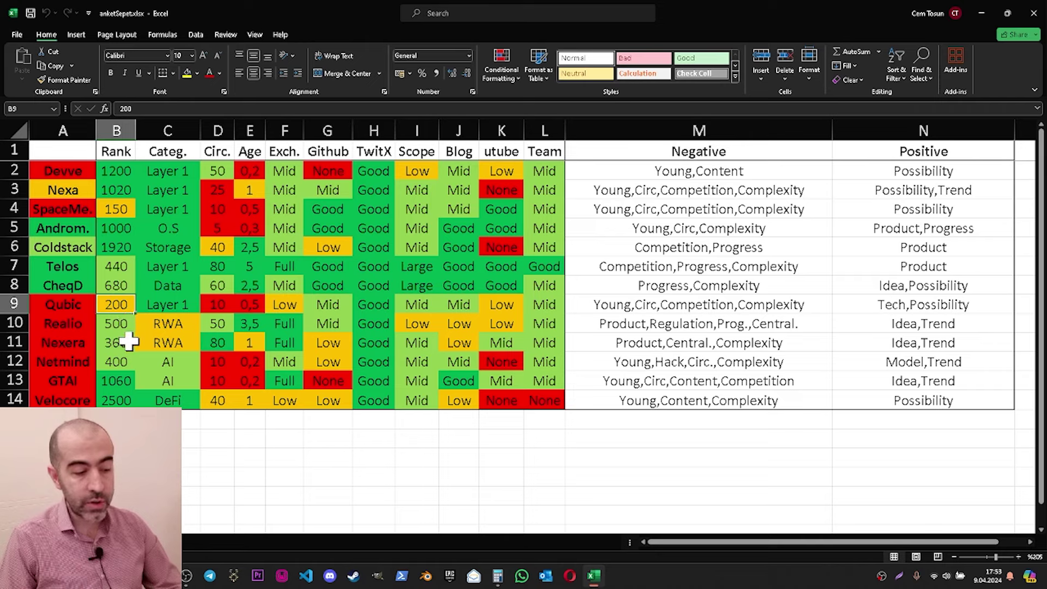
pyautogui.moveTo(123, 360); pyautogui.dragTo(116, 332)
pyautogui.moveTo(118, 266); pyautogui.dragTo(121, 285)
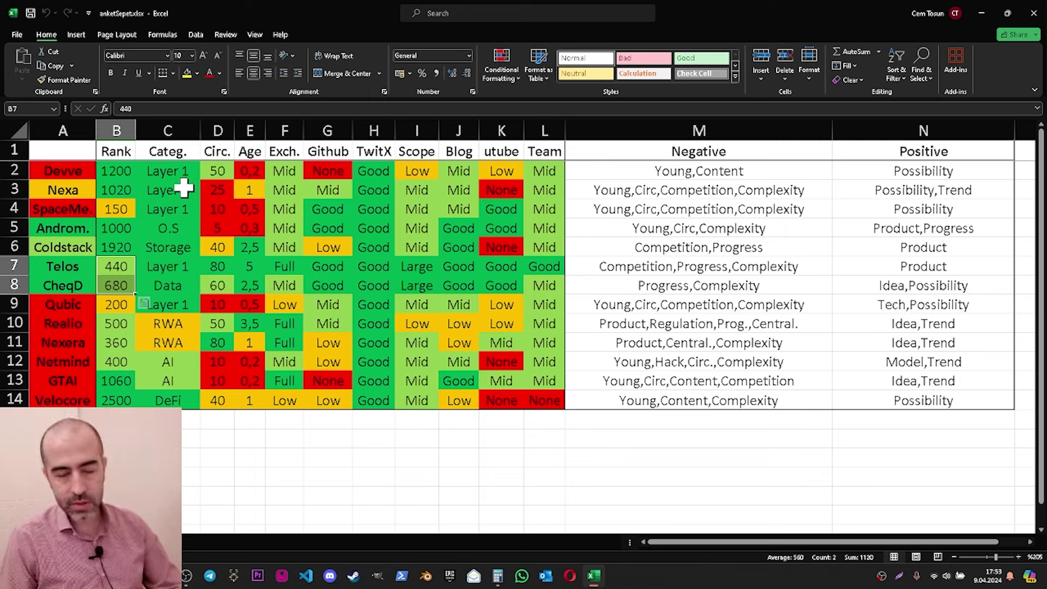
# Review the category entries of the first three projects, Devve, Nexa and SpaceMe., in the Categ. column.
pyautogui.click(158, 172)
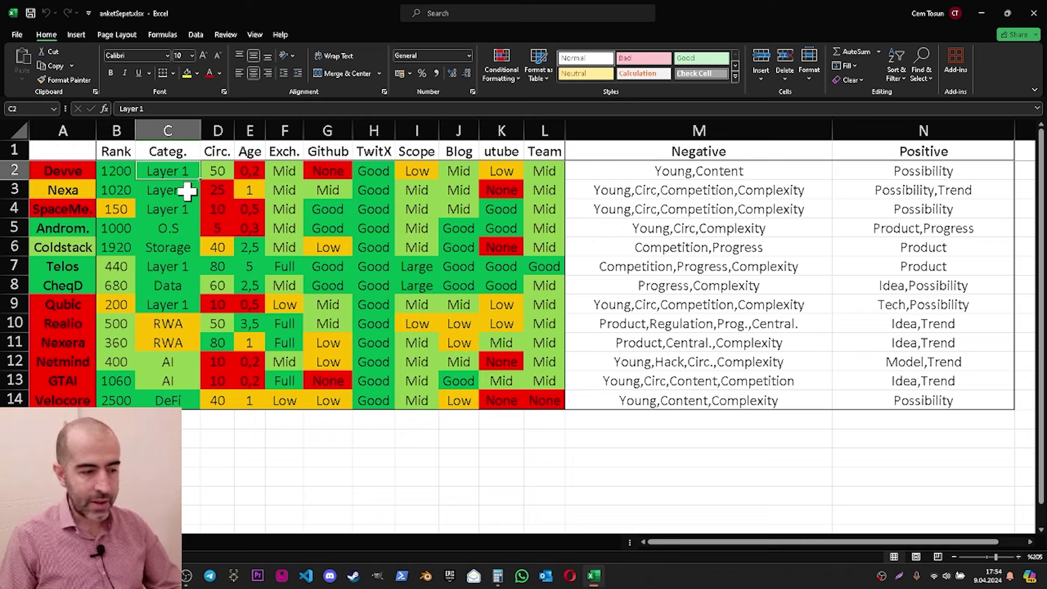
pyautogui.click(248, 174)
pyautogui.click(175, 194)
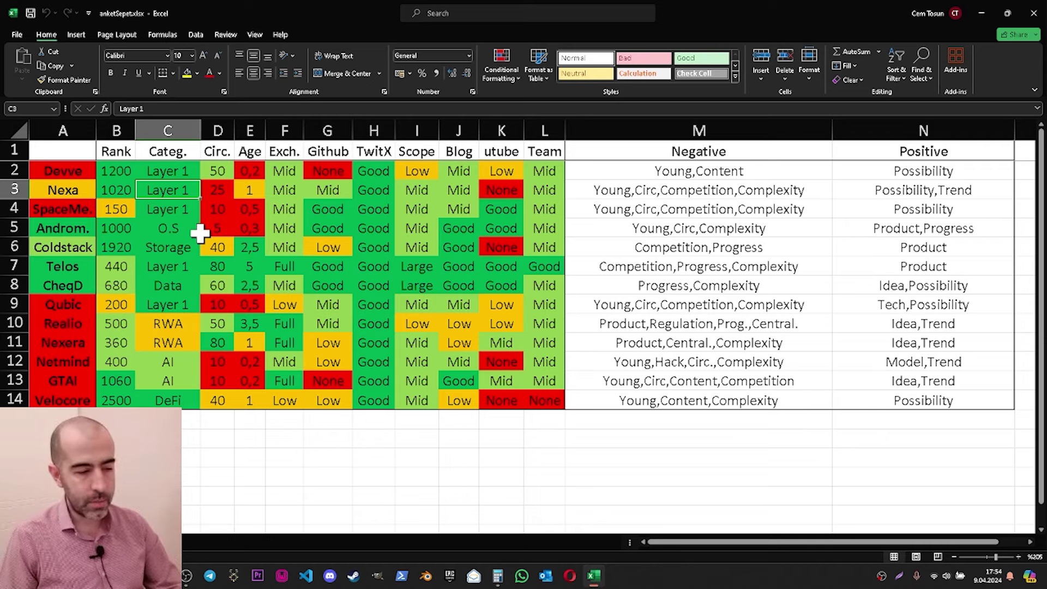
pyautogui.click(182, 212)
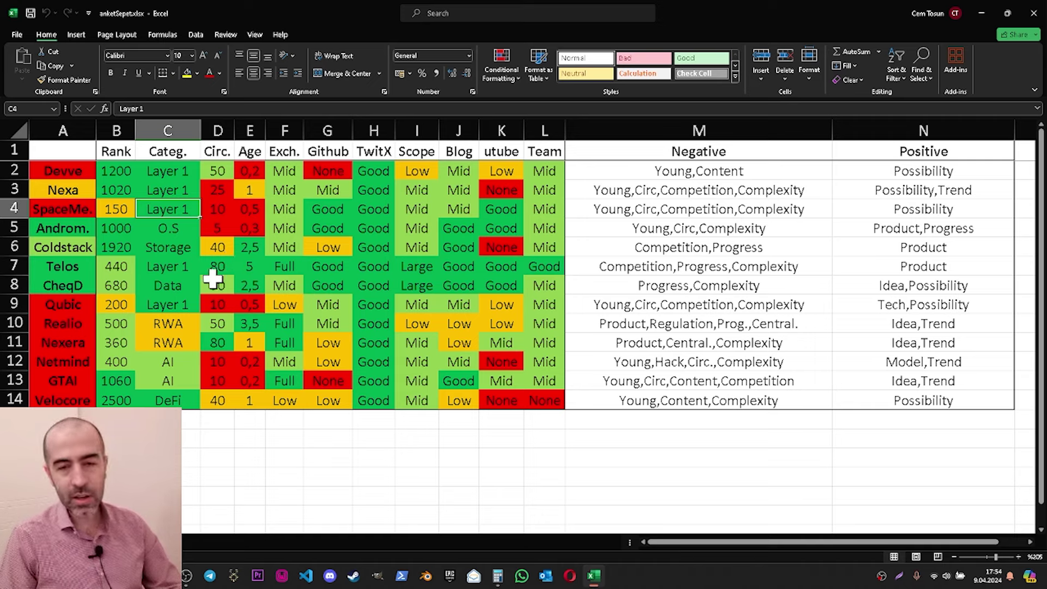
pyautogui.click(70, 210)
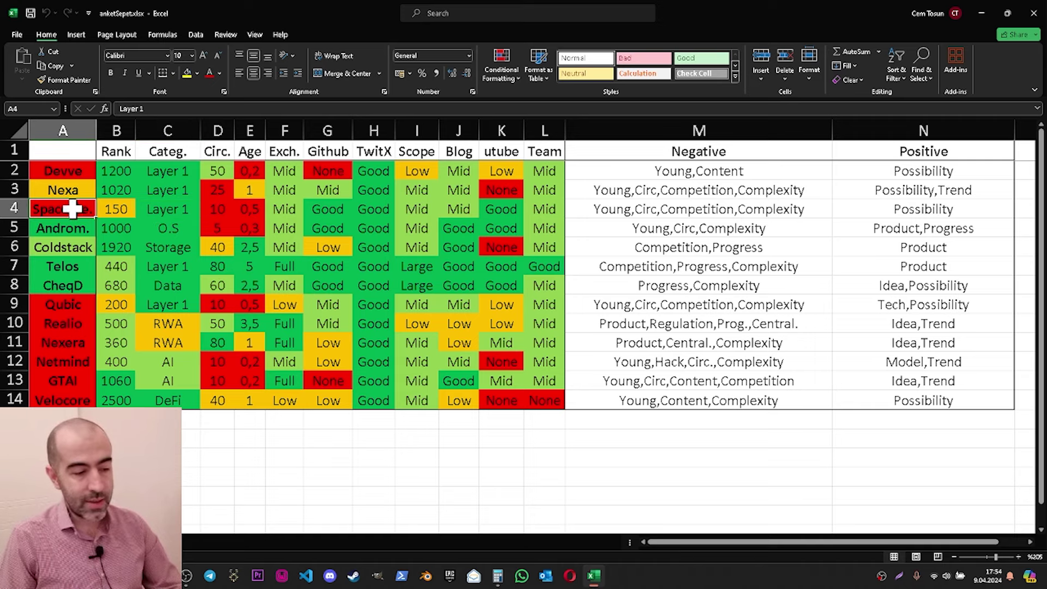
pyautogui.click(177, 210)
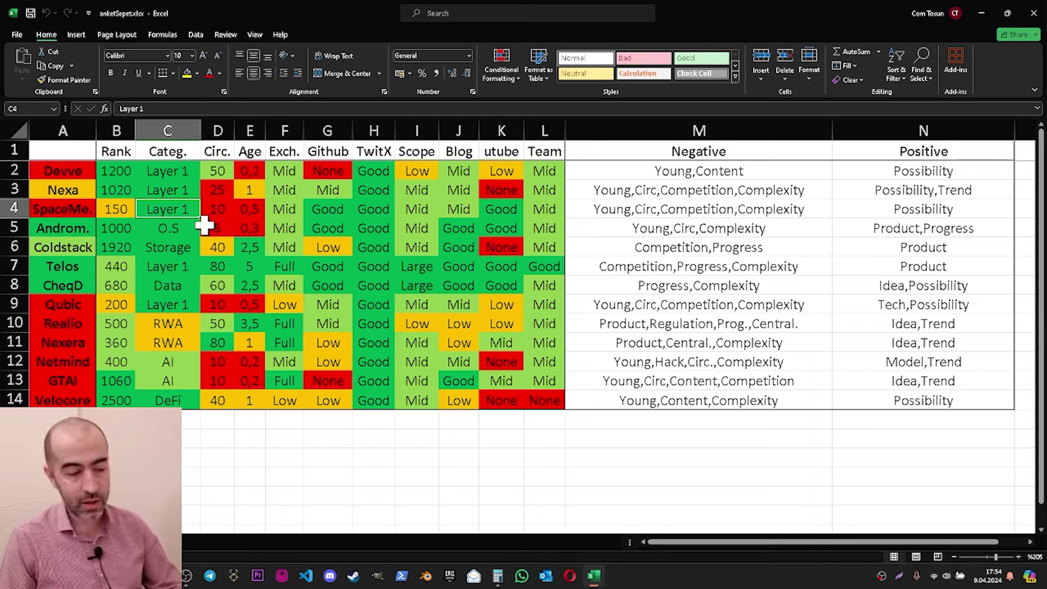
# Go through the category entries of Androm., Coldstack, Telos, CheqD and Qubic one by one.
pyautogui.click(176, 228)
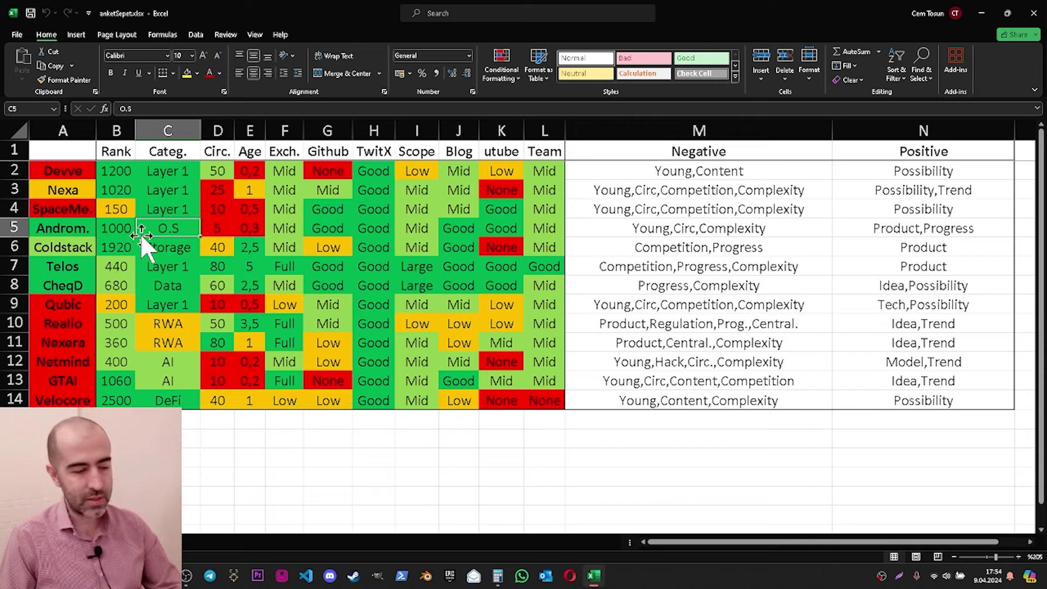
pyautogui.click(79, 231)
pyautogui.click(166, 228)
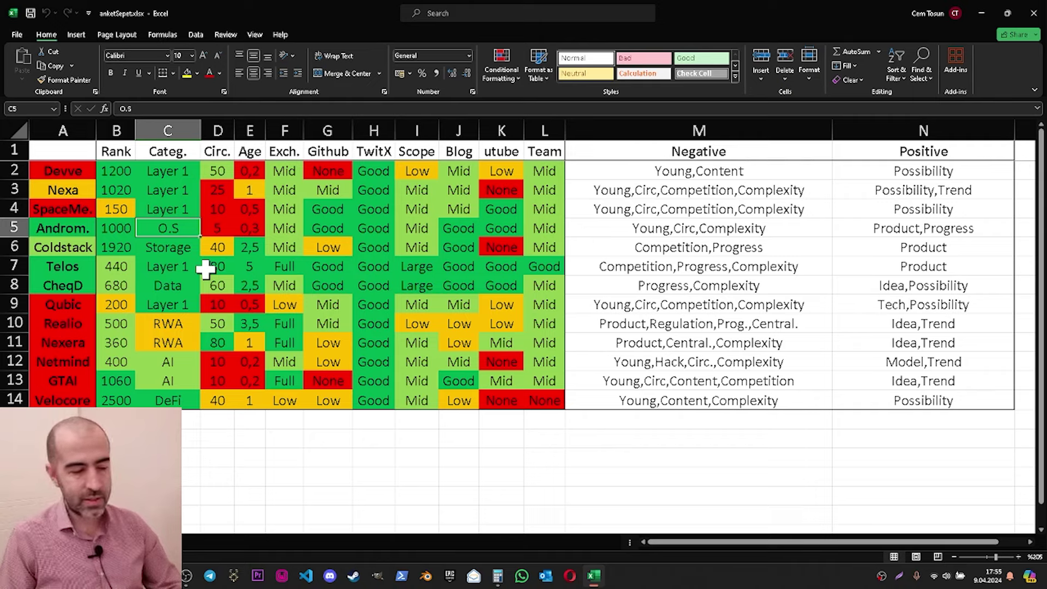
pyautogui.click(184, 247)
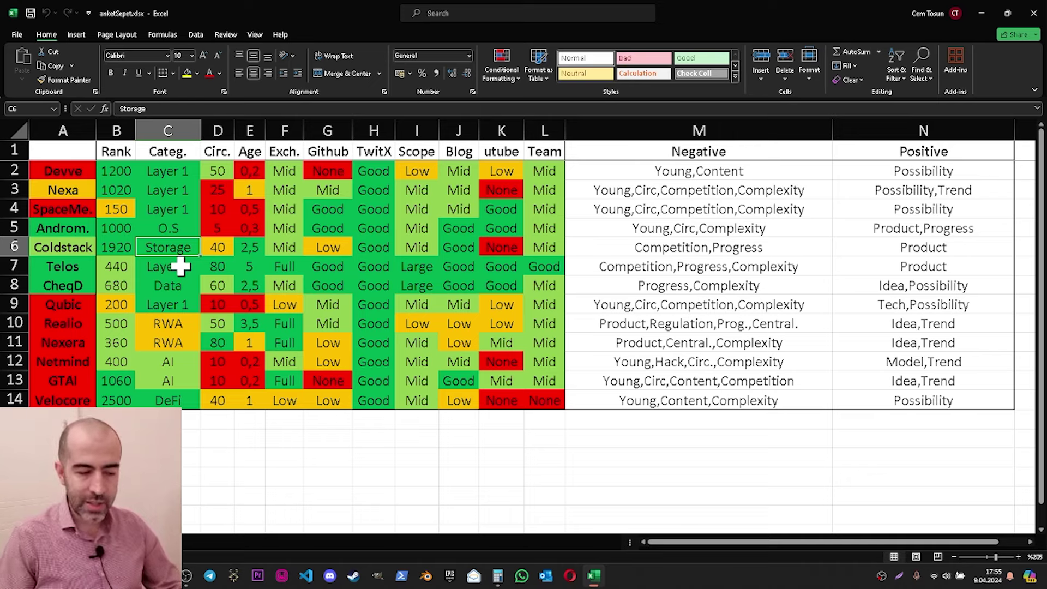
pyautogui.click(179, 266)
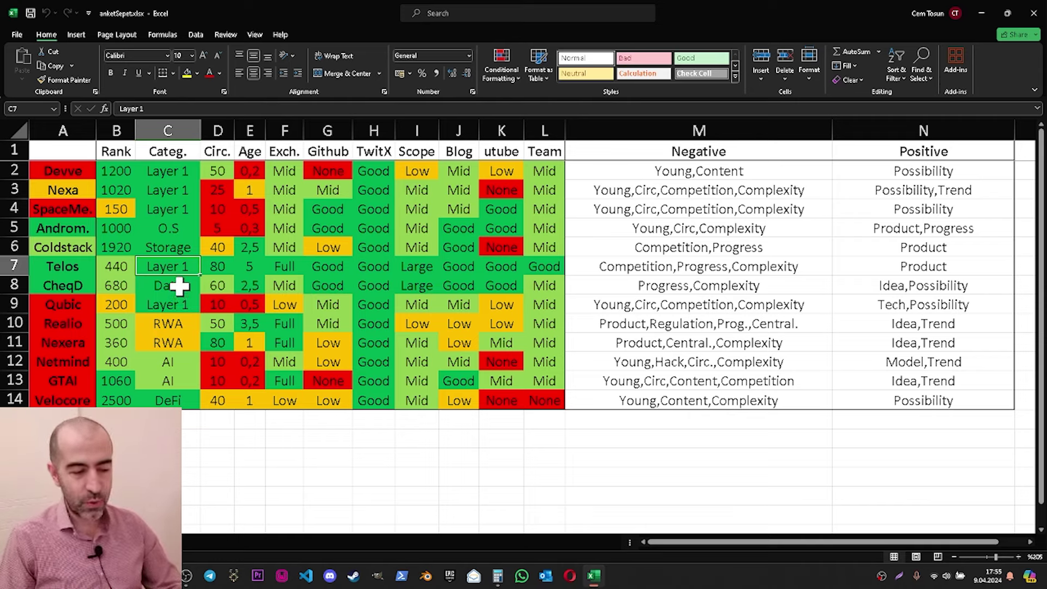
pyautogui.click(175, 283)
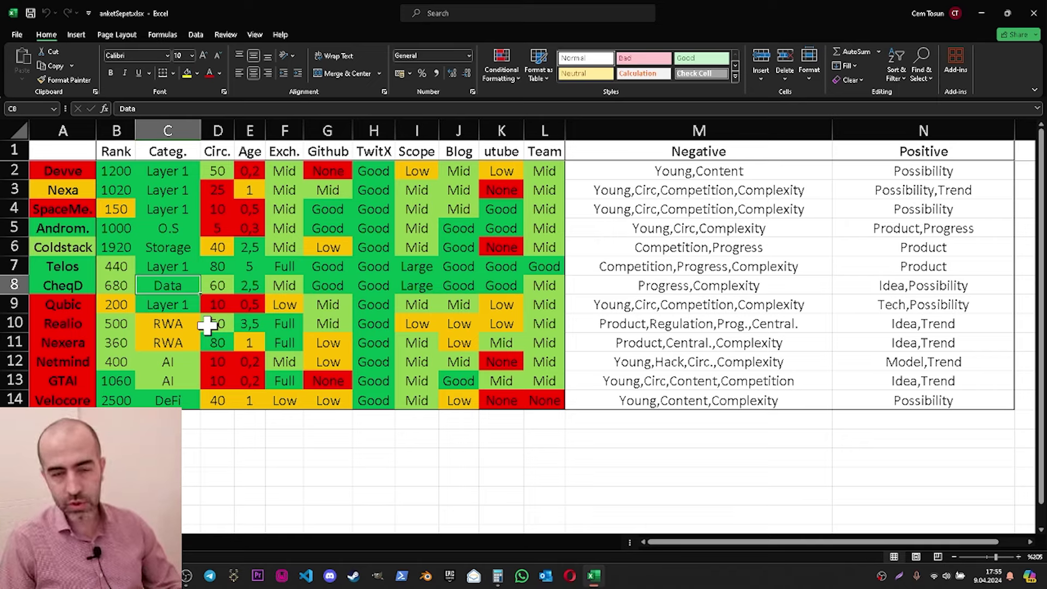
pyautogui.click(176, 303)
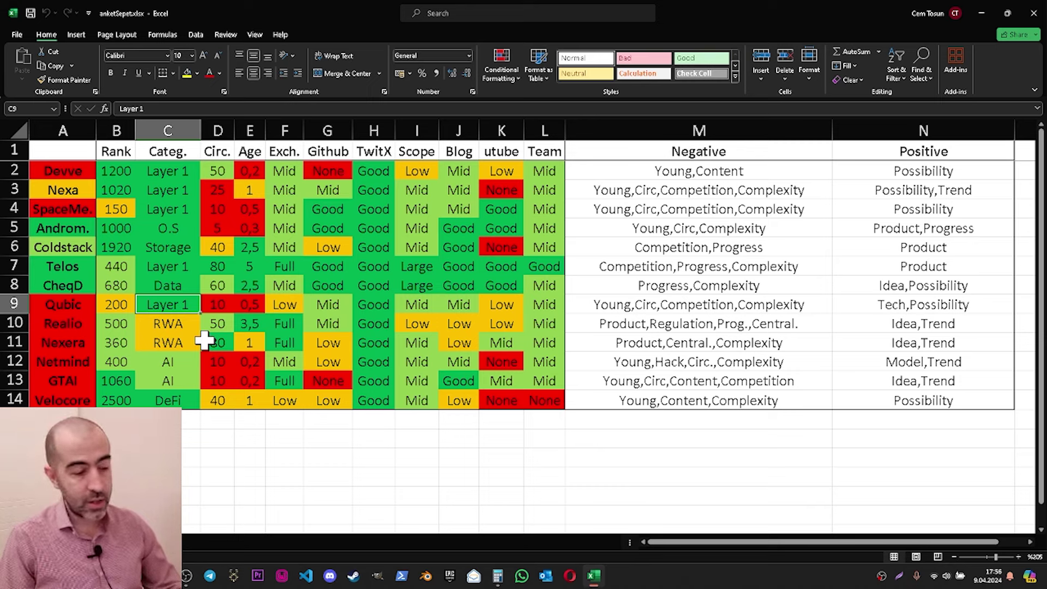
# Examine the RWA category entries of Realio and Nexera, comparing the two projects.
pyautogui.click(172, 324)
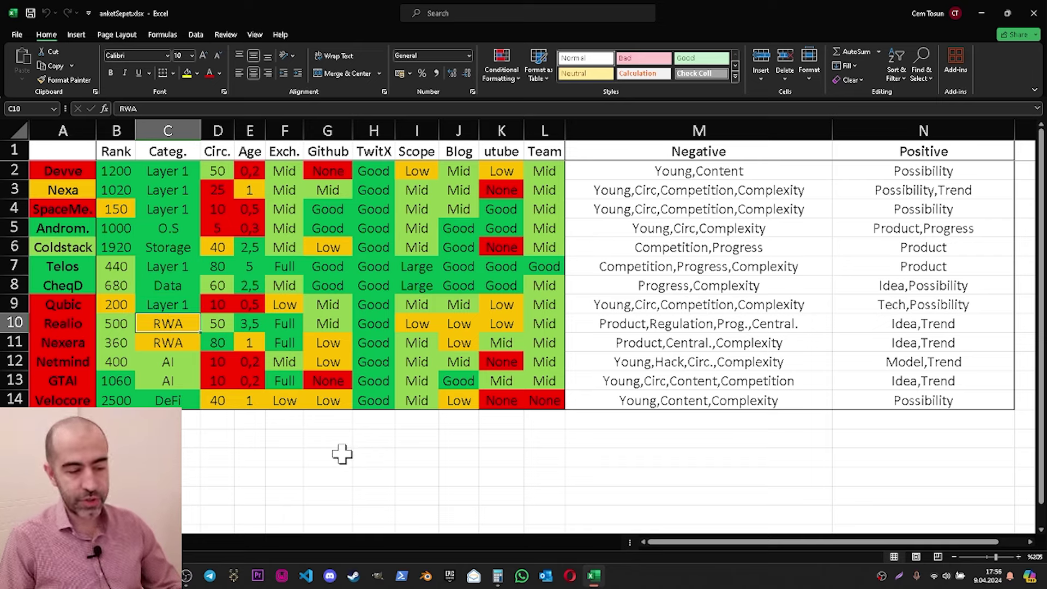
pyautogui.click(172, 343)
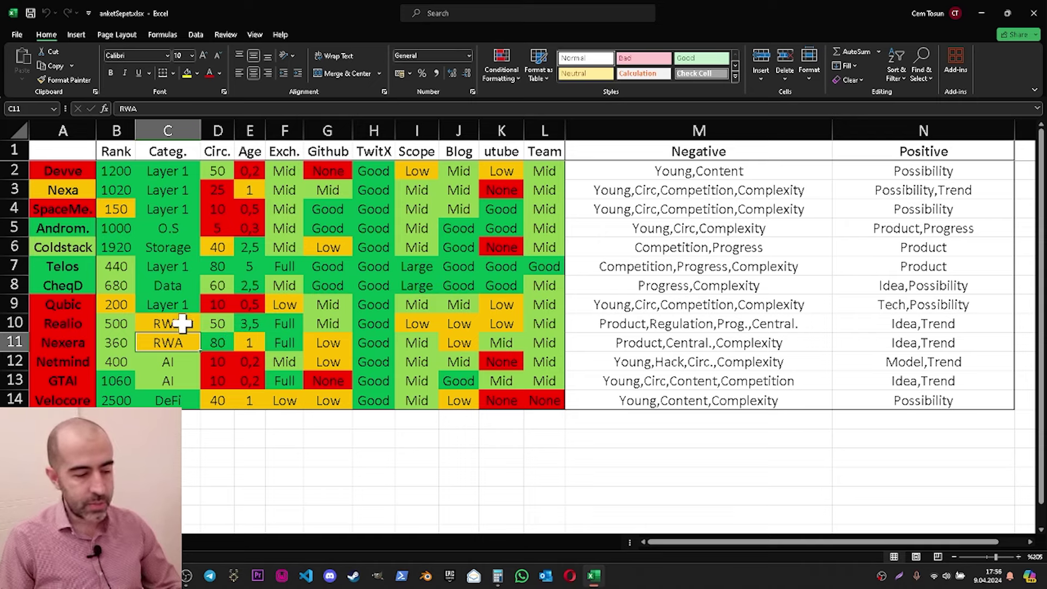
pyautogui.moveTo(182, 327); pyautogui.dragTo(183, 343)
pyautogui.click(180, 343)
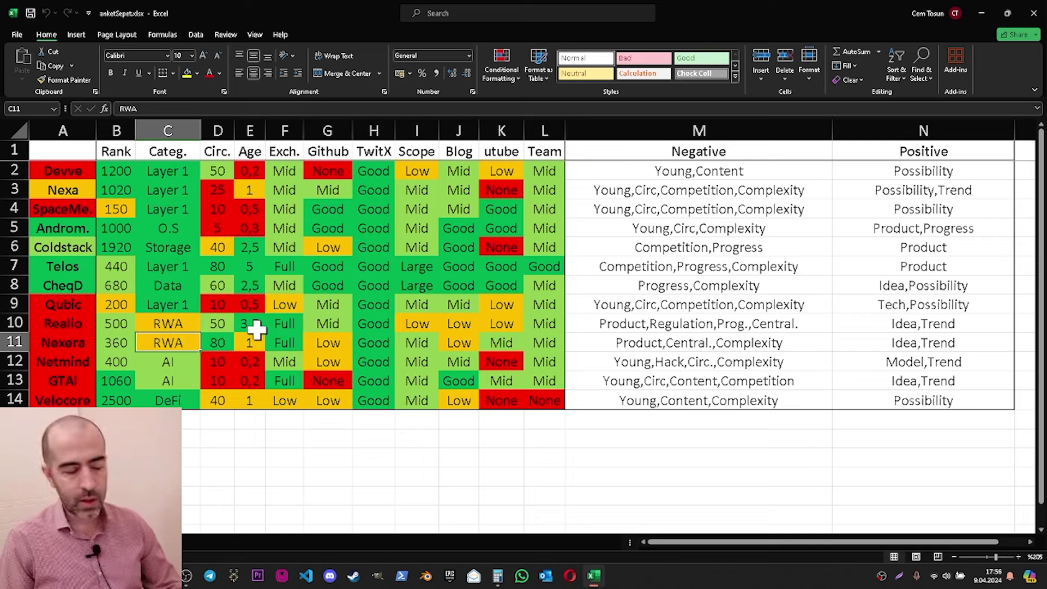
pyautogui.click(90, 325)
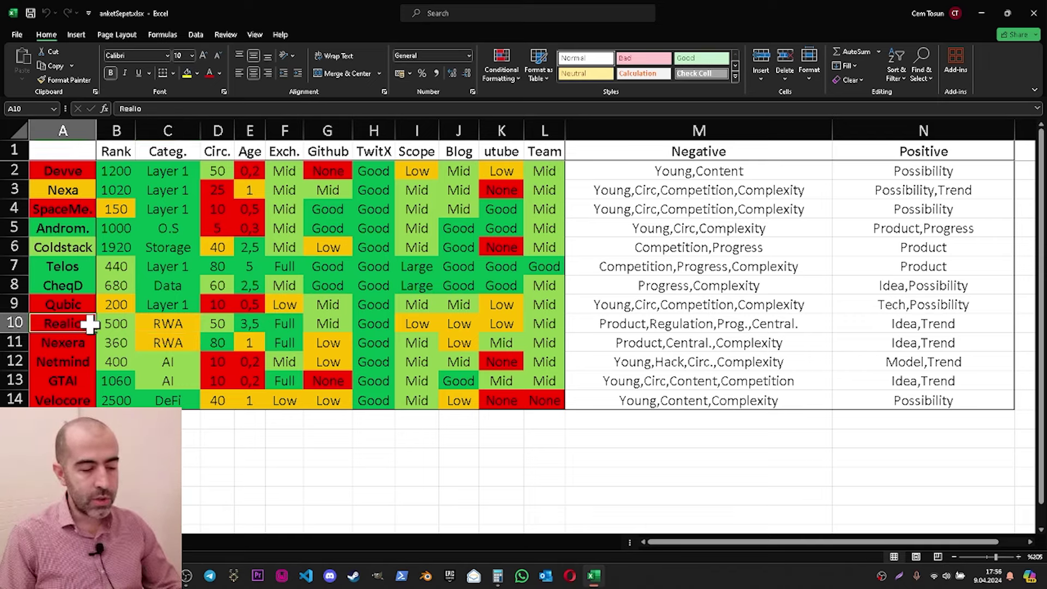
pyautogui.click(173, 328)
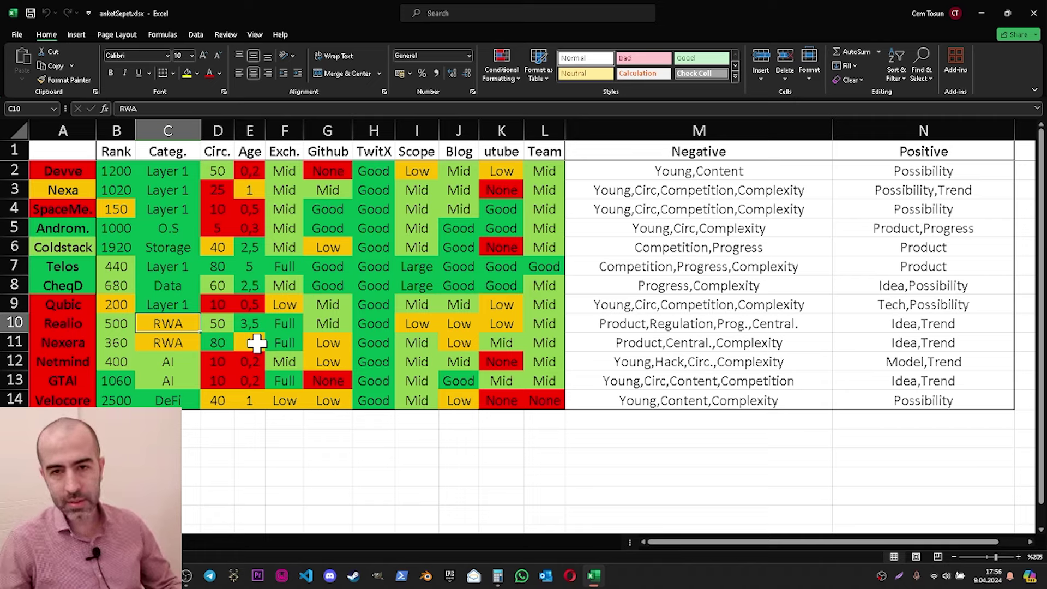
pyautogui.click(168, 343)
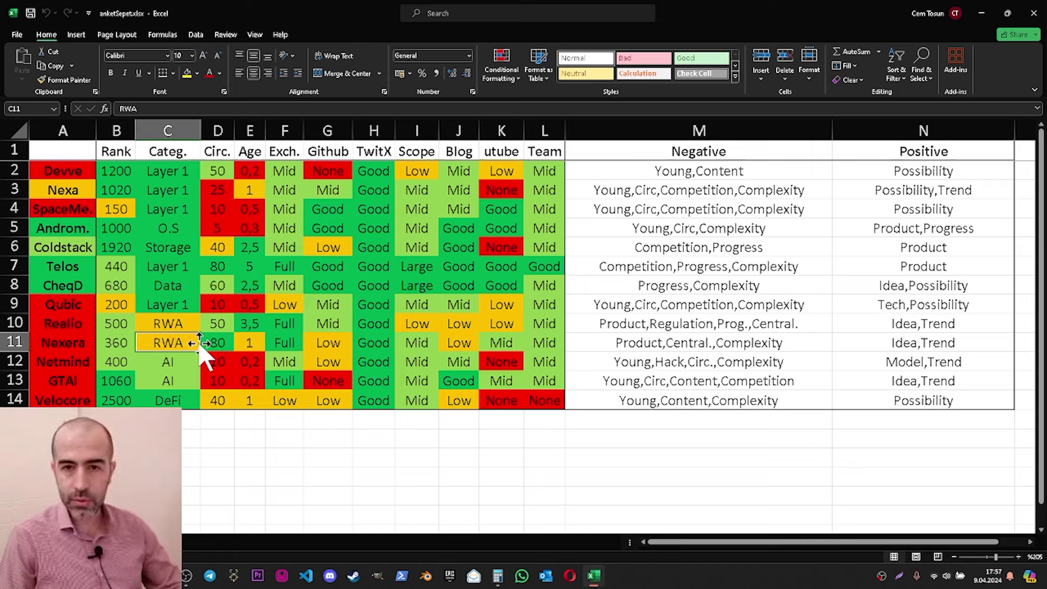
# Examine the AI category entries of Netmind and GTAI, also checking the Androm. project name.
pyautogui.click(170, 360)
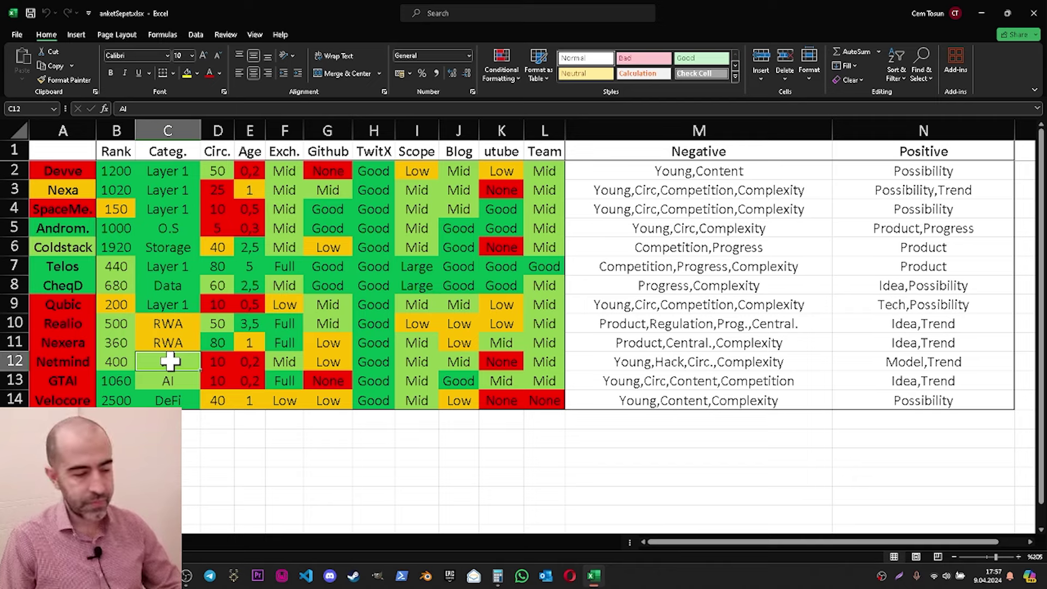
pyautogui.click(173, 381)
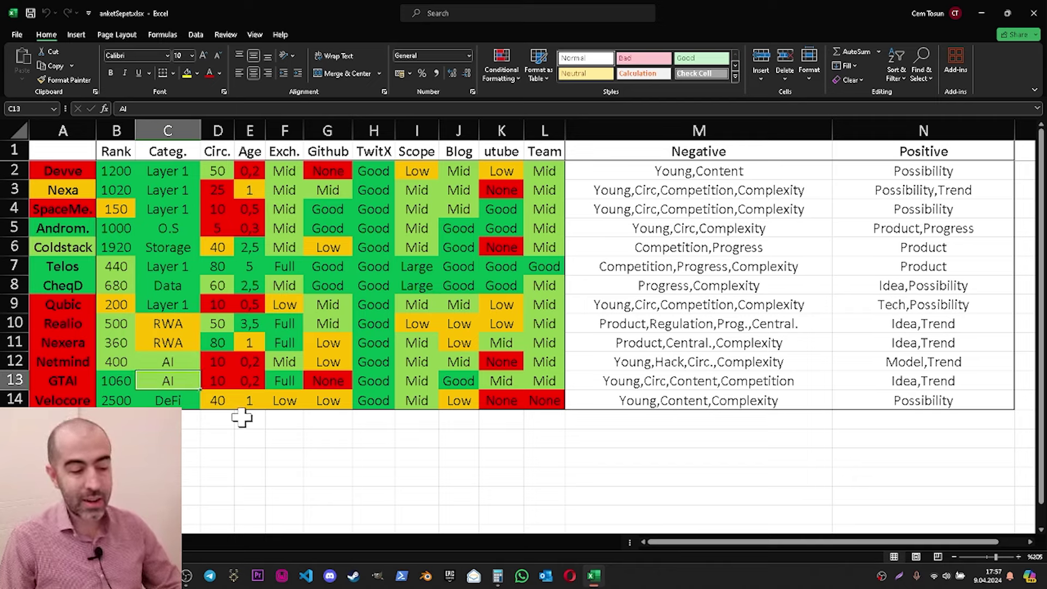
pyautogui.click(197, 362)
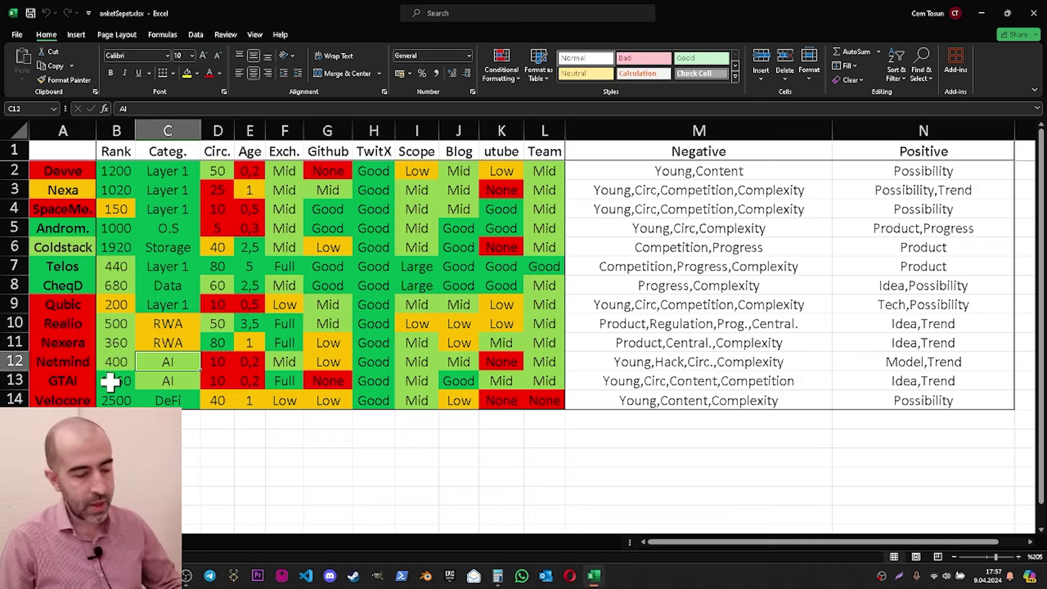
pyautogui.click(156, 381)
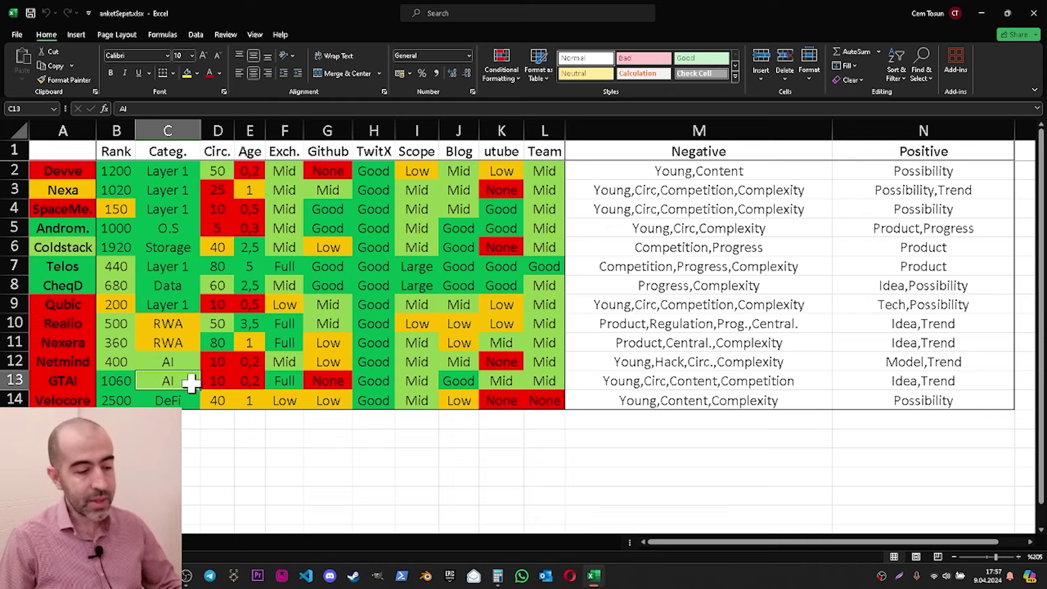
pyautogui.click(84, 245)
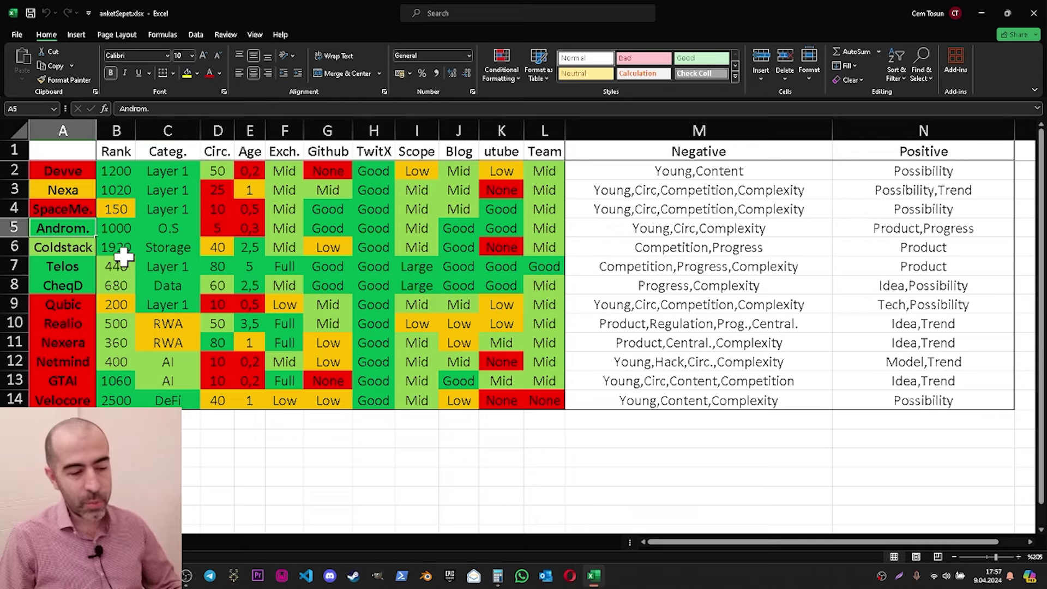
pyautogui.click(169, 379)
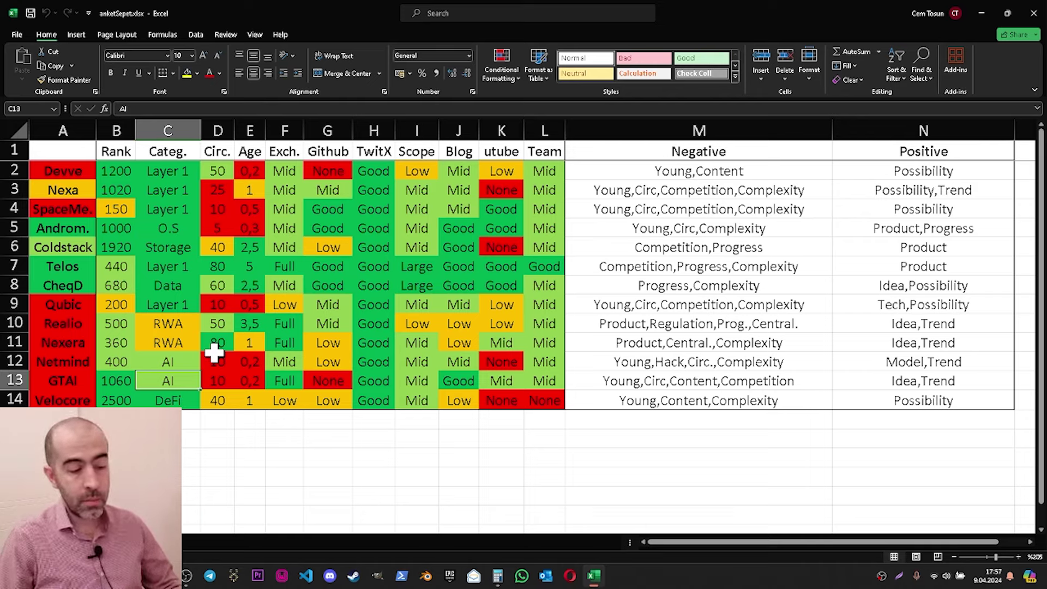
# Check Velocore's category, look over all categories in C2:C14, and revisit the two RWA entries.
pyautogui.click(81, 397)
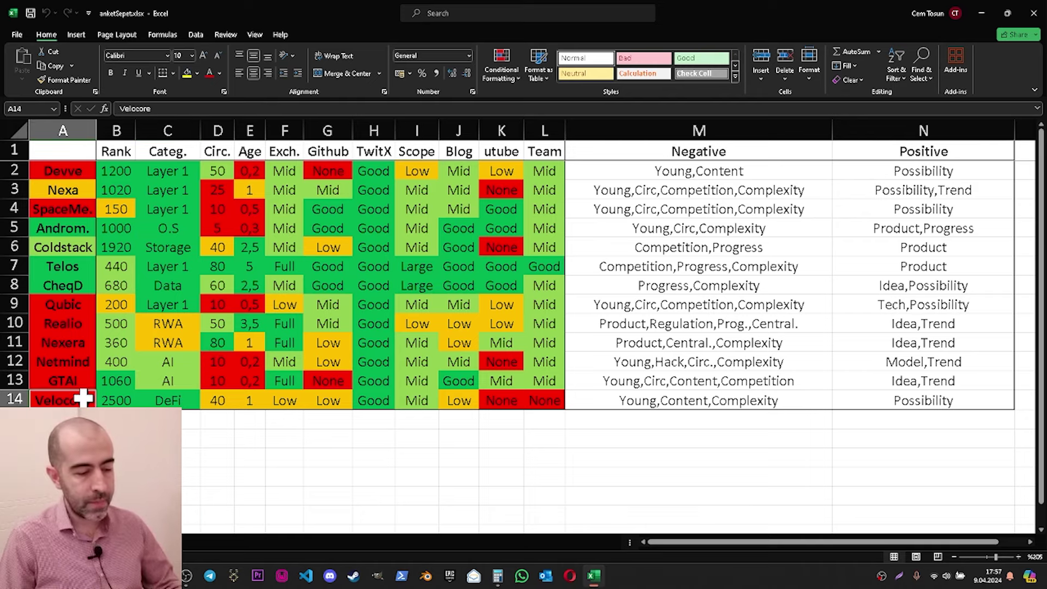
pyautogui.click(186, 400)
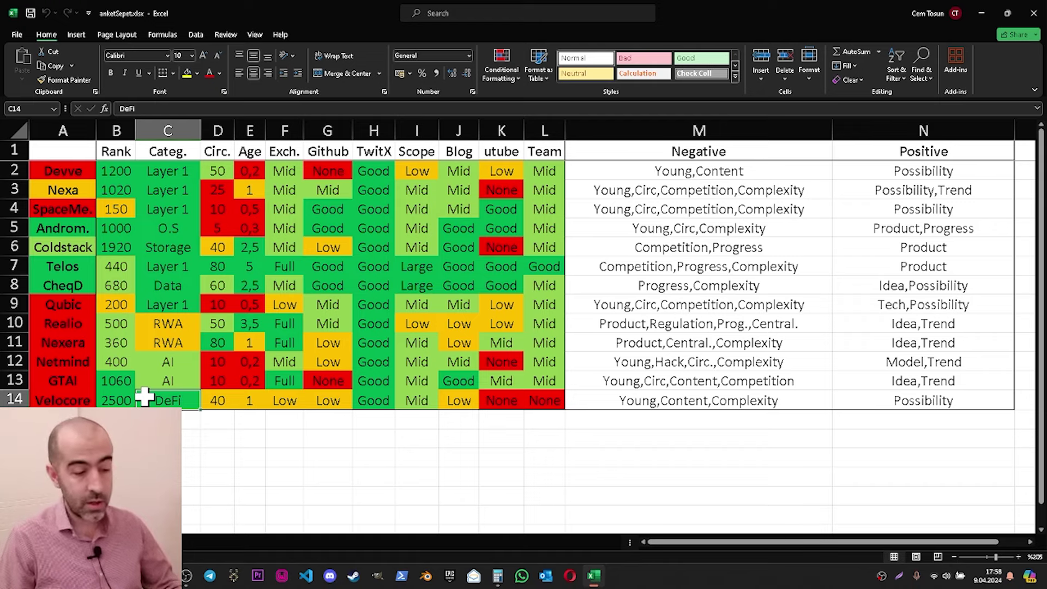
pyautogui.moveTo(169, 174); pyautogui.dragTo(169, 393)
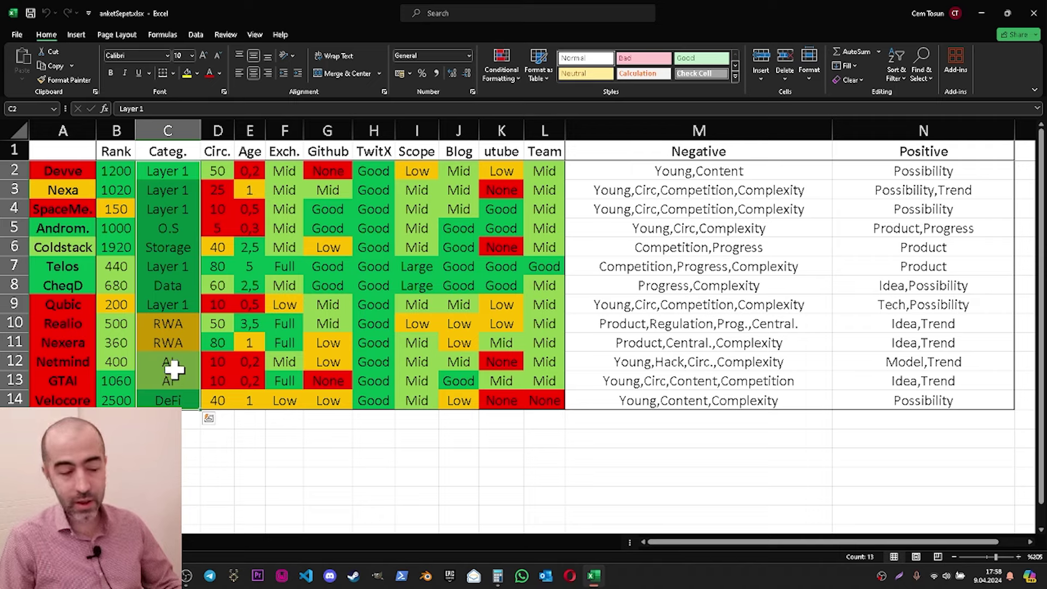
pyautogui.click(174, 326)
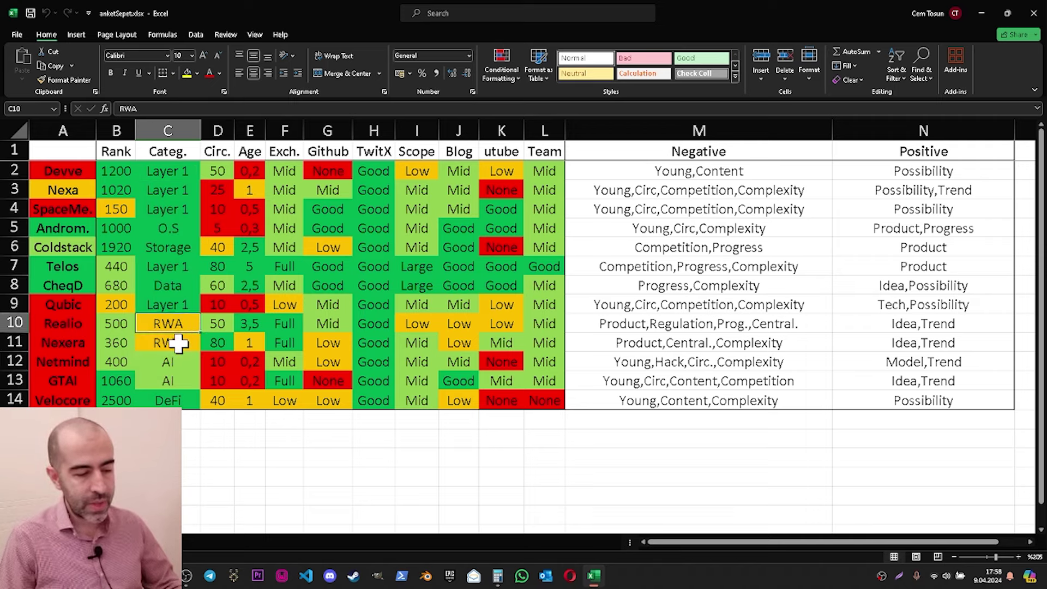
pyautogui.click(169, 343)
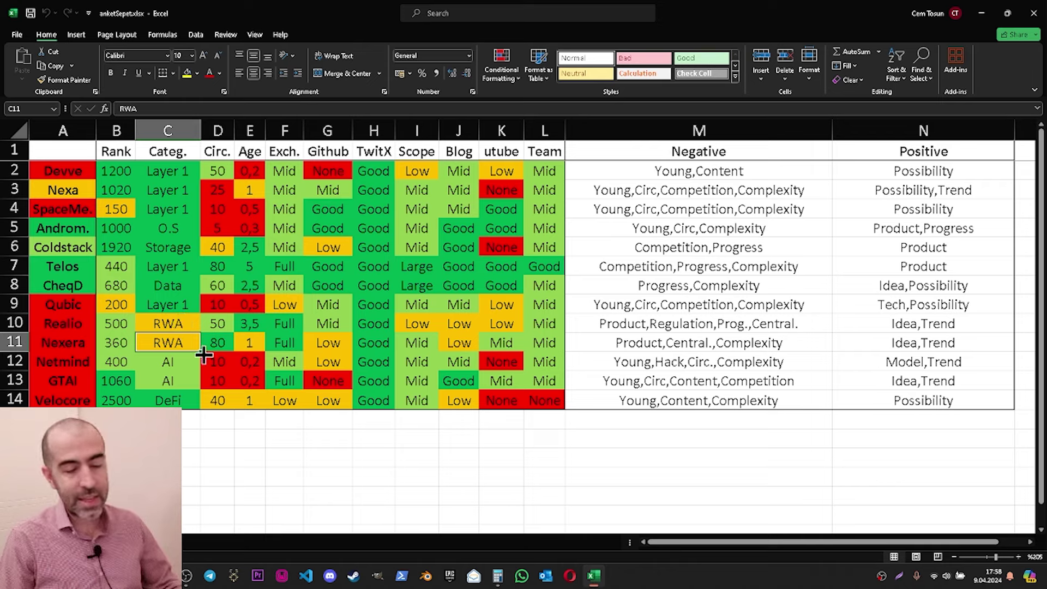
# Compare the RWA category entries of Realio and Nexera in C10:C11 with the two projects' ages.
pyautogui.moveTo(203, 355); pyautogui.dragTo(186, 325)
pyautogui.hotkey('ctrl', 'c')
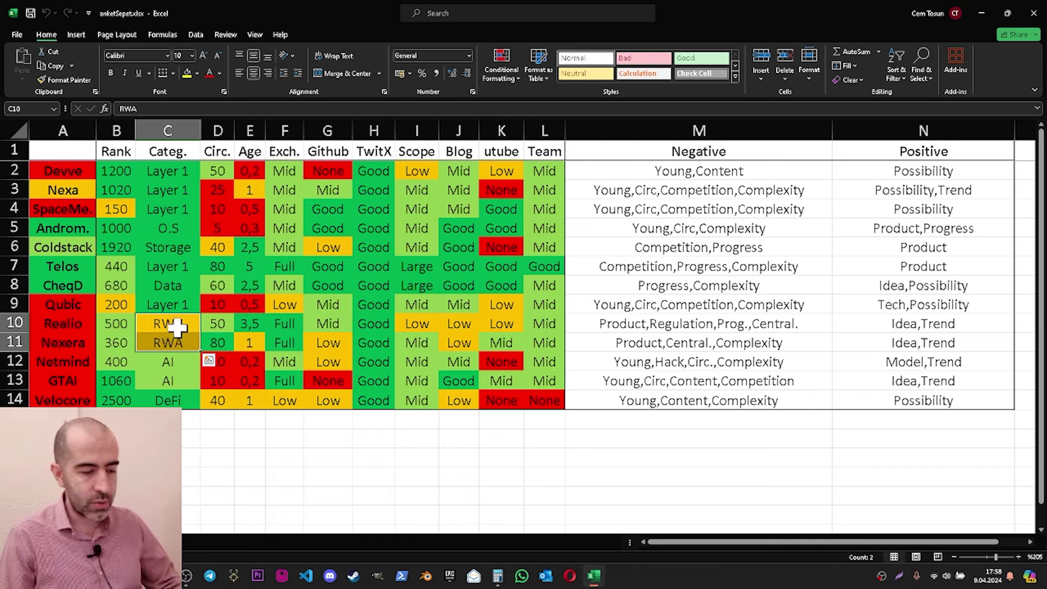
pyautogui.moveTo(250, 325); pyautogui.dragTo(251, 339)
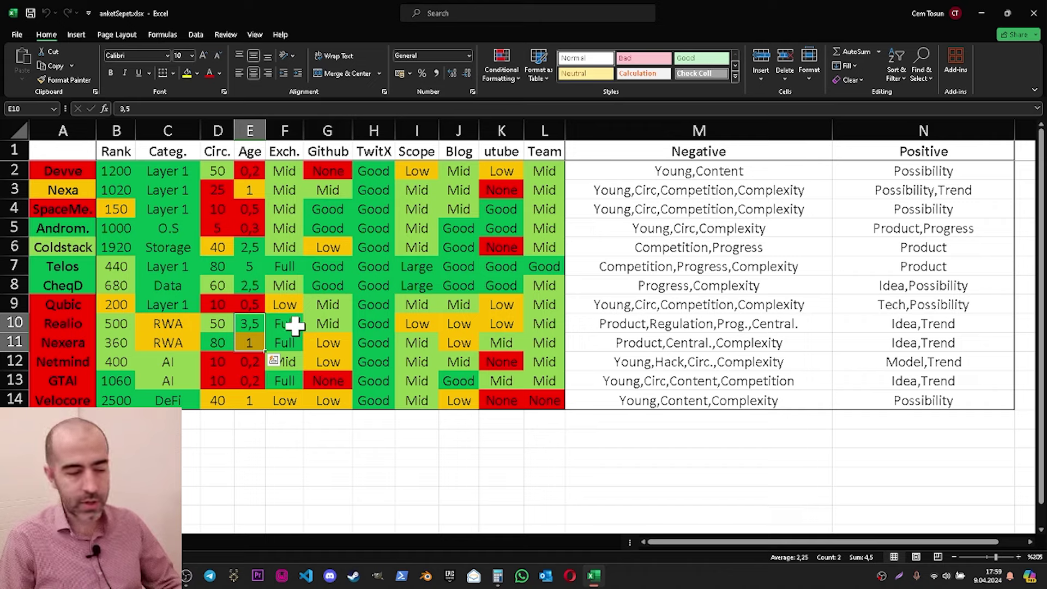
pyautogui.click(178, 323)
pyautogui.hotkey('ctrl', 'v')
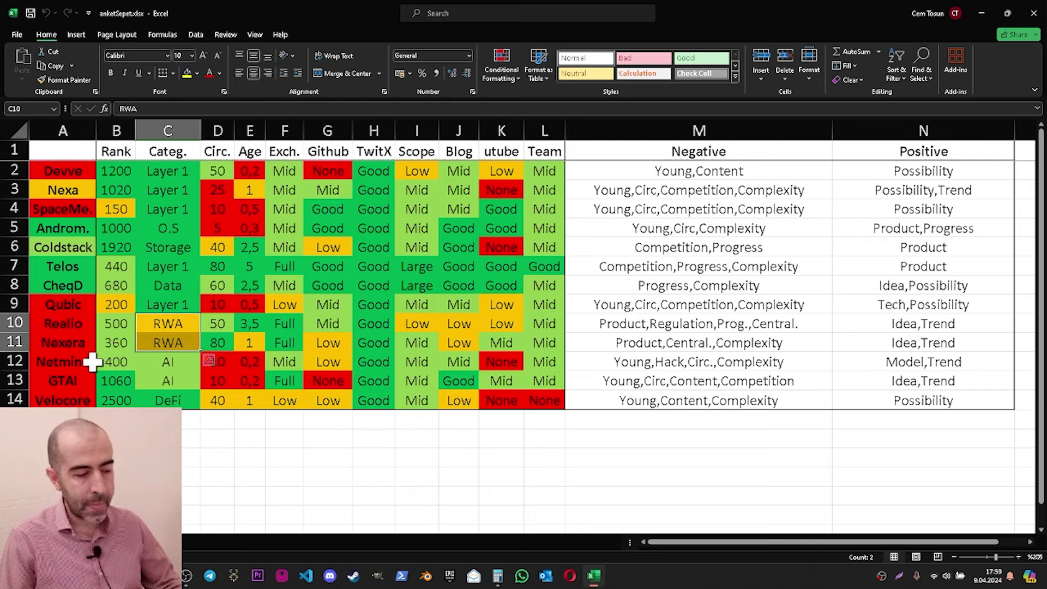
# Examine the category entries of Netmind and GTAI in C12:C13 together with the GTAI project name.
pyautogui.click(86, 381)
pyautogui.click(173, 362)
pyautogui.hotkey('shift', 'Down')
pyautogui.hotkey('ctrl', 'd')
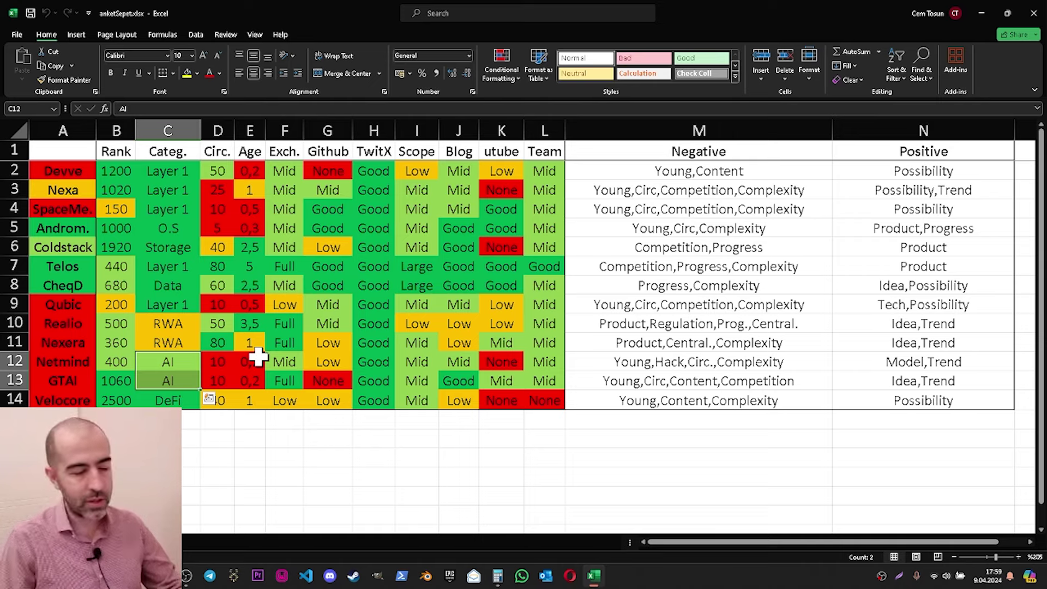
pyautogui.click(86, 374)
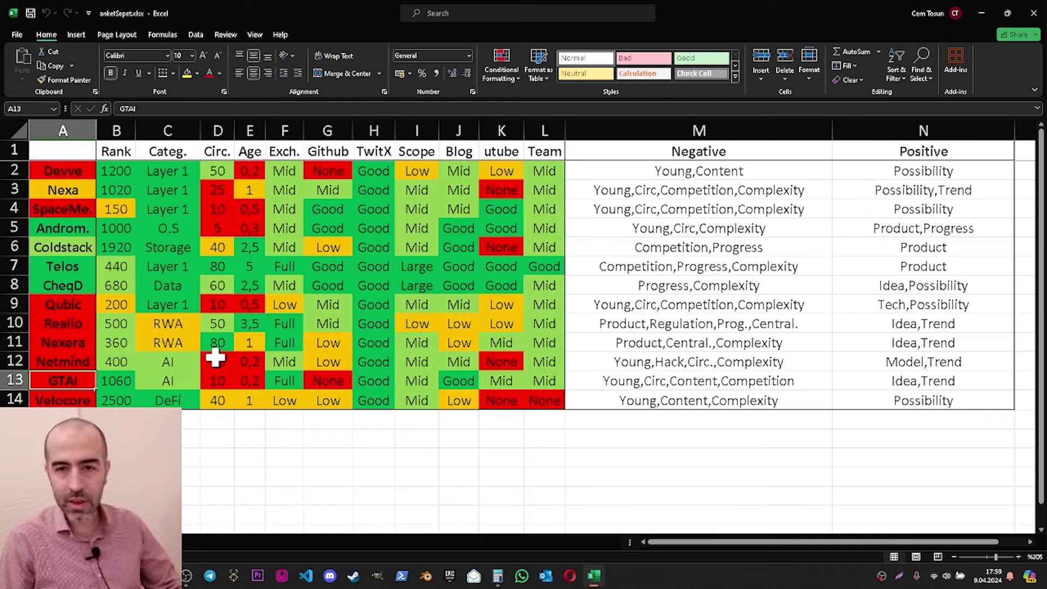
# Look over the AI entries again, the categories in C2:C9, and Velocore's category.
pyautogui.moveTo(182, 362); pyautogui.dragTo(182, 374)
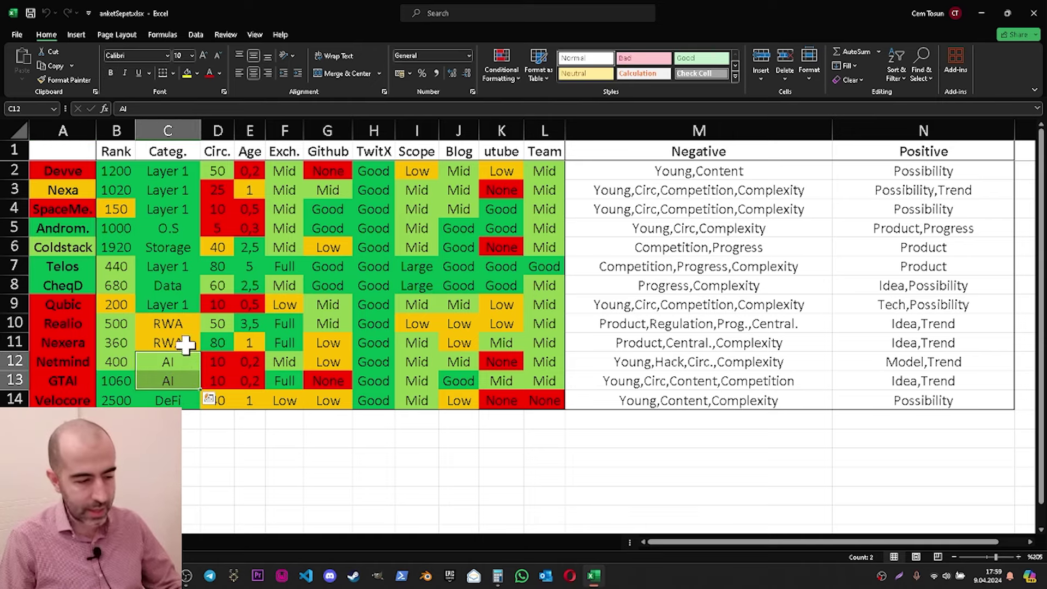
pyautogui.moveTo(182, 170); pyautogui.dragTo(180, 299)
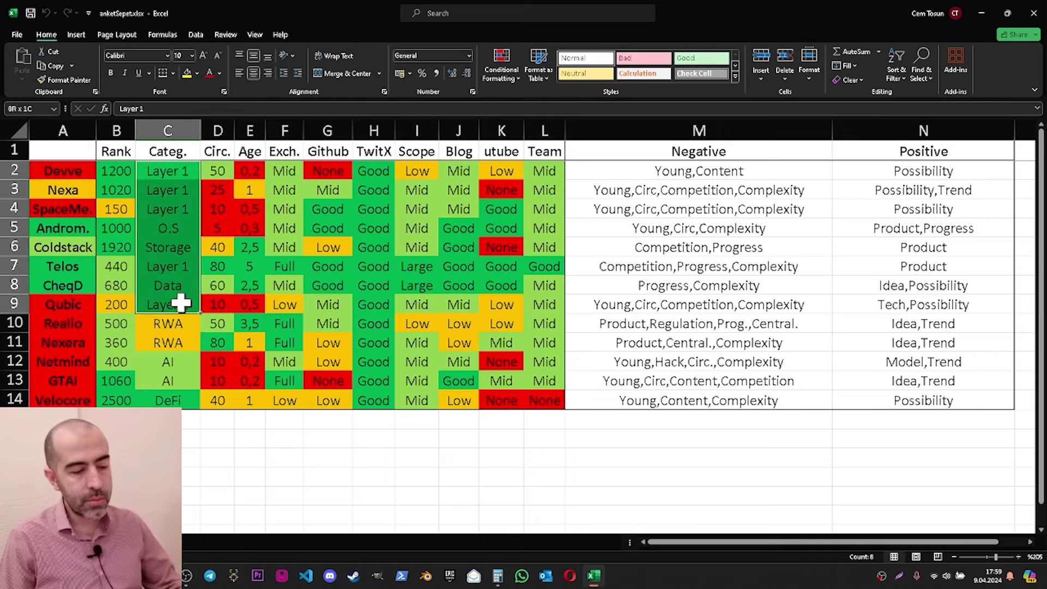
pyautogui.click(182, 400)
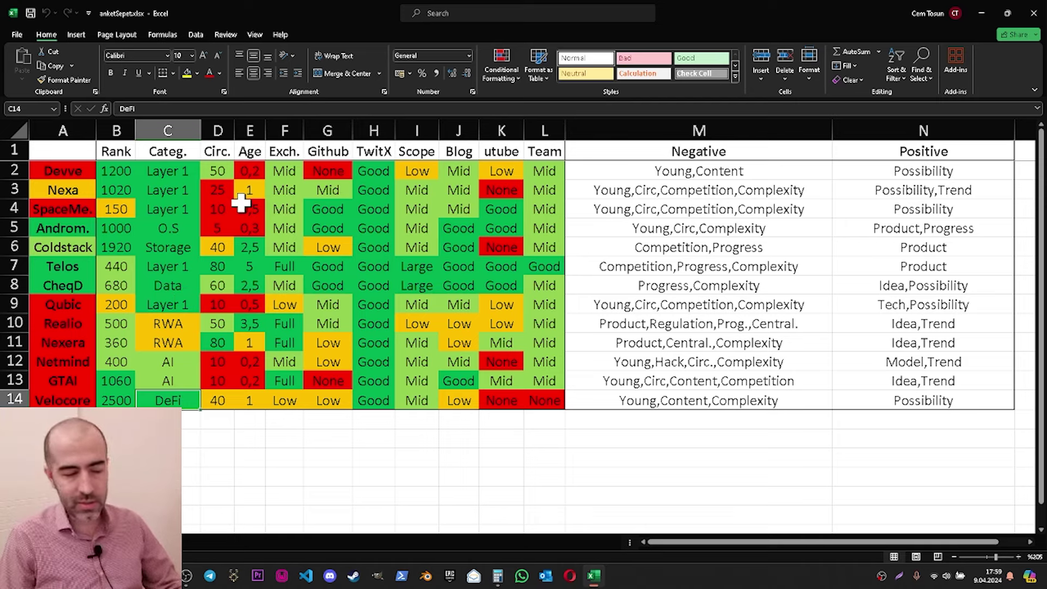
# Go through the red-marked circulation values of Nexa, SpaceMe., Androm., Qubic, Netmind and GTAI.
pyautogui.click(217, 188)
pyautogui.click(228, 214)
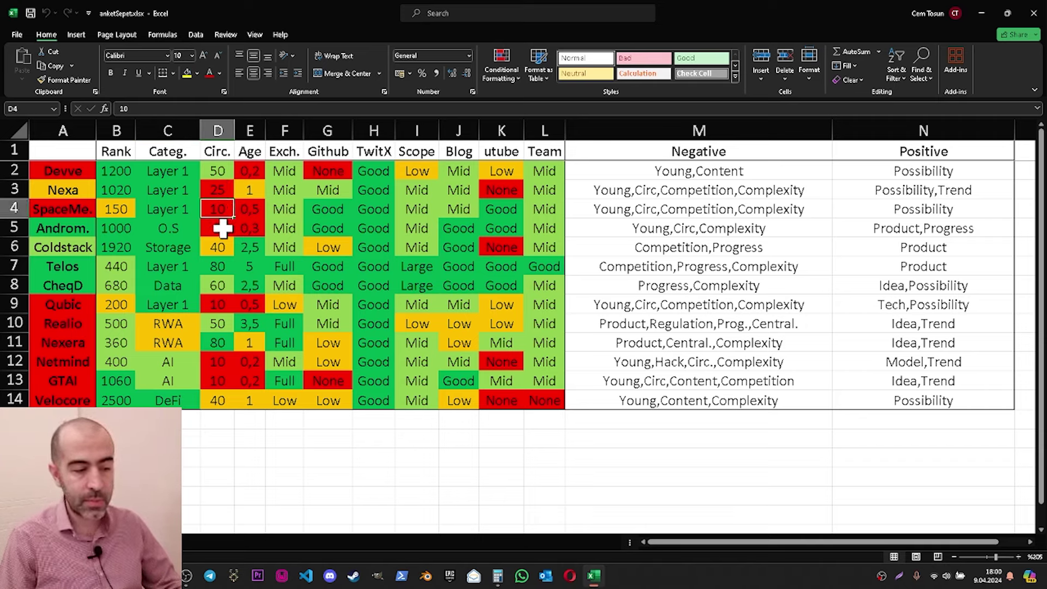
pyautogui.click(222, 226)
pyautogui.click(216, 301)
pyautogui.click(226, 361)
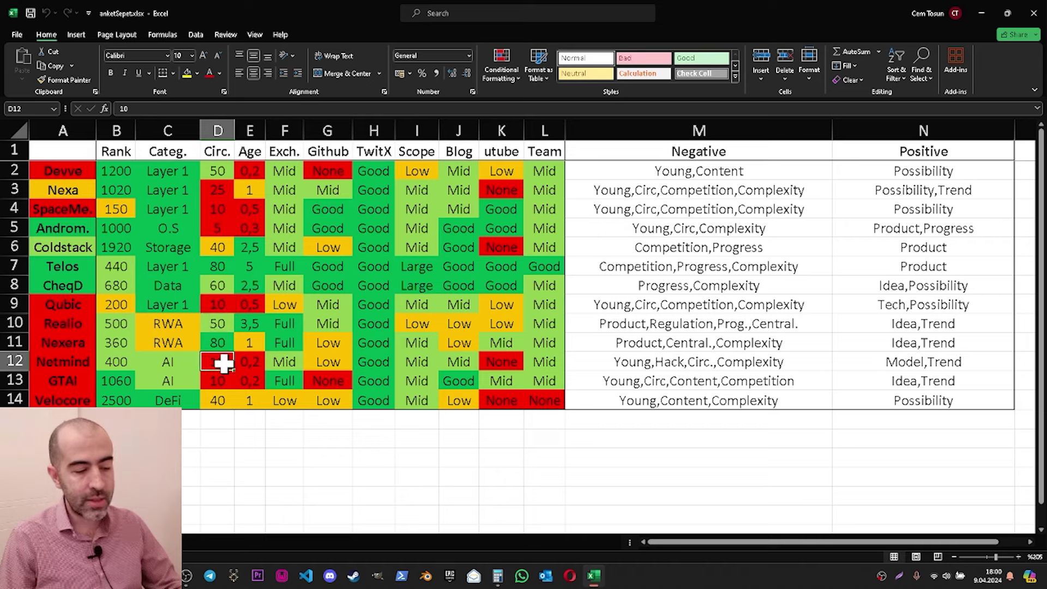
pyautogui.click(218, 379)
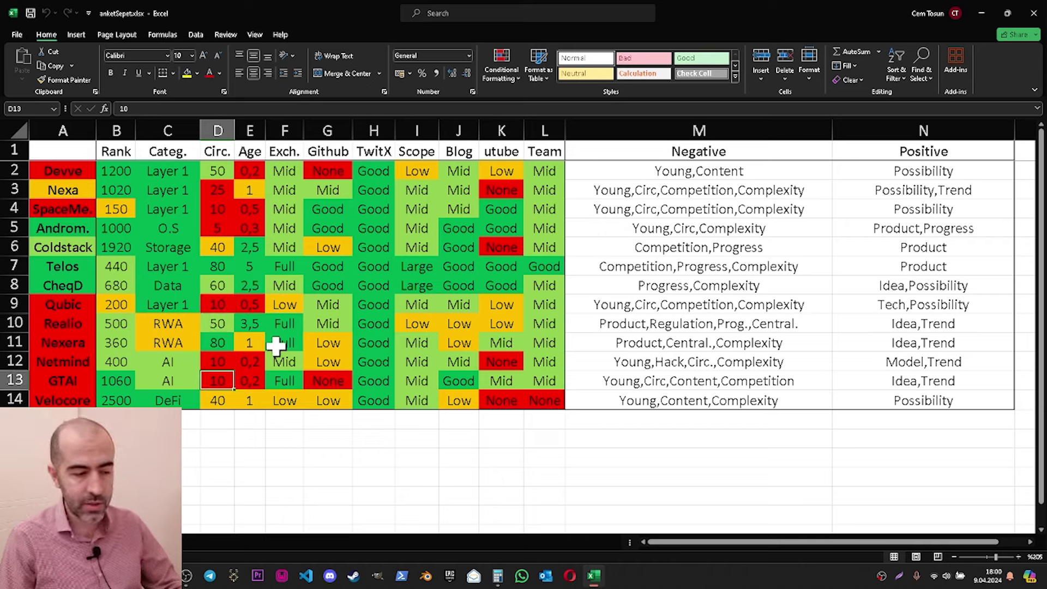
# Go through the circulation values of Coldstack, Velocore, Realio, CheqD, Devve, Telos and Nexera.
pyautogui.click(219, 248)
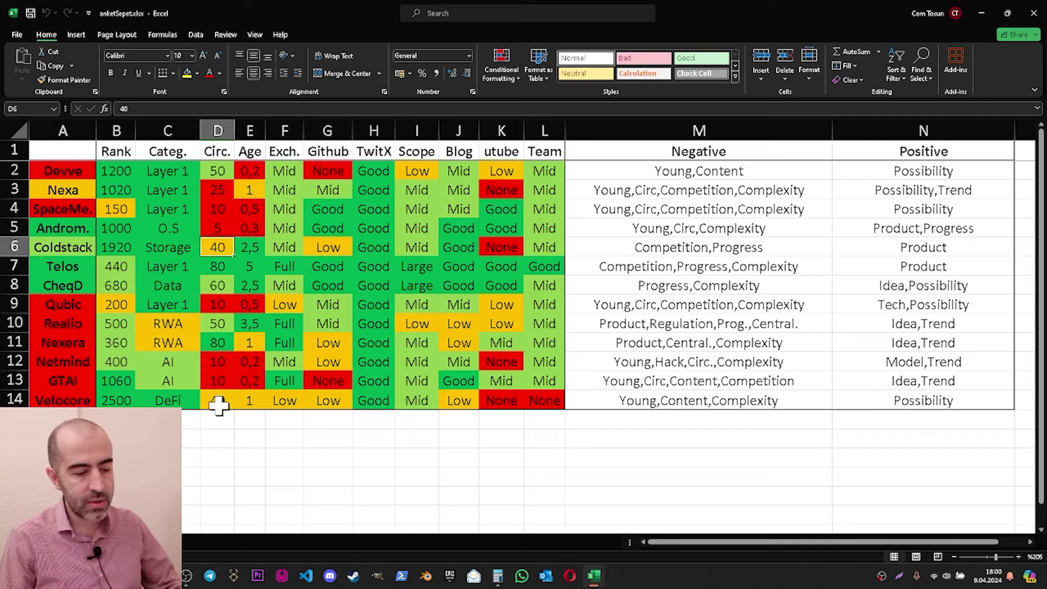
pyautogui.click(218, 404)
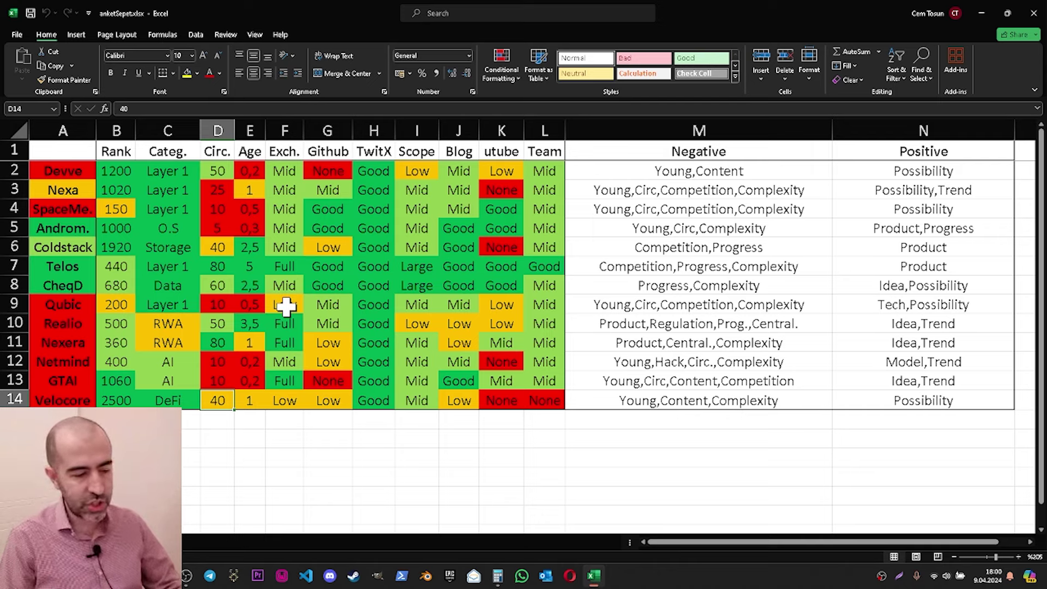
pyautogui.click(222, 322)
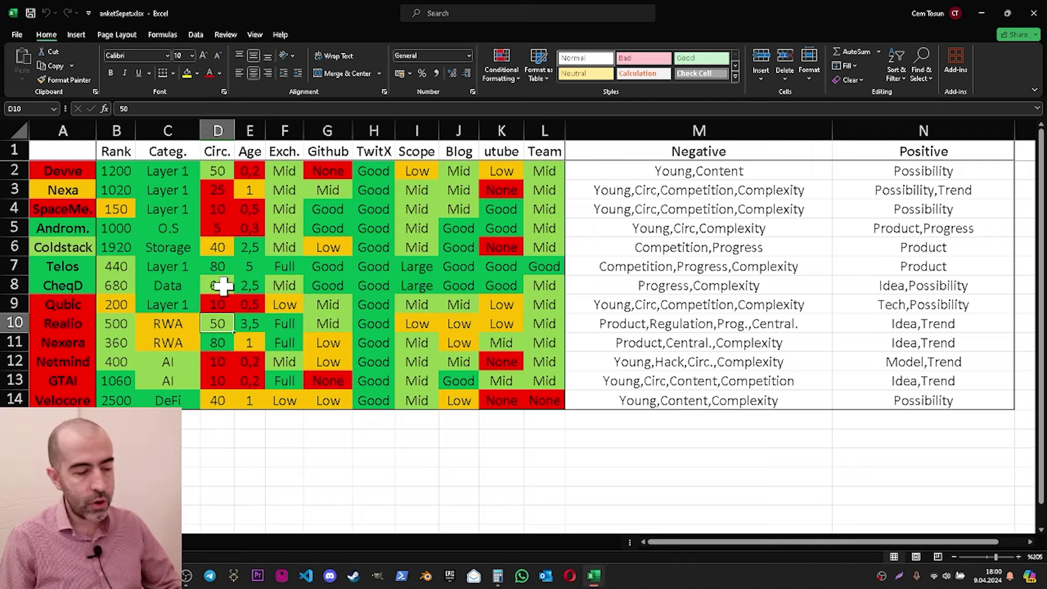
pyautogui.click(220, 284)
pyautogui.click(223, 176)
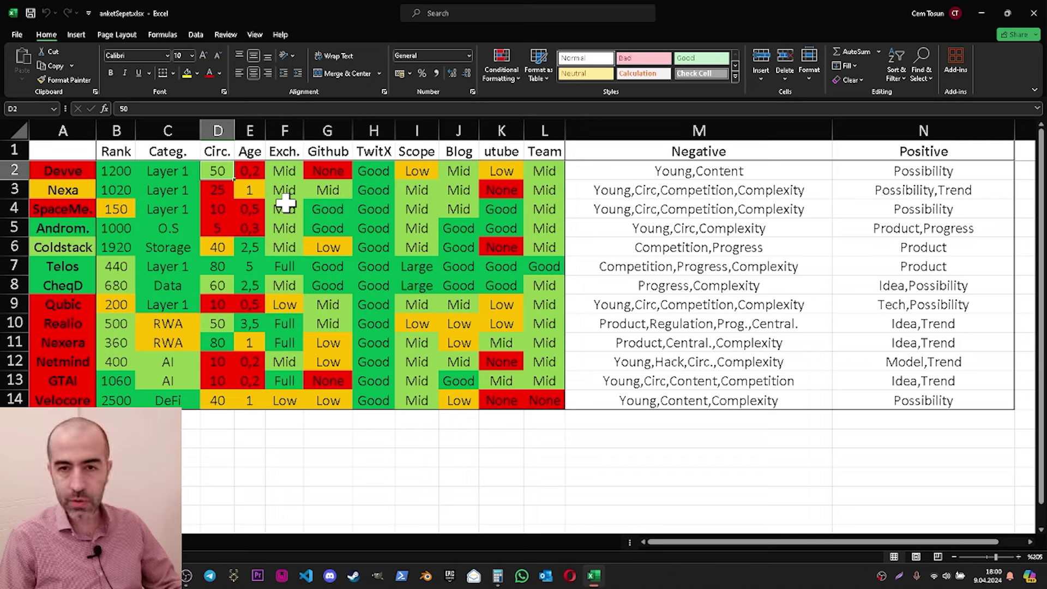
pyautogui.click(225, 267)
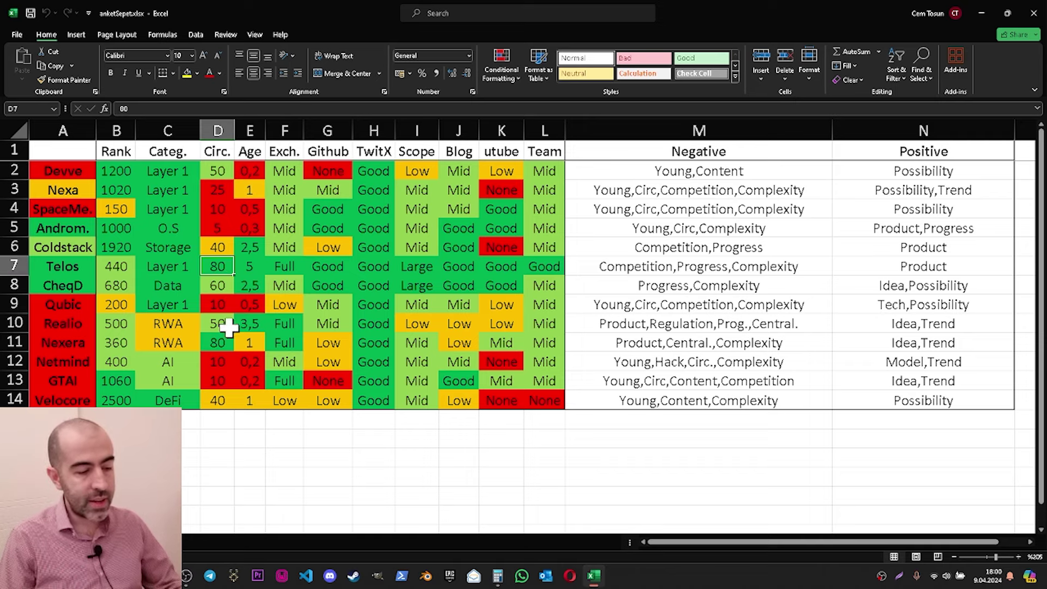
pyautogui.click(223, 342)
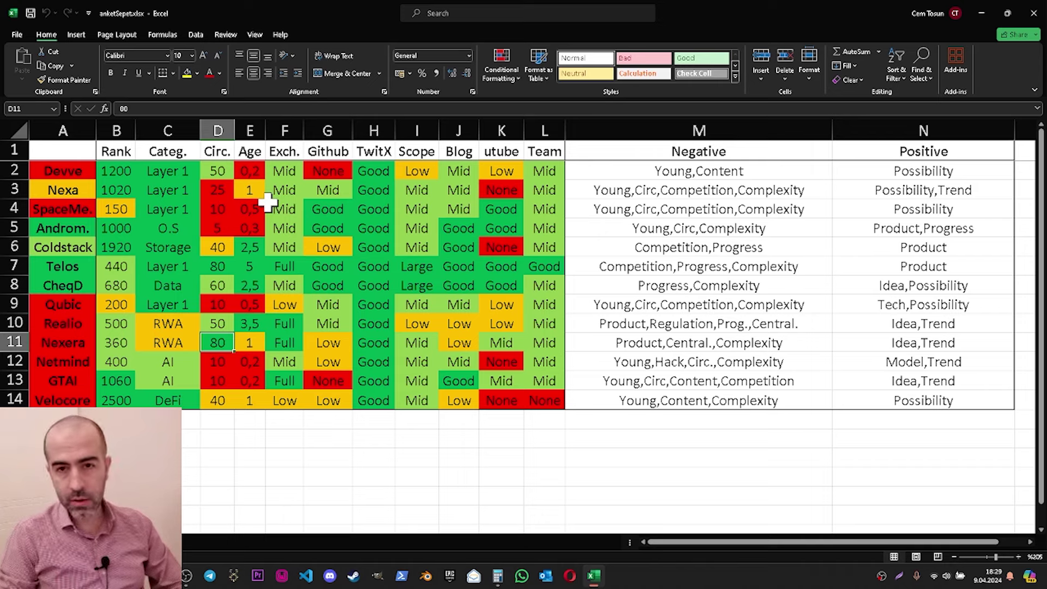
# Examine the red-marked Age values of the youngest projects: Devve, SpaceMe., Androm., Qubic, Netmind and GTAI.
pyautogui.click(250, 206)
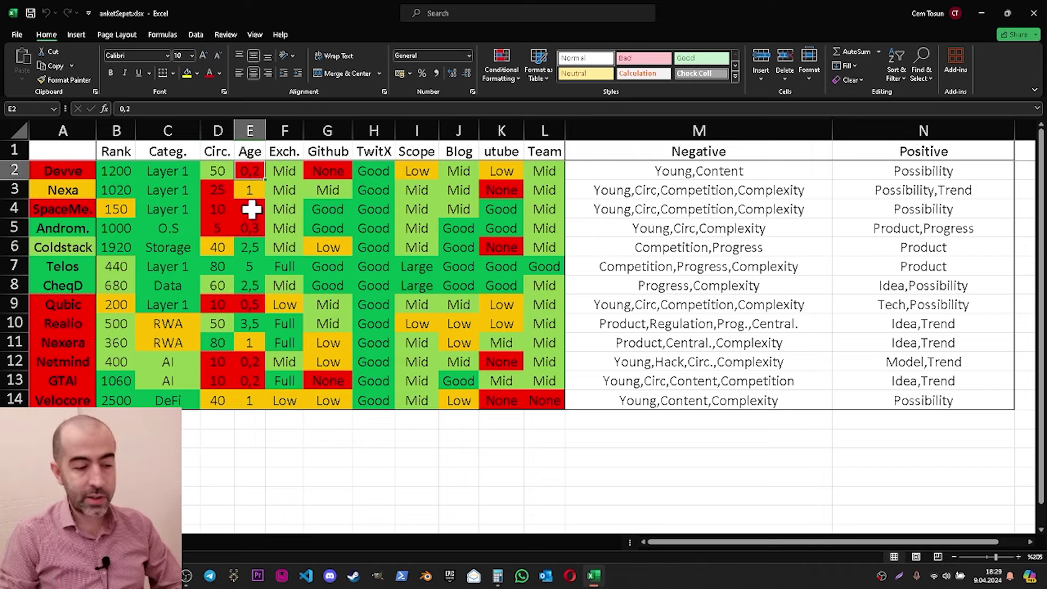
pyautogui.click(251, 226)
pyautogui.write('0,3')
pyautogui.hotkey('ctrl', 'Return')
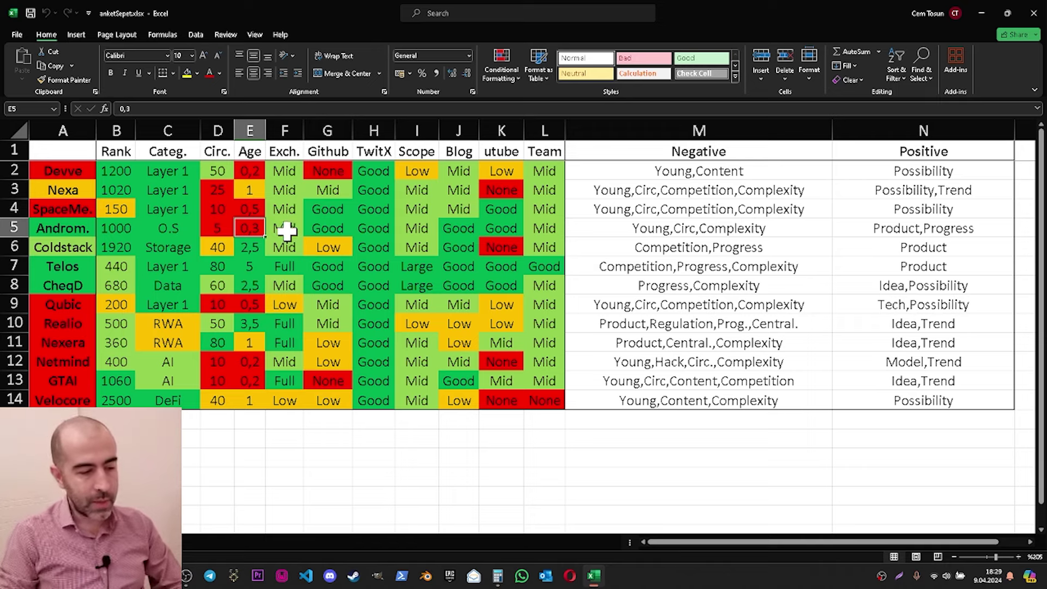
pyautogui.click(259, 172)
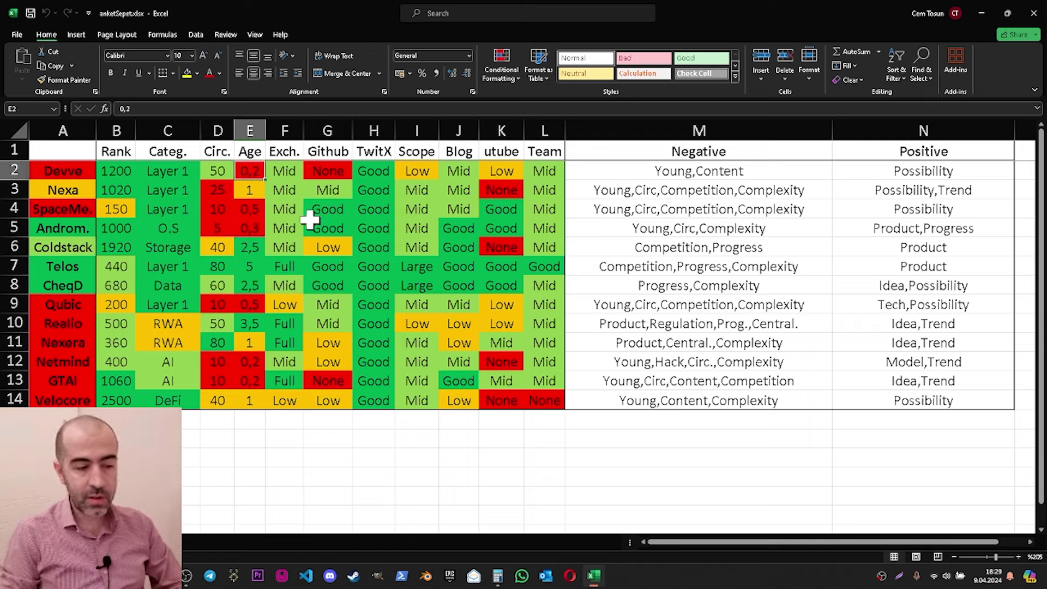
pyautogui.click(257, 208)
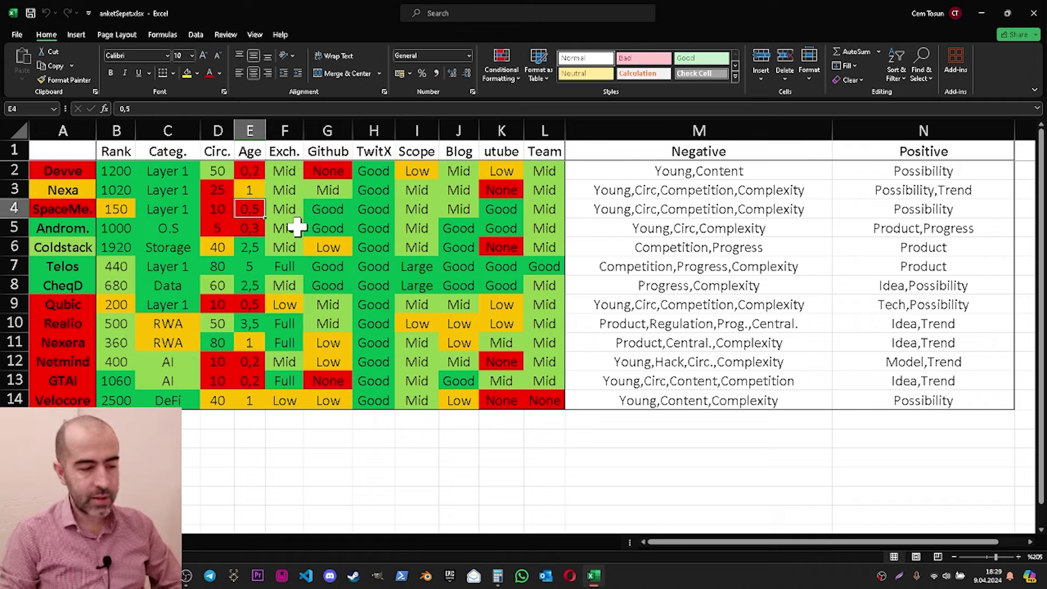
pyautogui.click(257, 306)
pyautogui.click(258, 366)
pyautogui.click(253, 379)
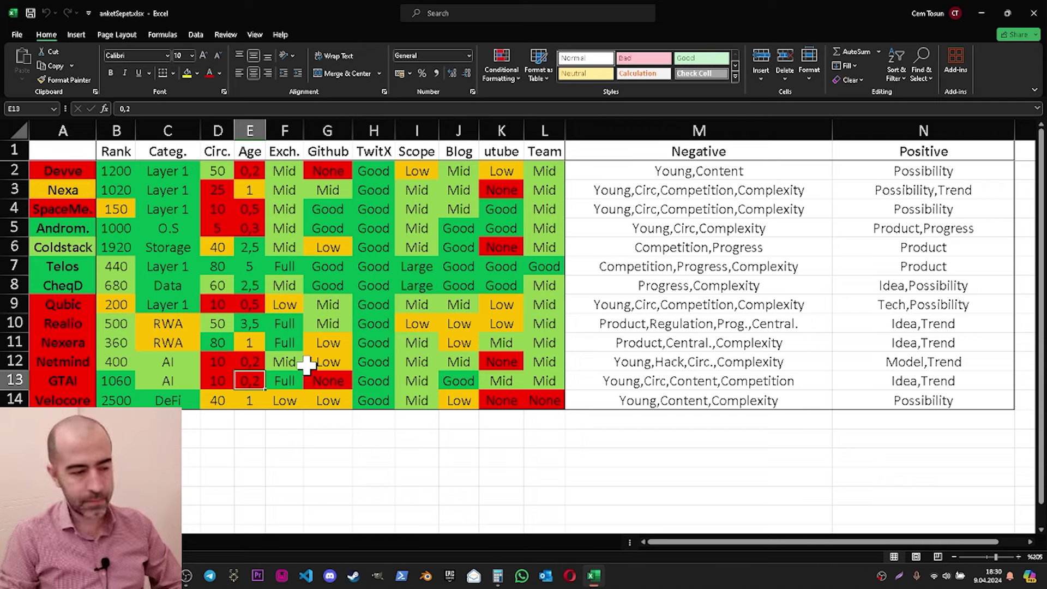
# Check the Age values of Nexa, Nexera and Velocore, and those of the older Coldstack, Telos, CheqD and Realio.
pyautogui.click(254, 192)
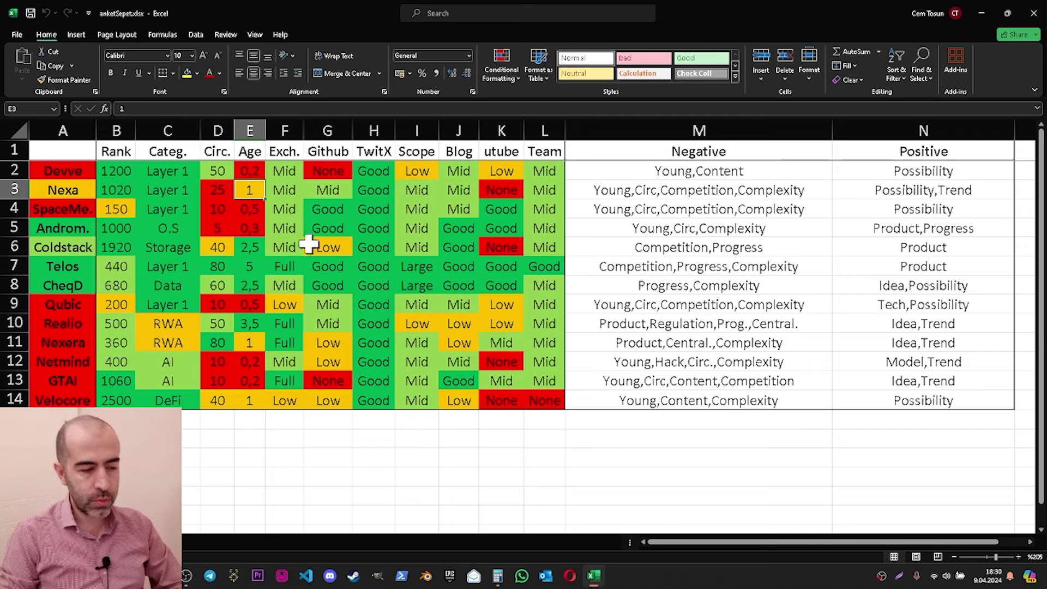
pyautogui.click(250, 342)
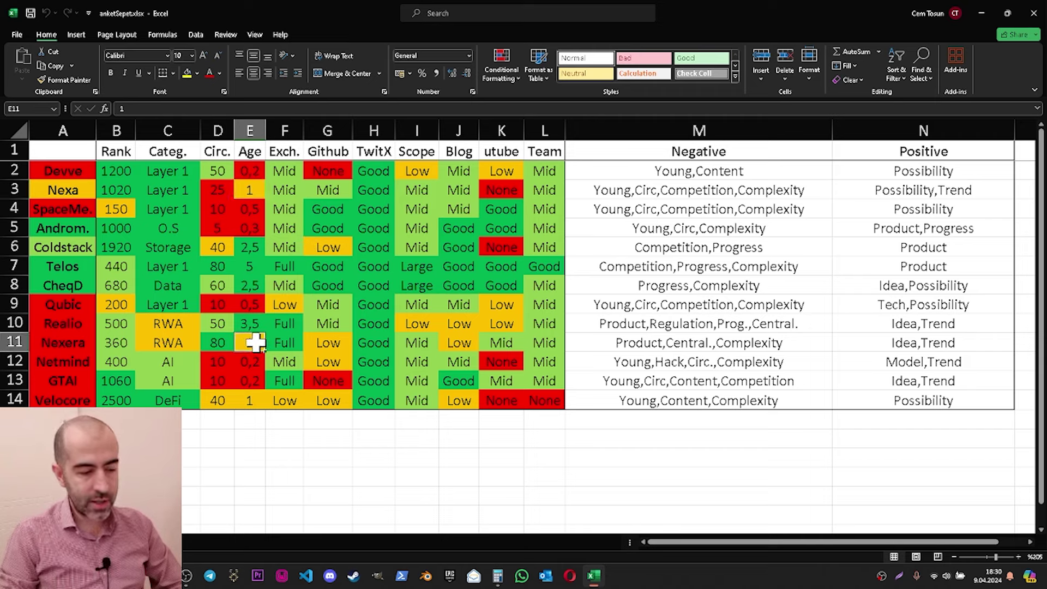
pyautogui.click(254, 398)
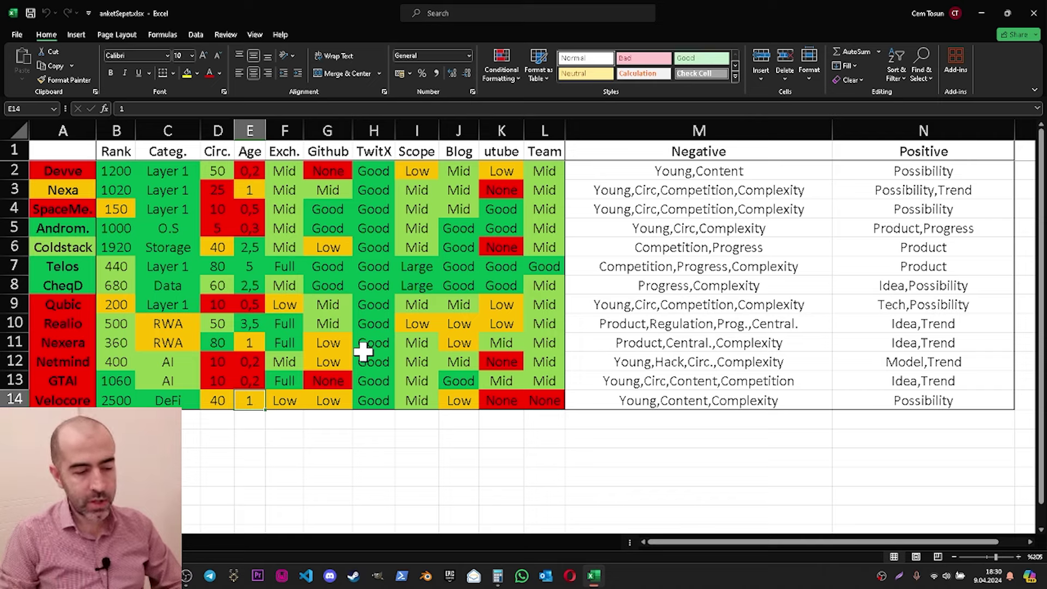
pyautogui.click(257, 249)
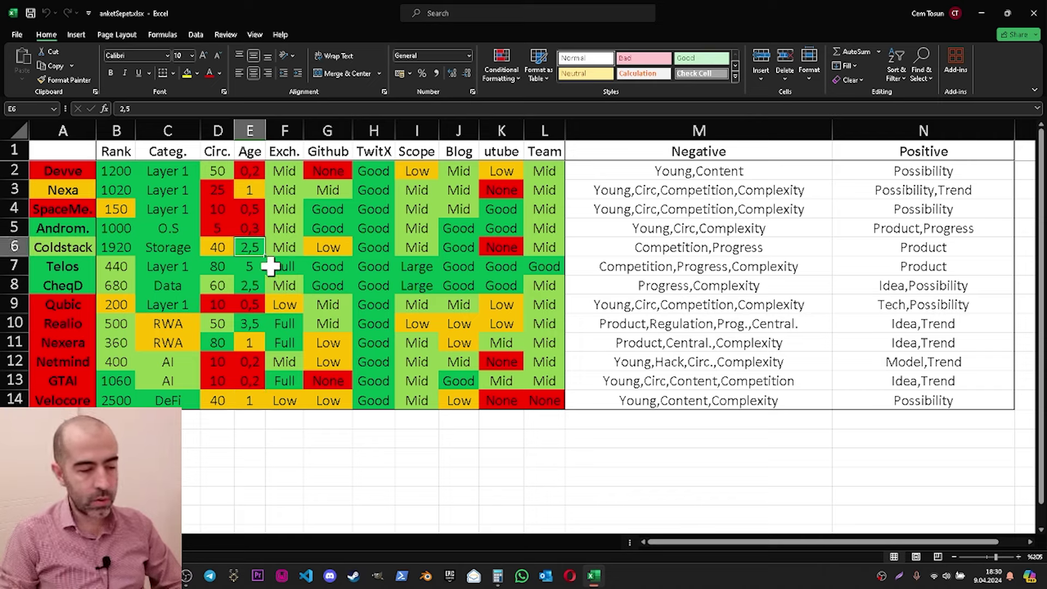
pyautogui.click(256, 265)
pyautogui.click(252, 285)
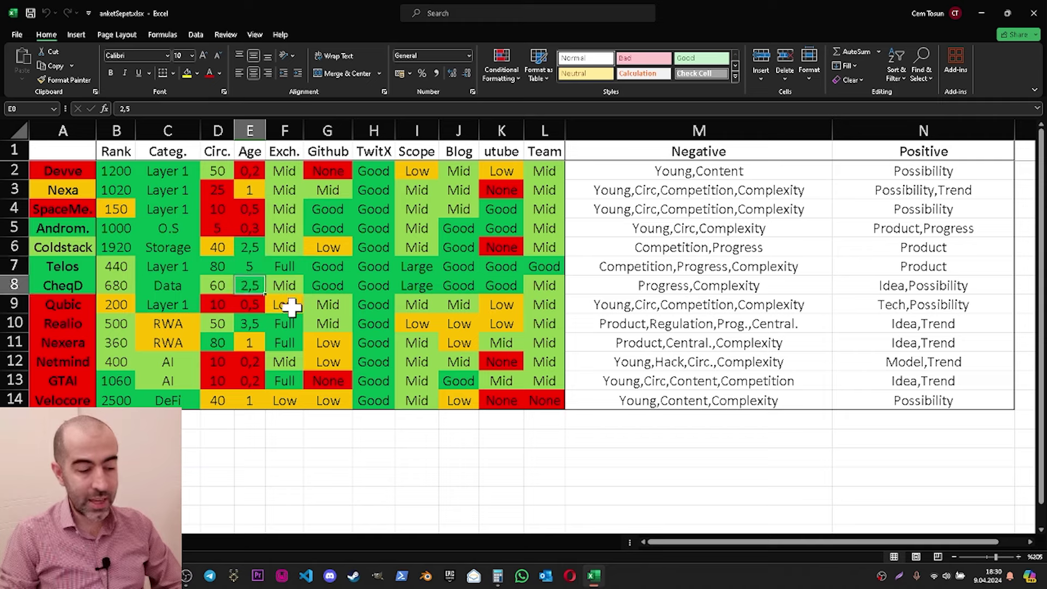
pyautogui.click(250, 322)
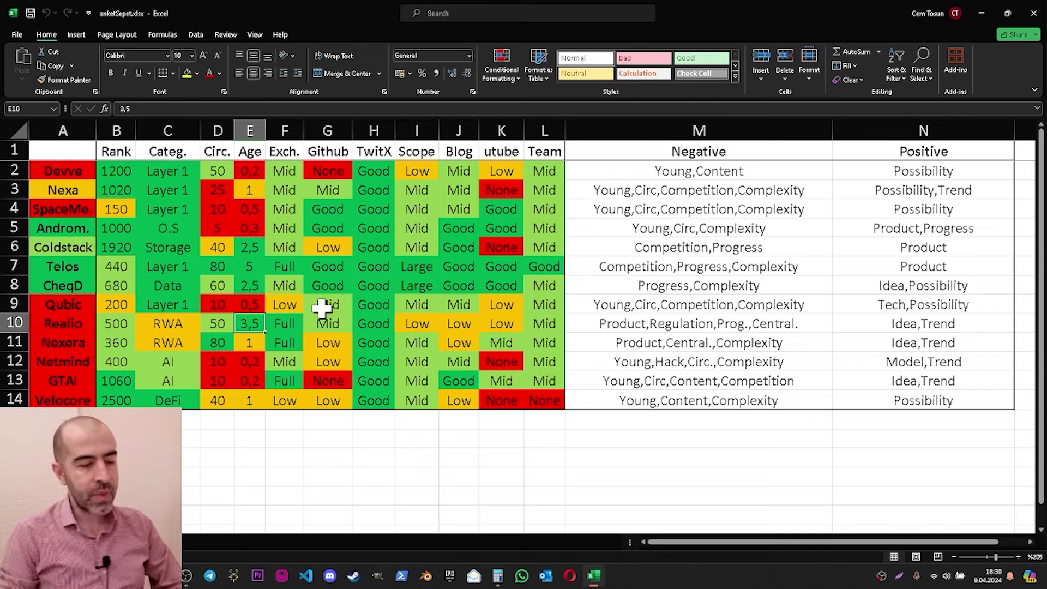
# Review the exchange ratings in F2:F6 and those of Telos, Realio and Nexera.
pyautogui.moveTo(301, 170); pyautogui.dragTo(299, 247)
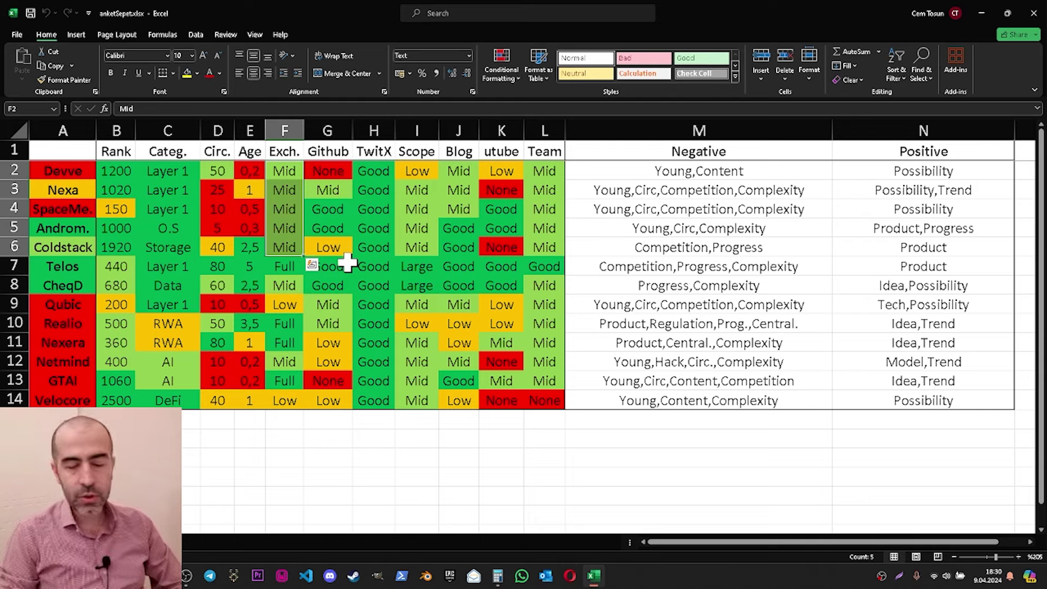
pyautogui.click(287, 267)
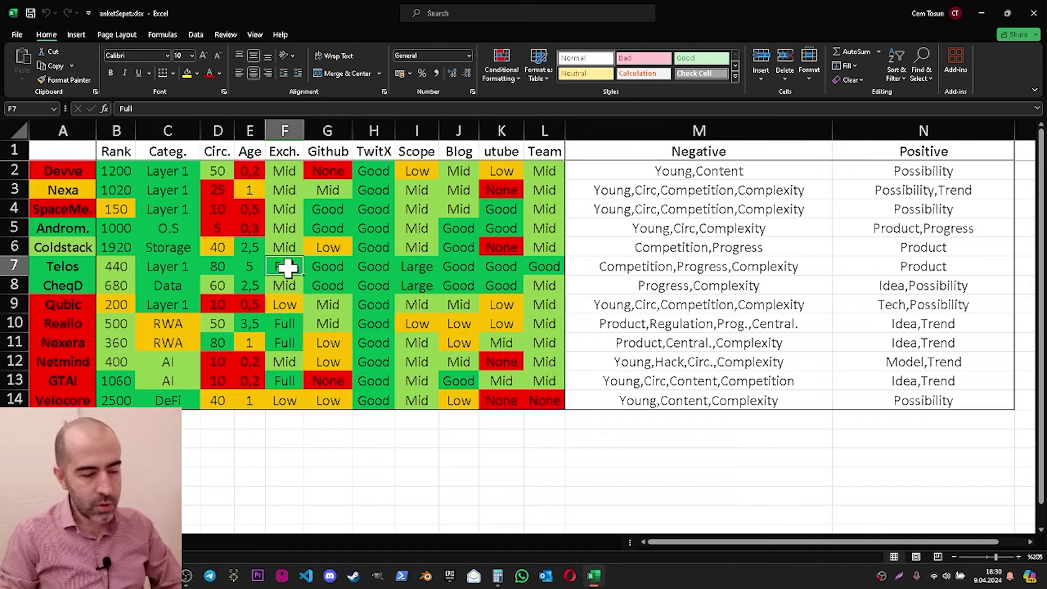
pyautogui.click(286, 322)
pyautogui.click(288, 343)
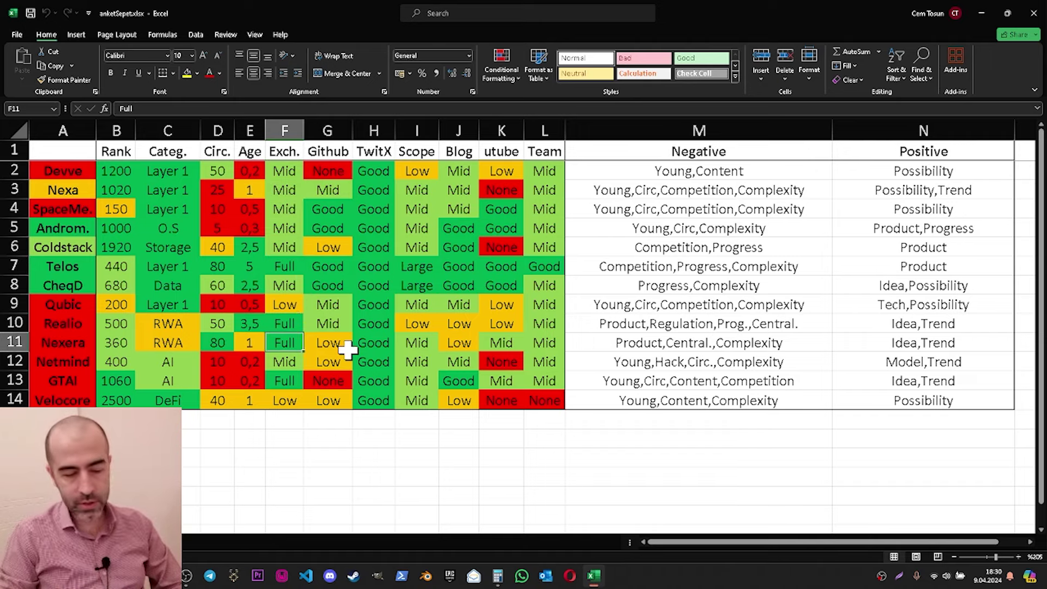
# Compare the low exchange ratings of Velocore and Qubic with the full ratings of Telos and Realio.
pyautogui.click(288, 402)
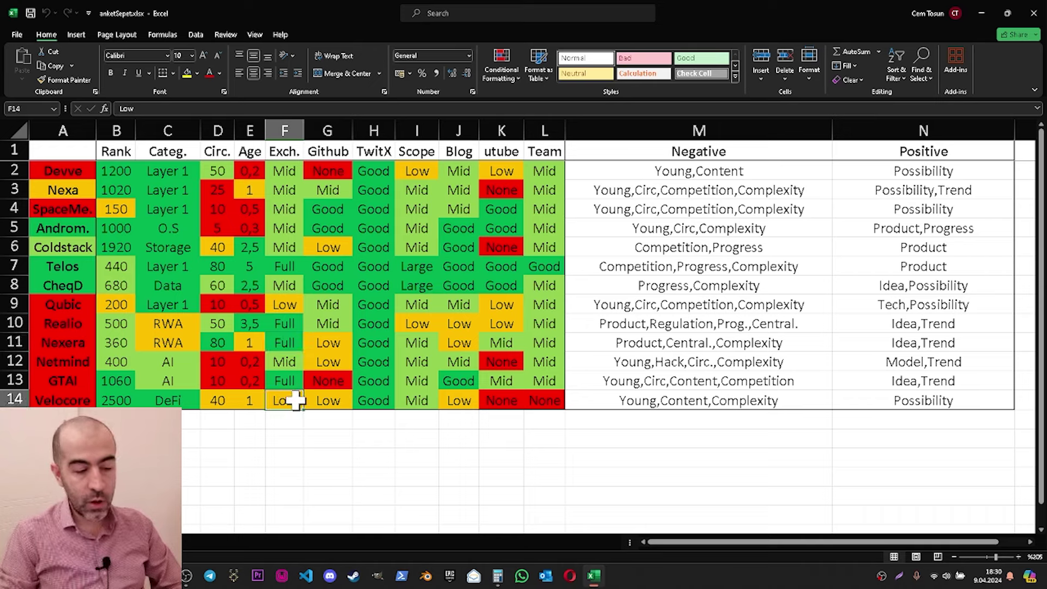
pyautogui.click(290, 305)
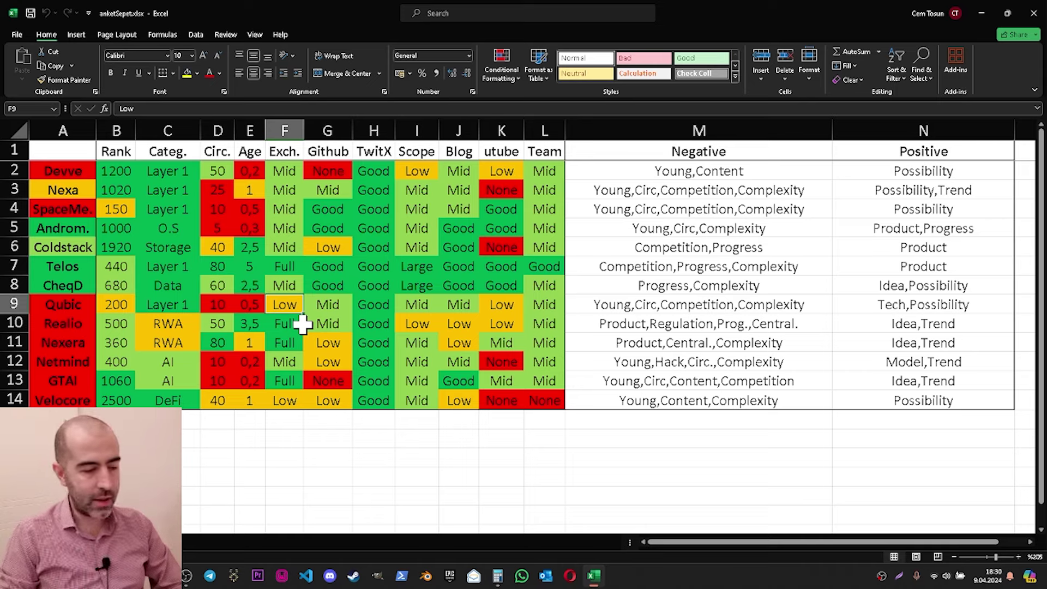
pyautogui.click(288, 402)
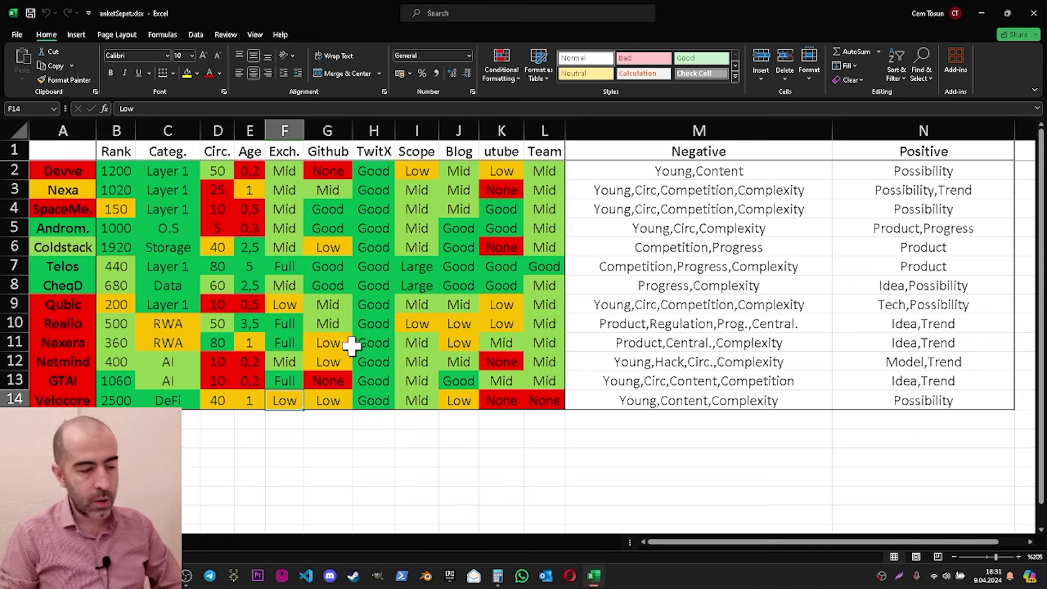
pyautogui.click(292, 269)
pyautogui.click(287, 323)
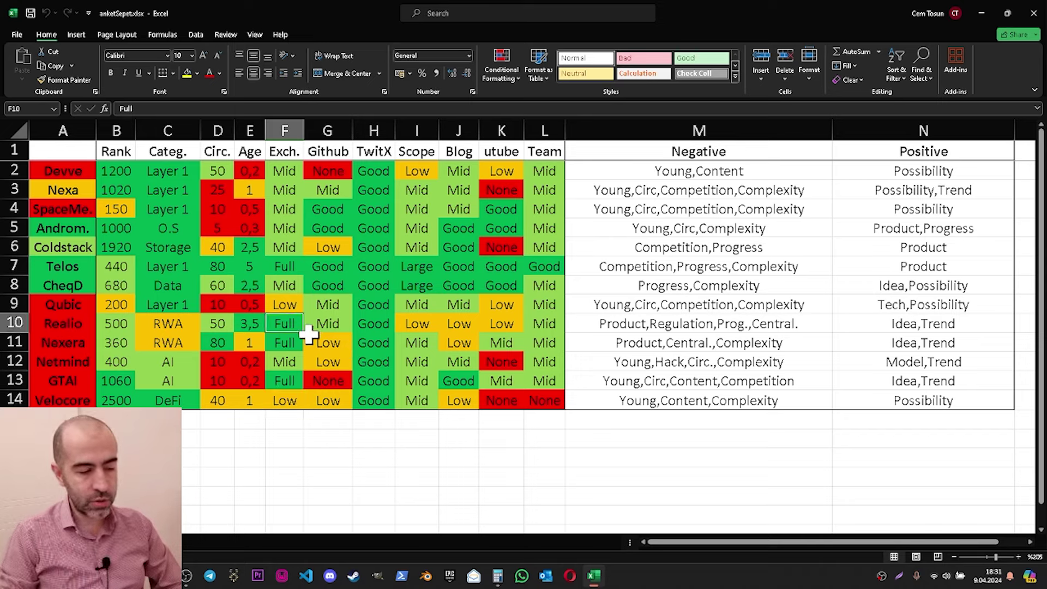
# Check the exchange ratings of Nexera, GTAI and Netmind, and those in F2:F6.
pyautogui.click(290, 342)
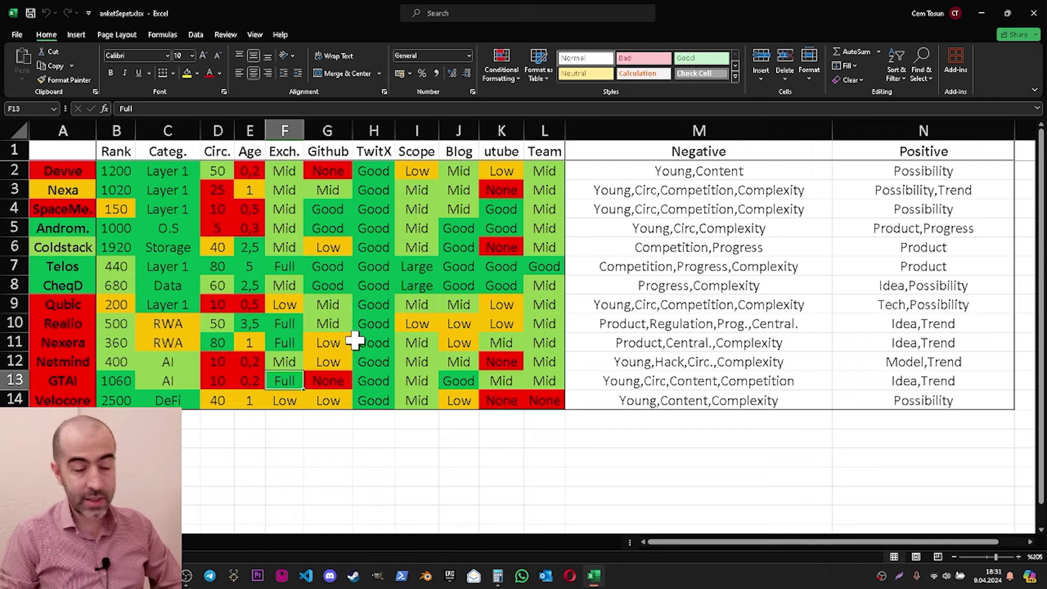
pyautogui.moveTo(280, 169); pyautogui.dragTo(284, 248)
pyautogui.click(282, 360)
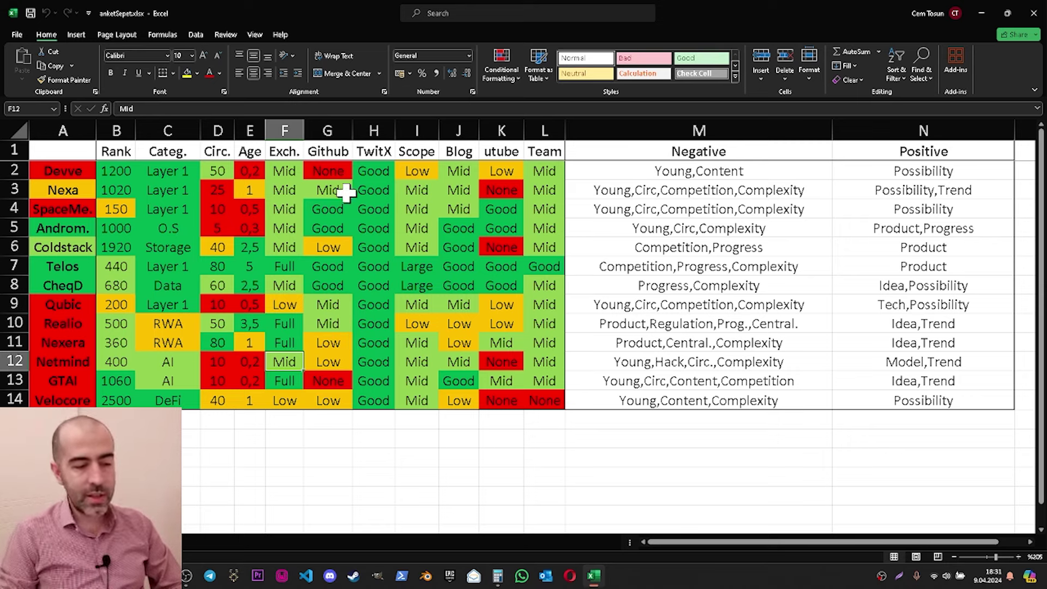
# Examine the red and orange Github ratings of Devve, GTAI, Coldstack, Nexera, Netmind and Velocore.
pyautogui.click(333, 150)
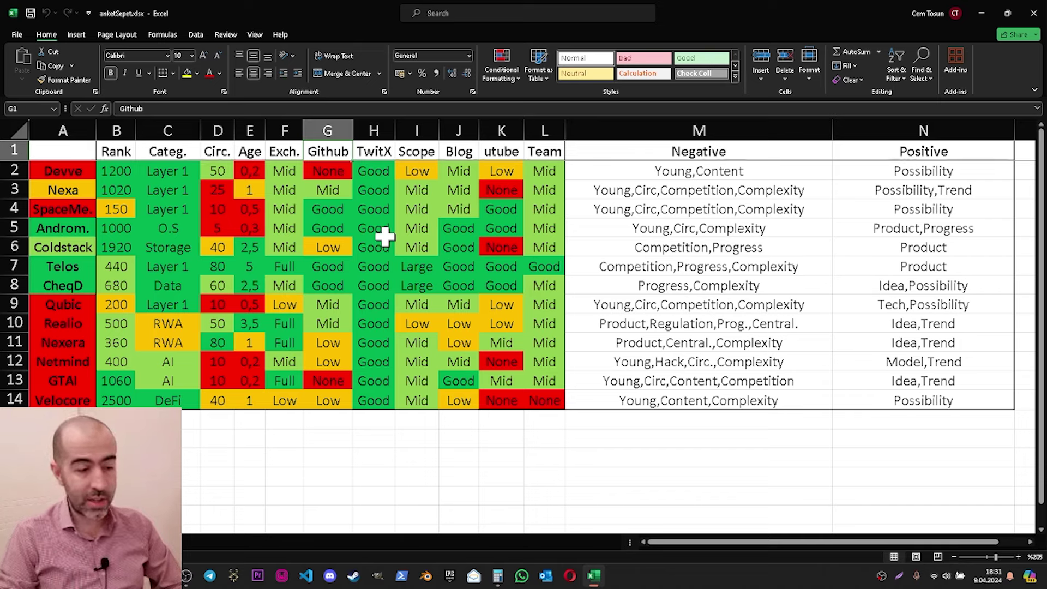
pyautogui.click(331, 172)
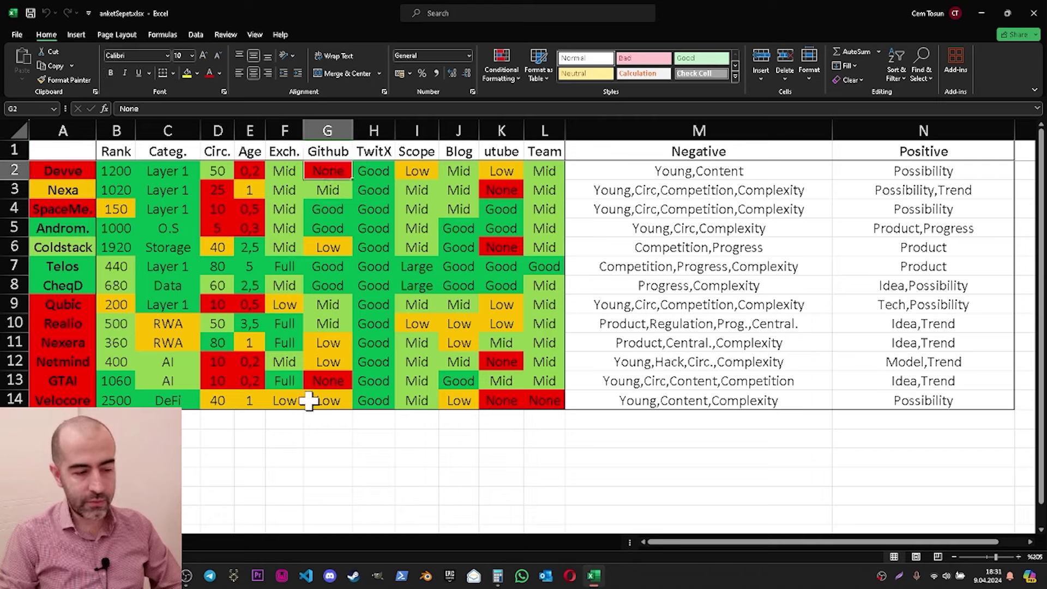
pyautogui.click(330, 376)
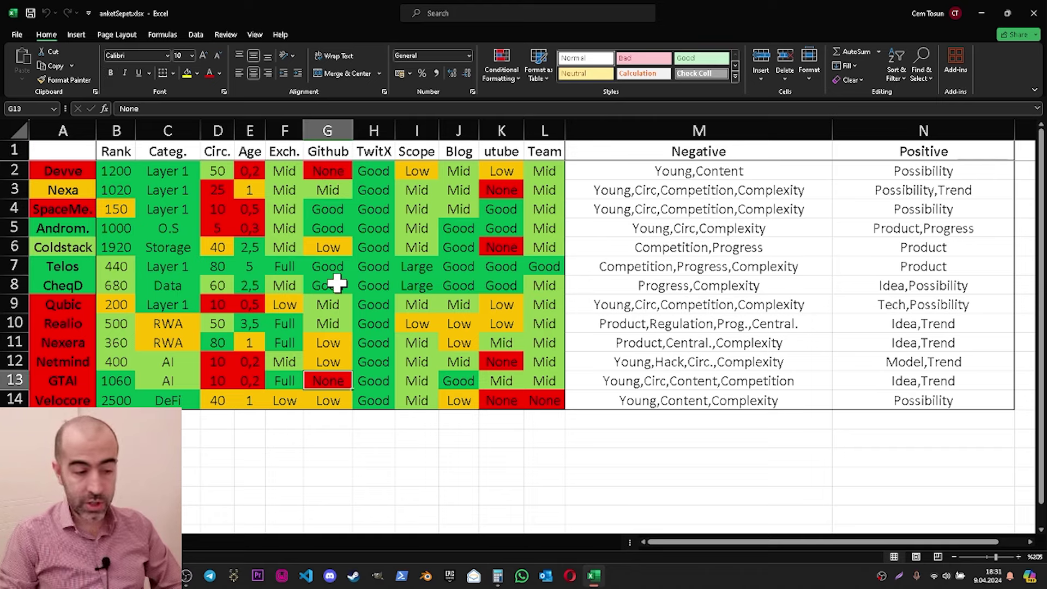
pyautogui.click(333, 248)
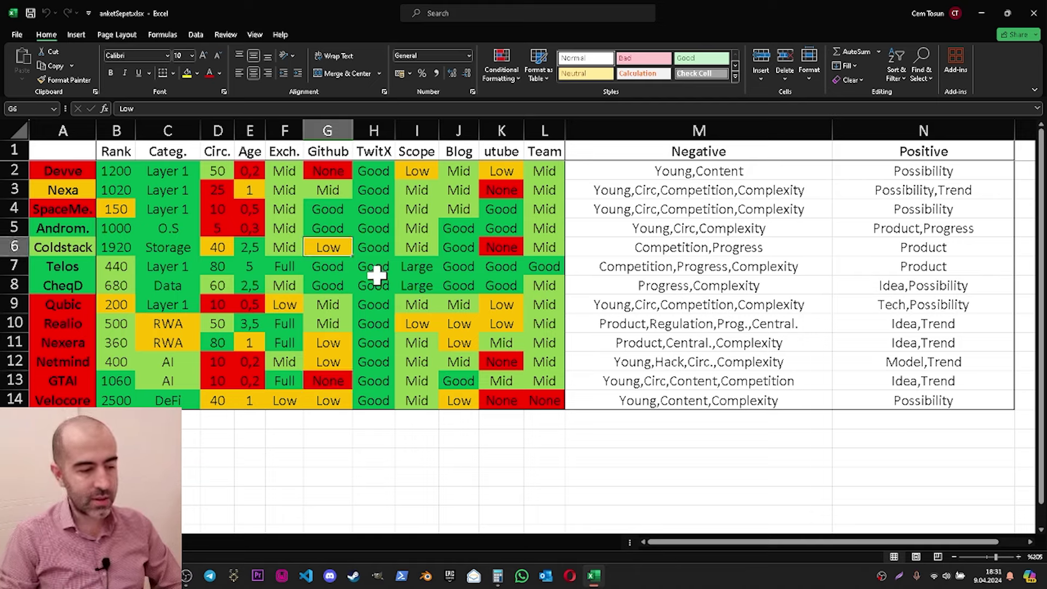
pyautogui.click(328, 341)
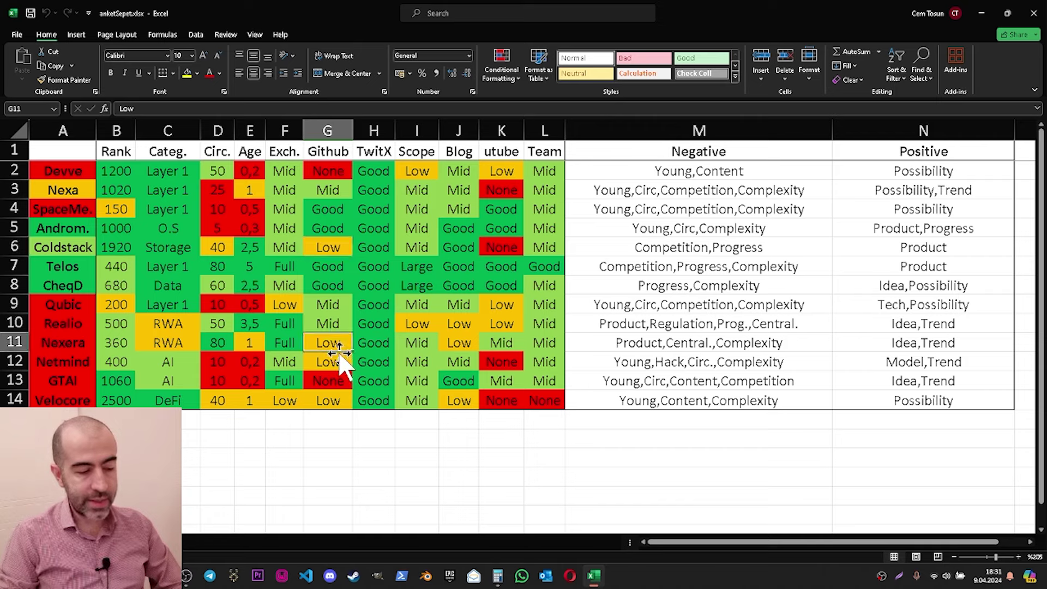
pyautogui.click(346, 361)
pyautogui.click(343, 399)
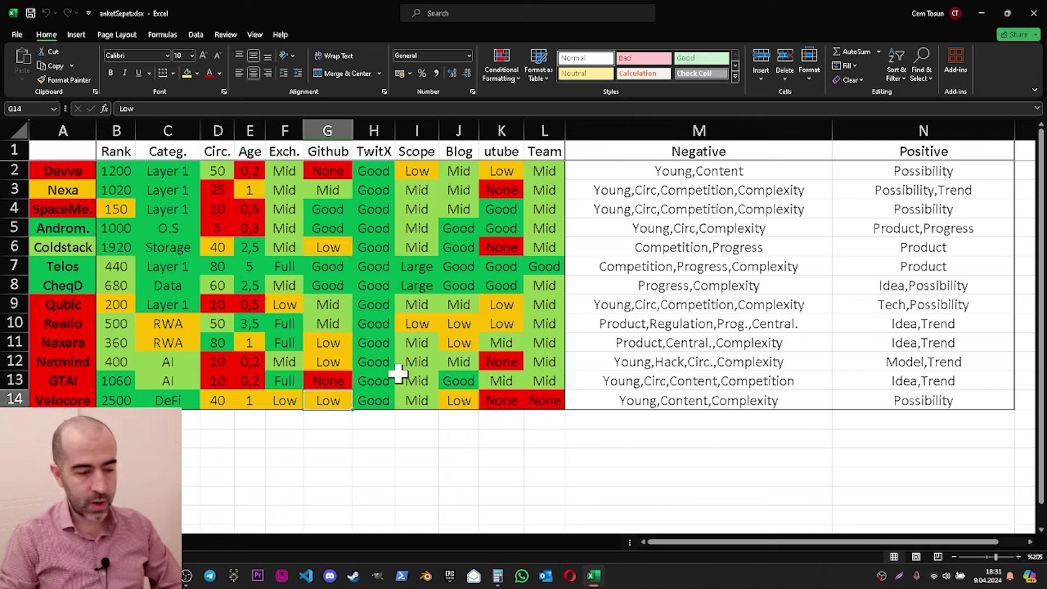
# Review the green Github ratings of Realio, Qubic, Nexa, SpaceMe., Androm., Telos and CheqD.
pyautogui.click(341, 324)
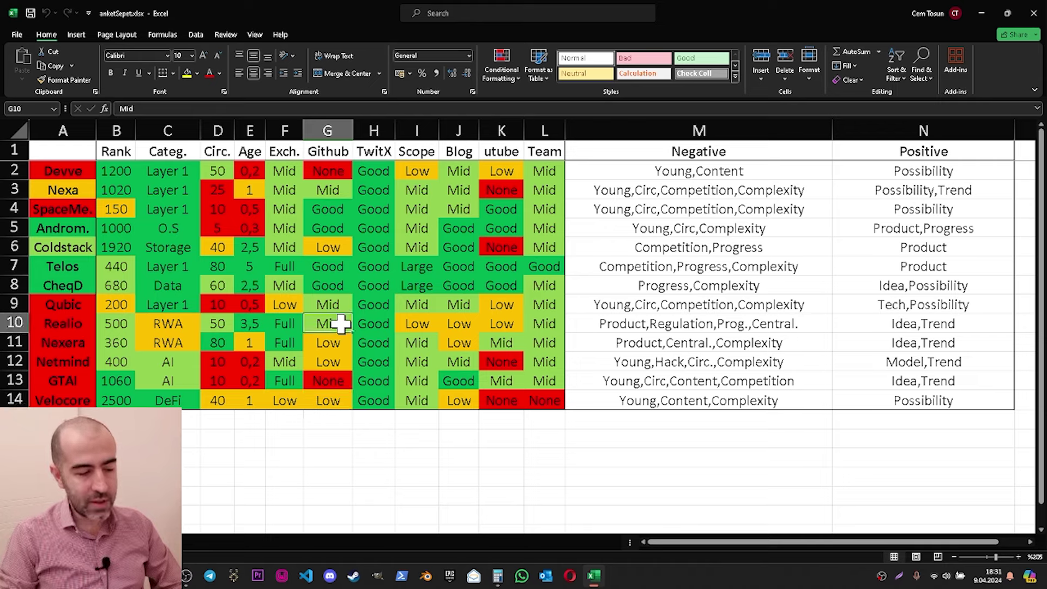
pyautogui.click(339, 304)
pyautogui.click(333, 190)
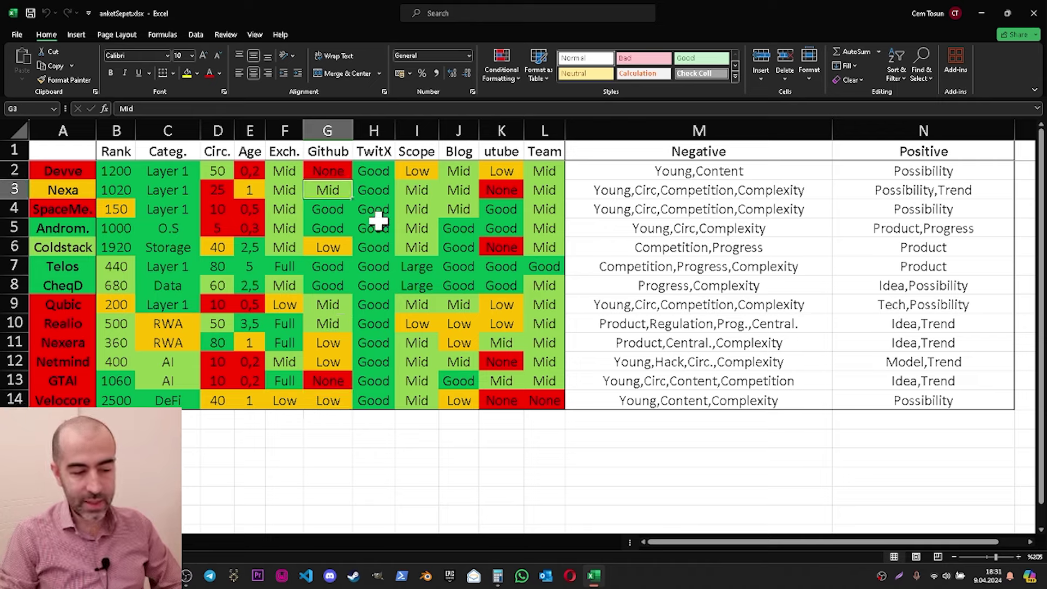
pyautogui.click(339, 211)
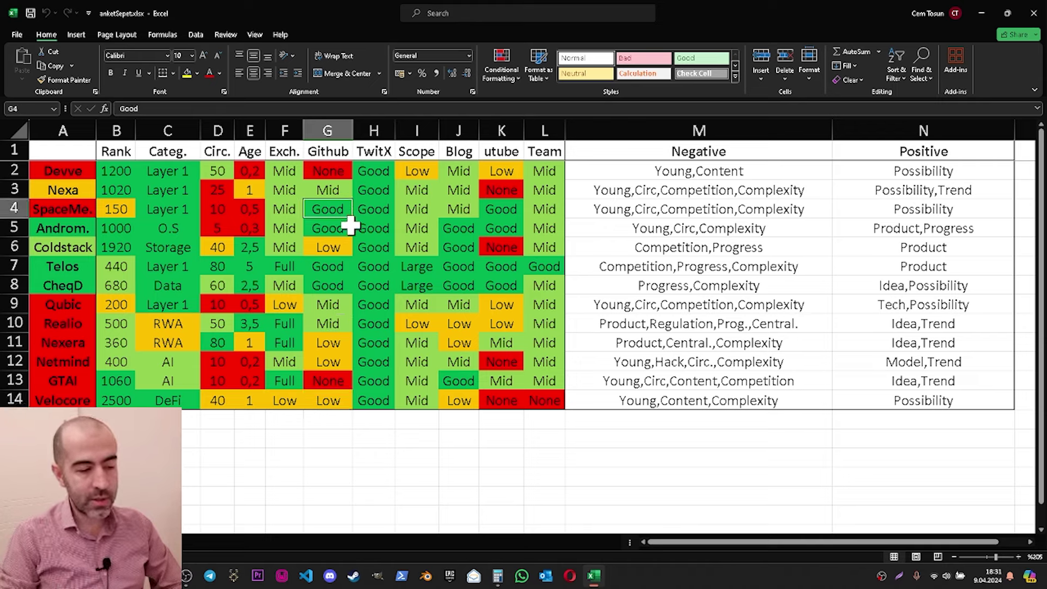
pyautogui.click(338, 225)
pyautogui.click(333, 271)
pyautogui.click(334, 285)
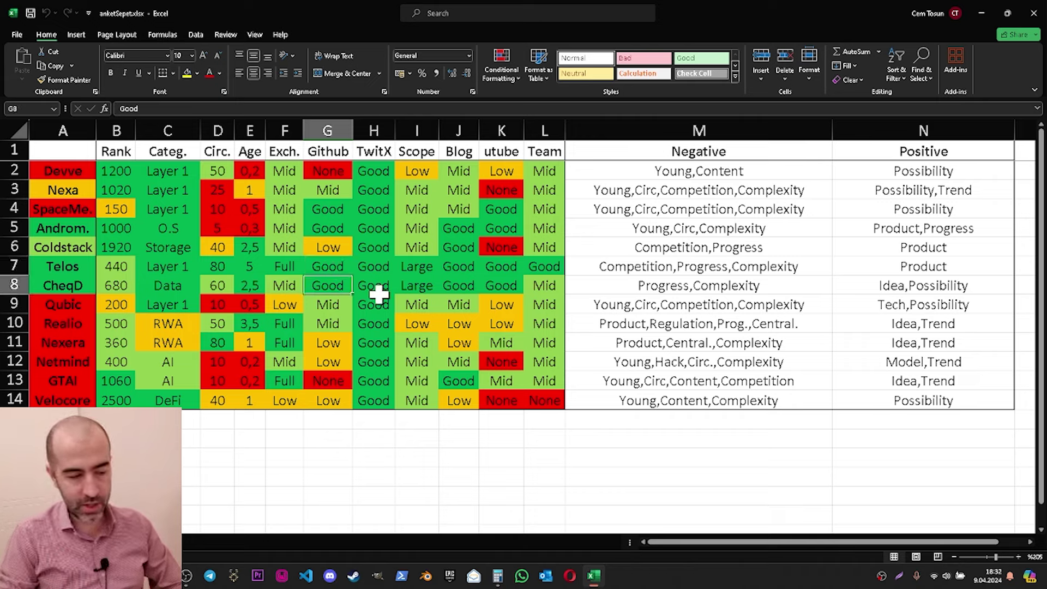
# Review the TwitX ratings in H2:H14 and the Scope ratings of Telos, CheqD, Devve and Realio.
pyautogui.moveTo(376, 171); pyautogui.dragTo(381, 395)
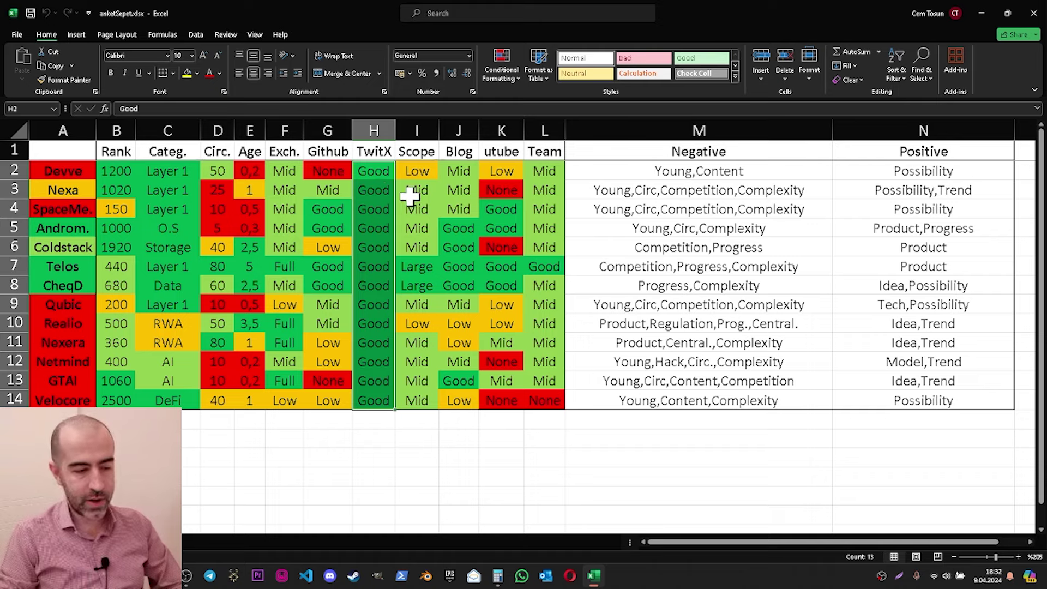
pyautogui.click(427, 205)
pyautogui.click(429, 267)
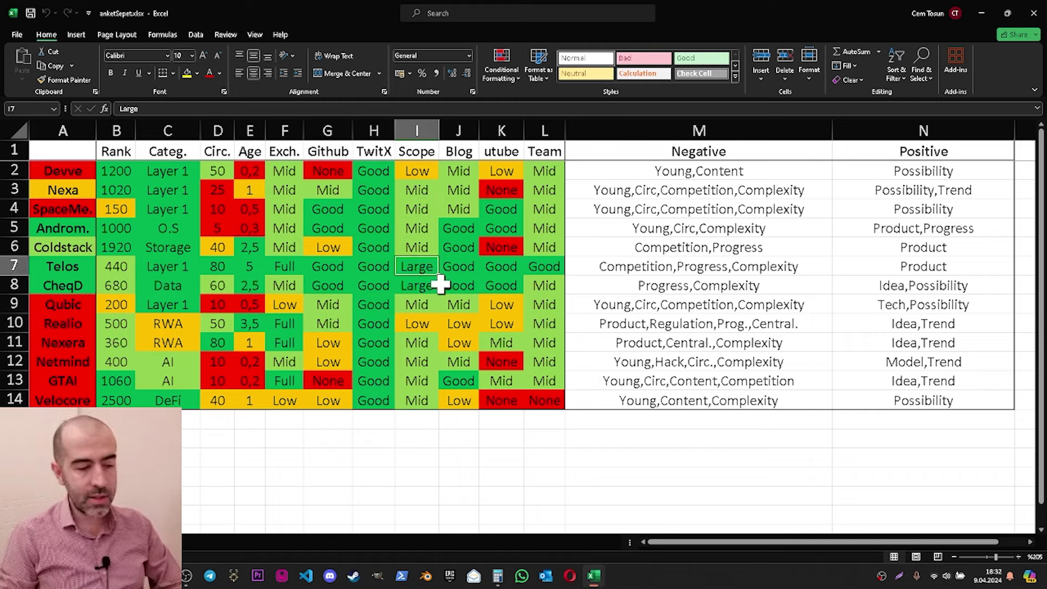
pyautogui.click(424, 282)
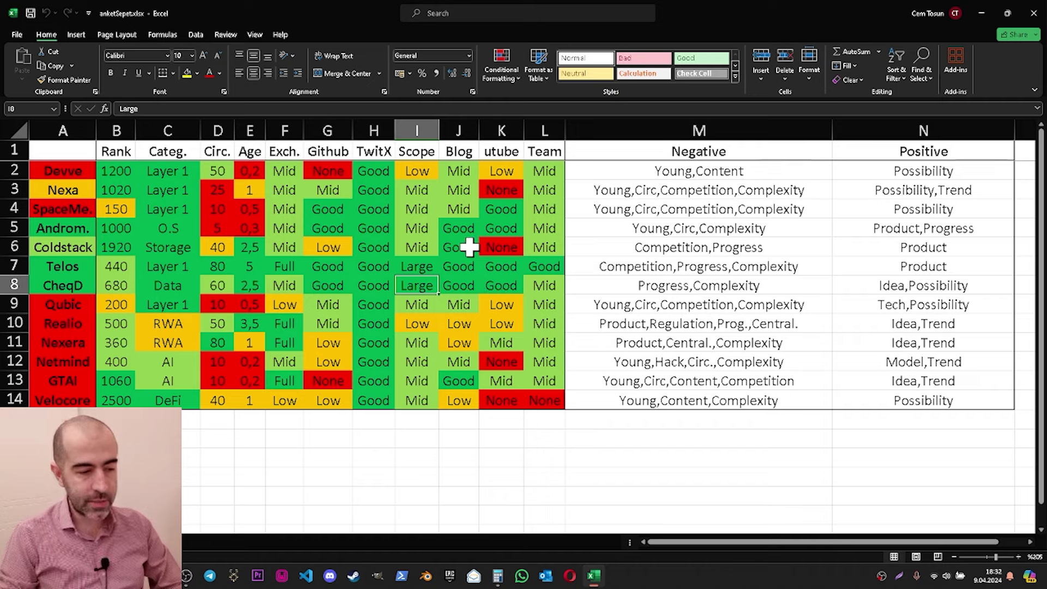
pyautogui.click(419, 170)
pyautogui.click(416, 322)
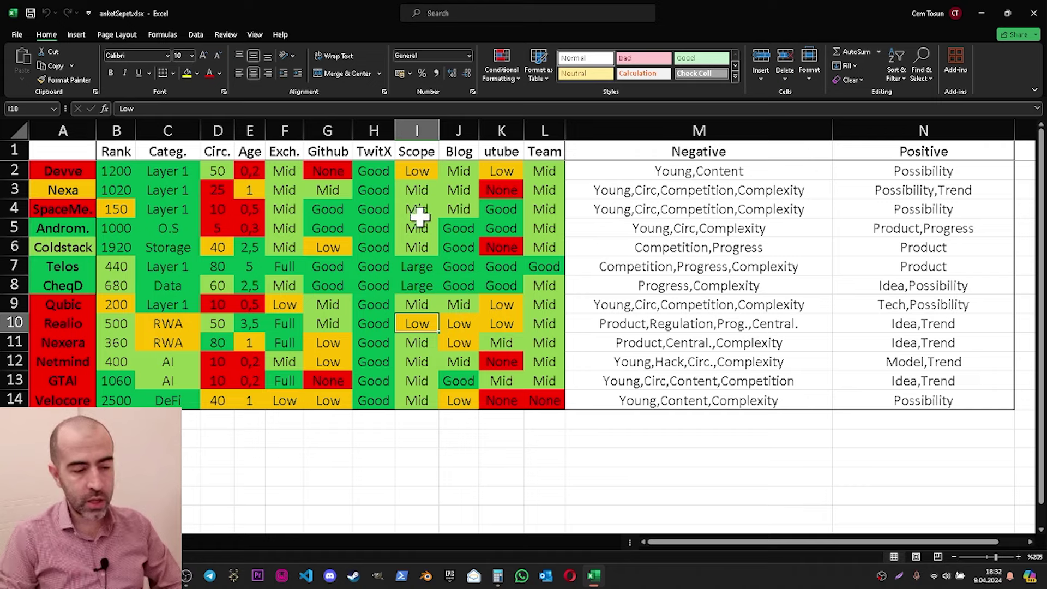
# Check the Scope ratings in I3:I6, Qubic's and those in I11:I14, and compare the whole column with Realio's.
pyautogui.moveTo(417, 189); pyautogui.dragTo(426, 251)
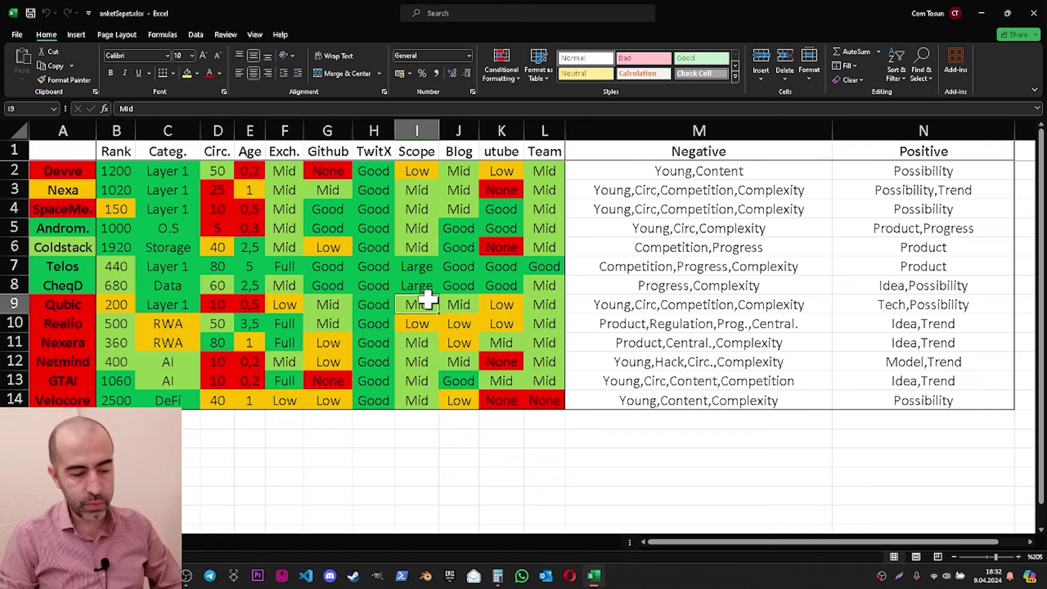
pyautogui.moveTo(417, 342); pyautogui.dragTo(419, 402)
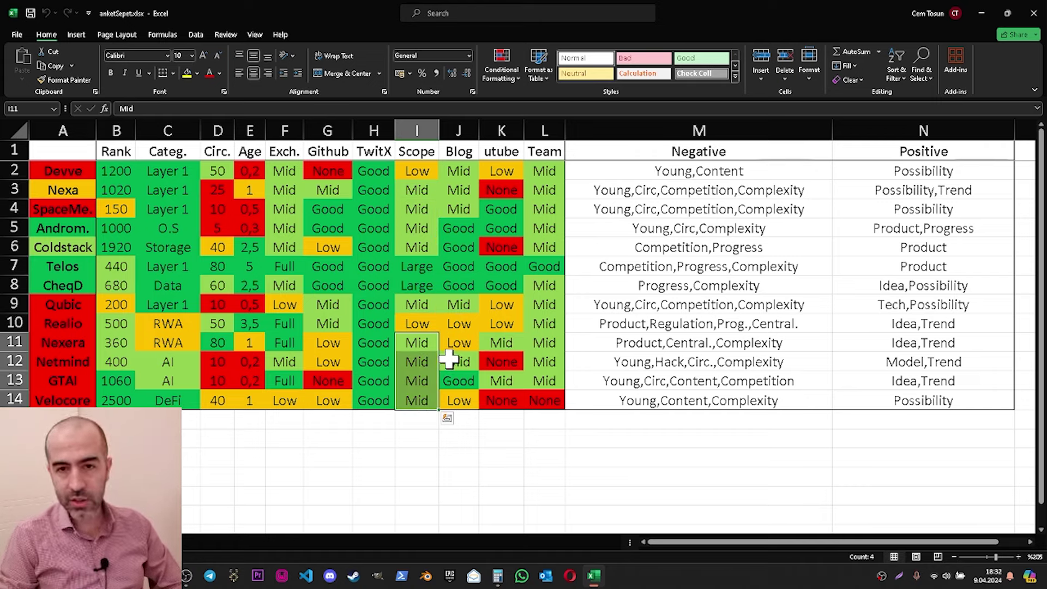
pyautogui.click(416, 227)
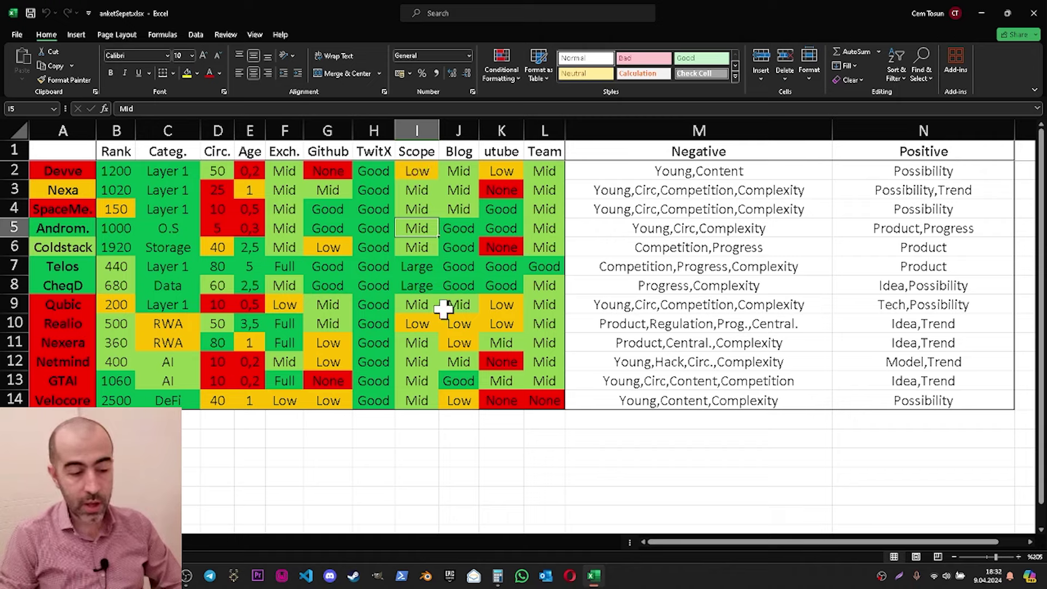
pyautogui.moveTo(416, 171); pyautogui.dragTo(418, 387)
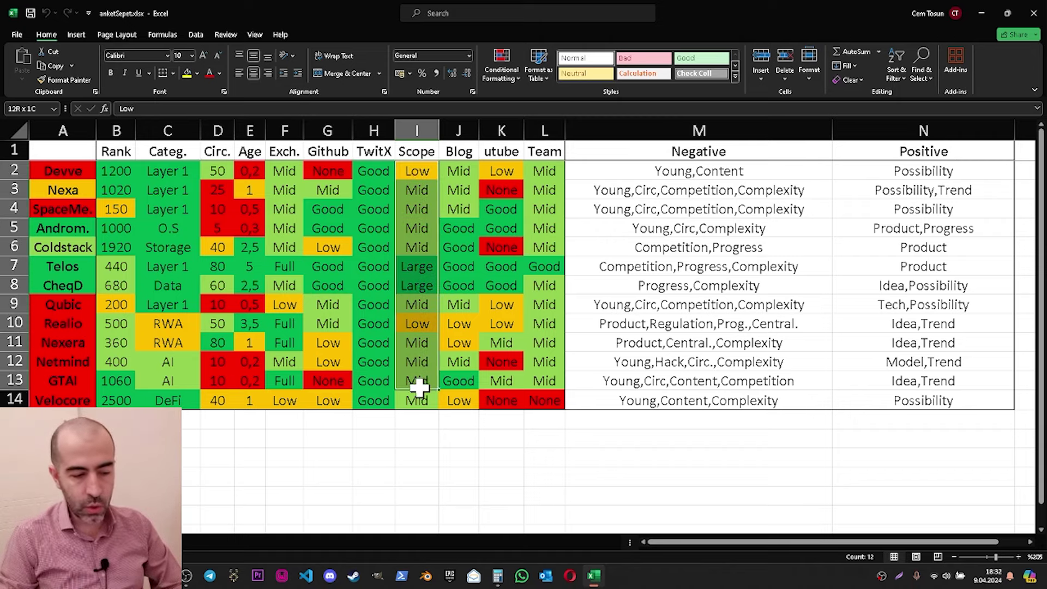
pyautogui.click(420, 323)
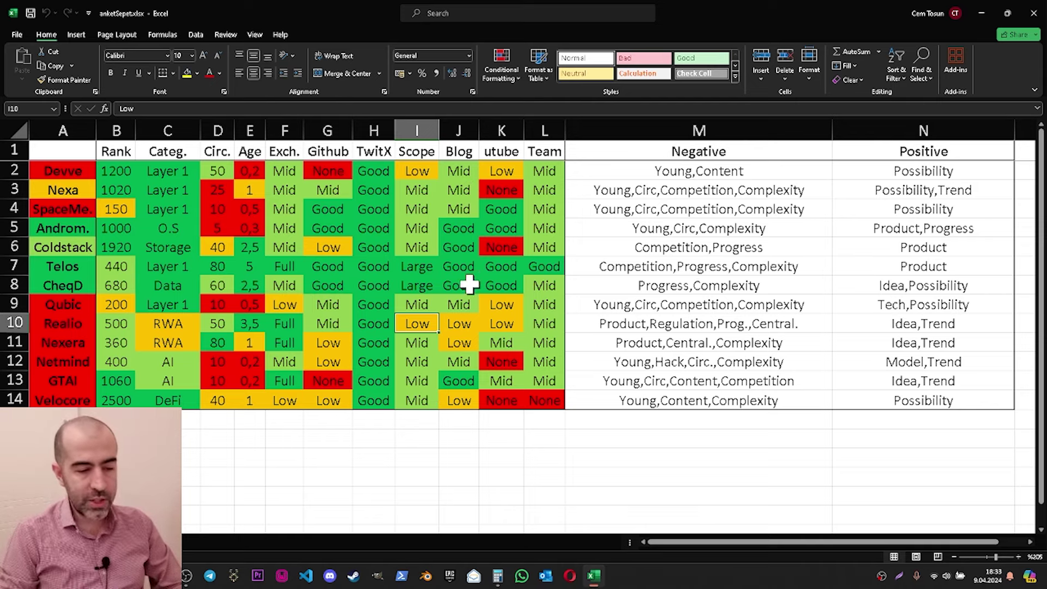
# Compare Velocore's Blog rating with those of Androm., Coldstack, Telos, CheqD and GTAI.
pyautogui.click(459, 399)
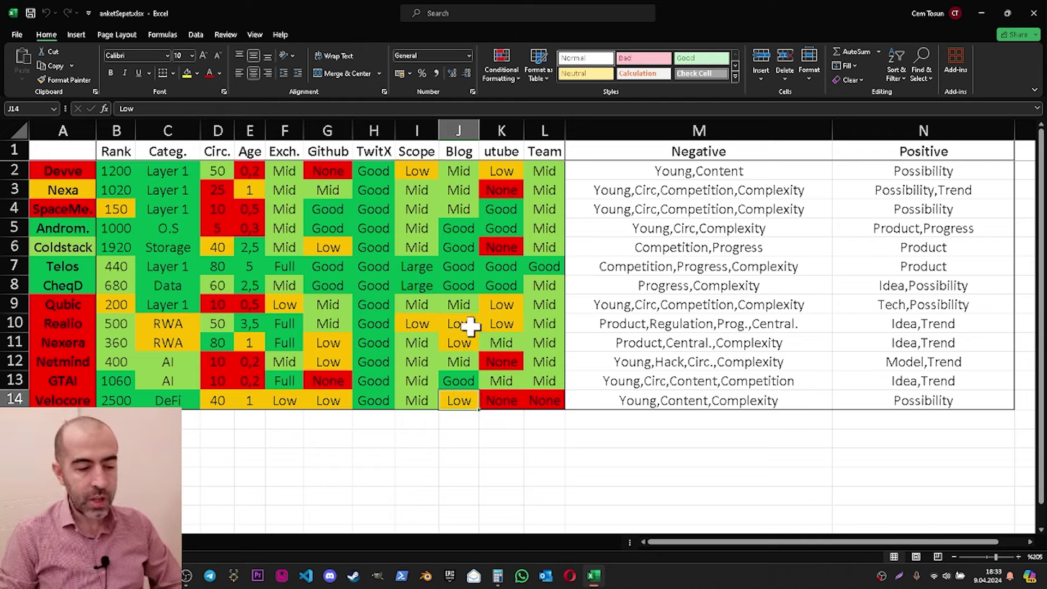
pyautogui.click(467, 230)
pyautogui.click(471, 254)
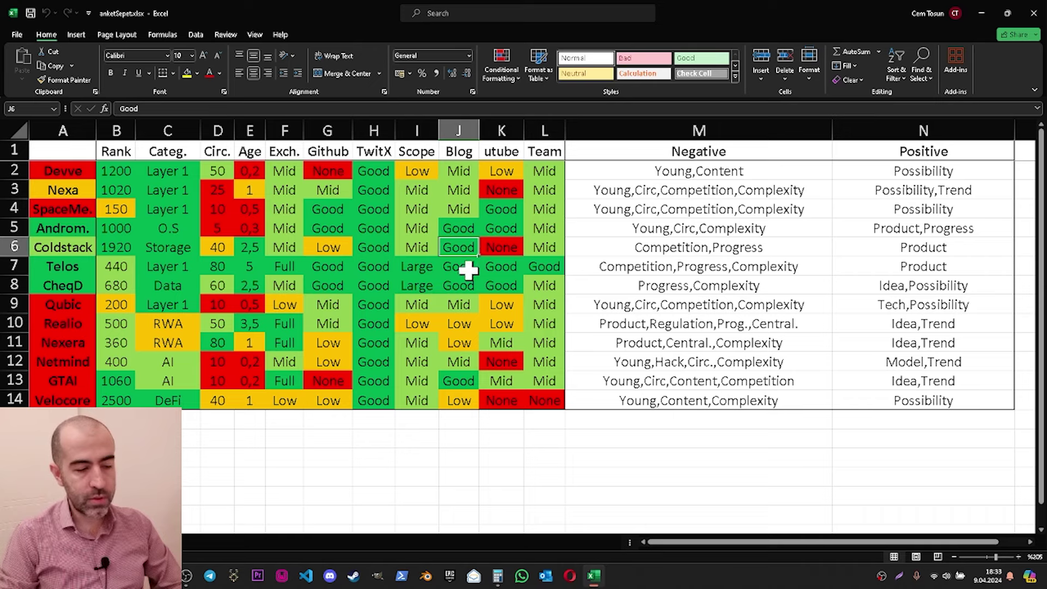
pyautogui.click(467, 269)
pyautogui.click(469, 285)
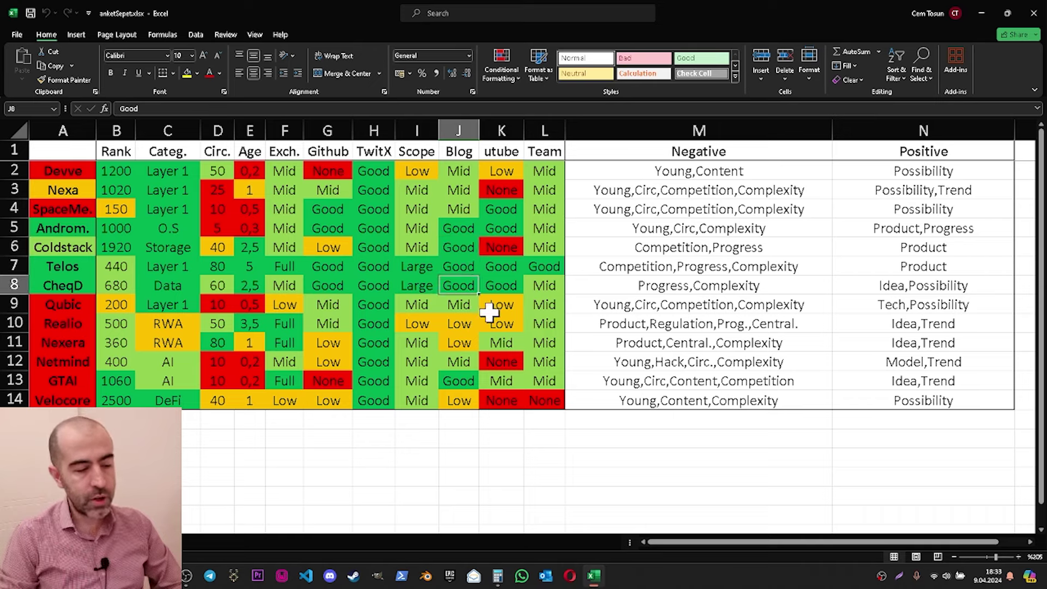
pyautogui.click(458, 380)
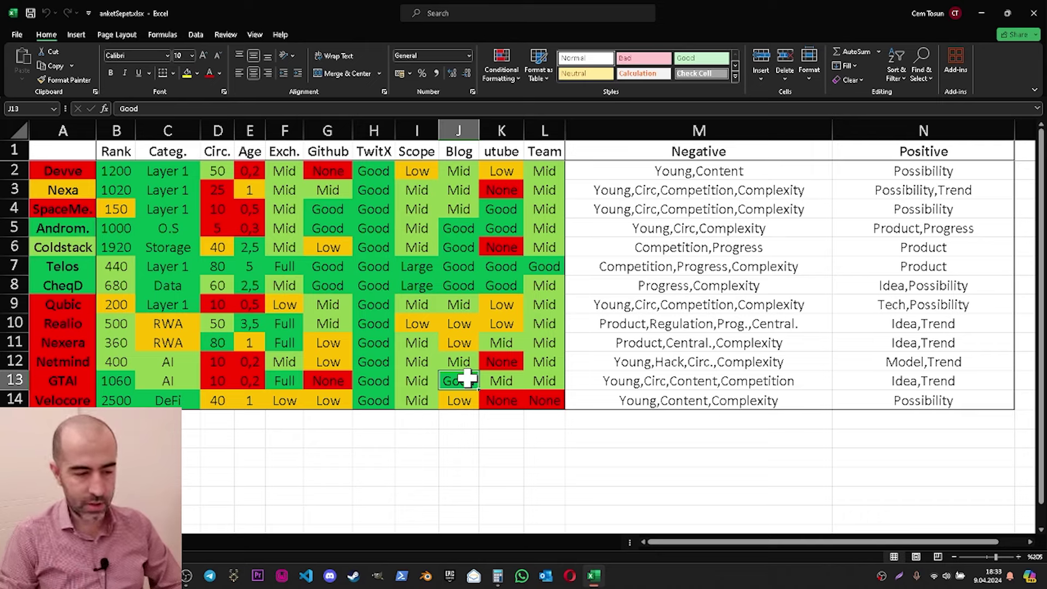
# Examine the red-marked utube ratings of Nexa, Coldstack, Netmind and Velocore.
pyautogui.click(515, 192)
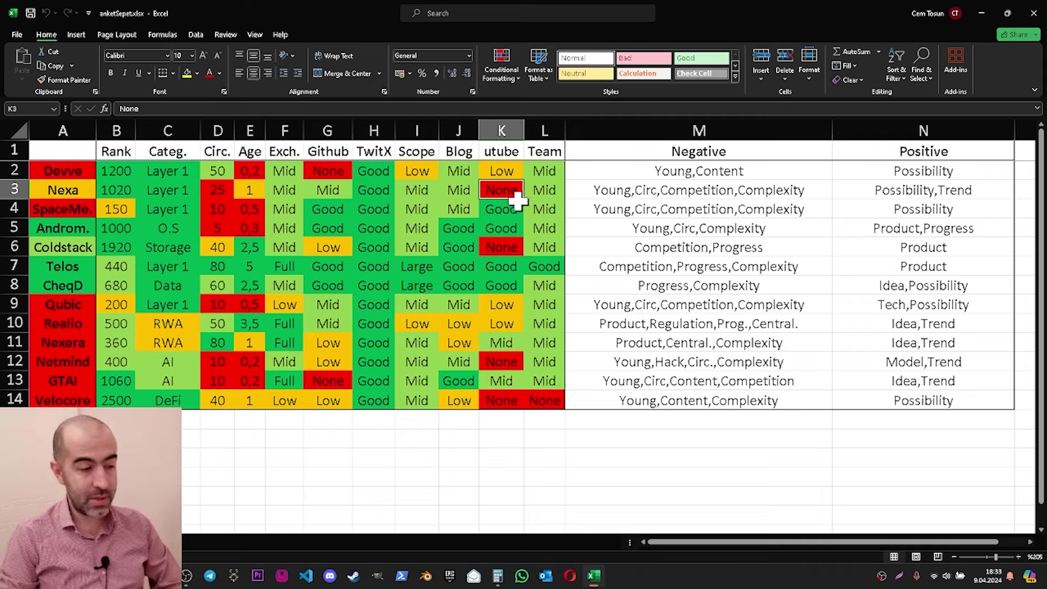
pyautogui.click(507, 247)
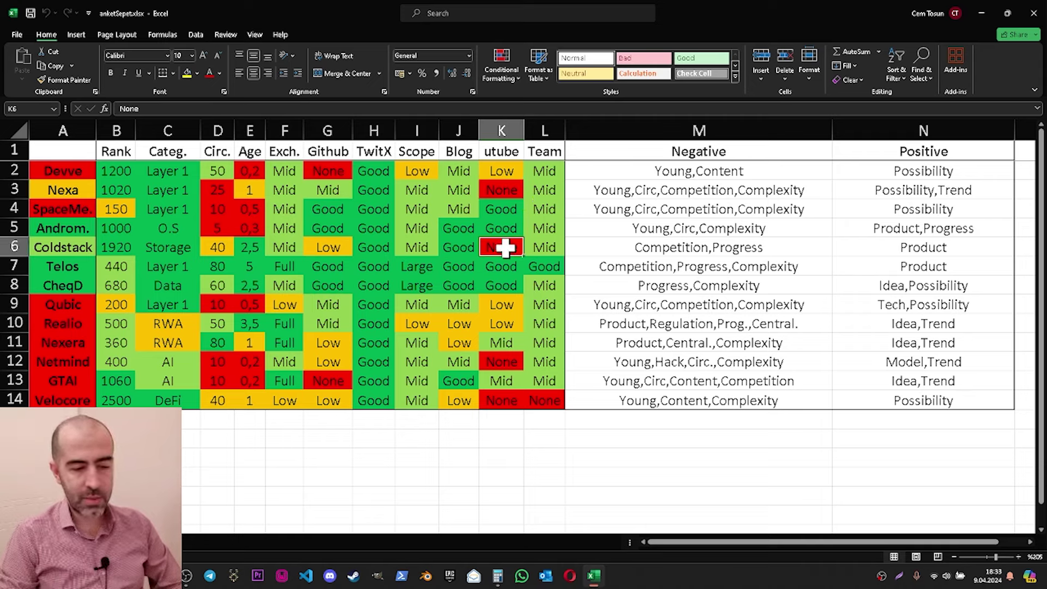
pyautogui.click(501, 198)
pyautogui.click(503, 245)
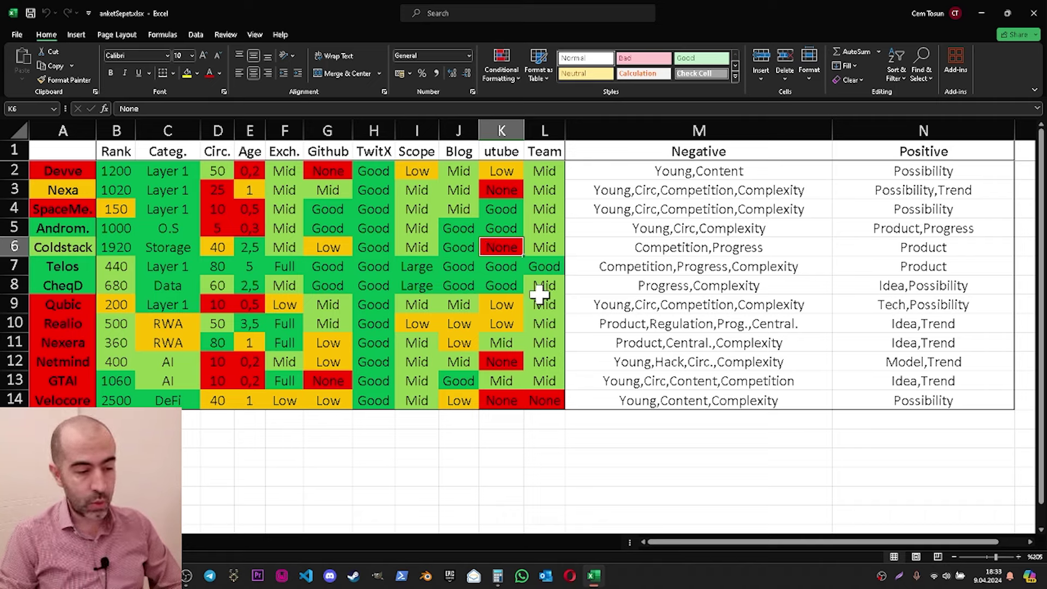
pyautogui.click(500, 360)
pyautogui.click(499, 400)
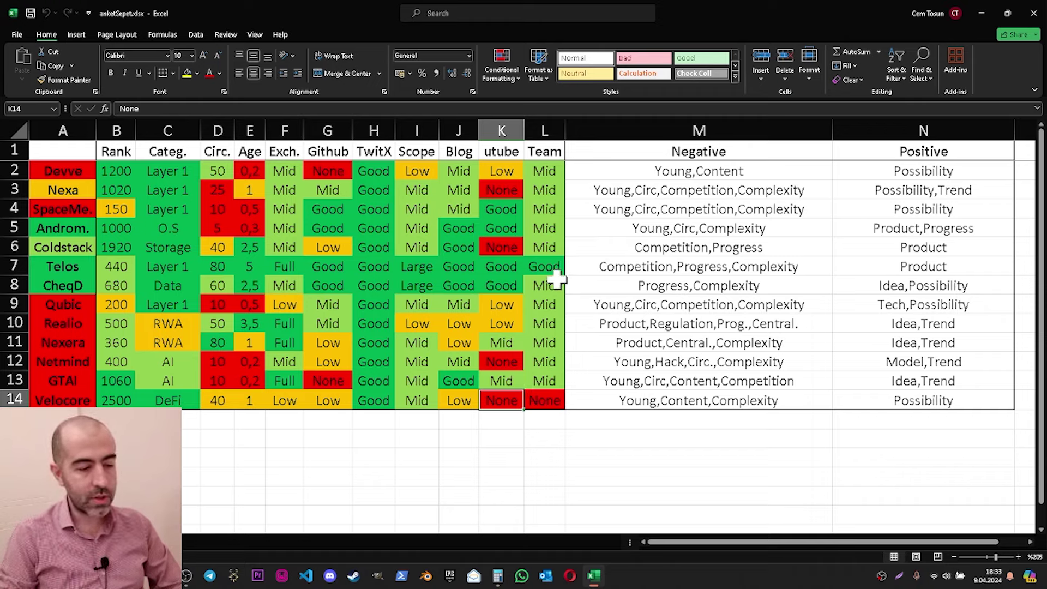
# Check the orange-marked utube ratings of Devve, Qubic and Realio.
pyautogui.click(513, 171)
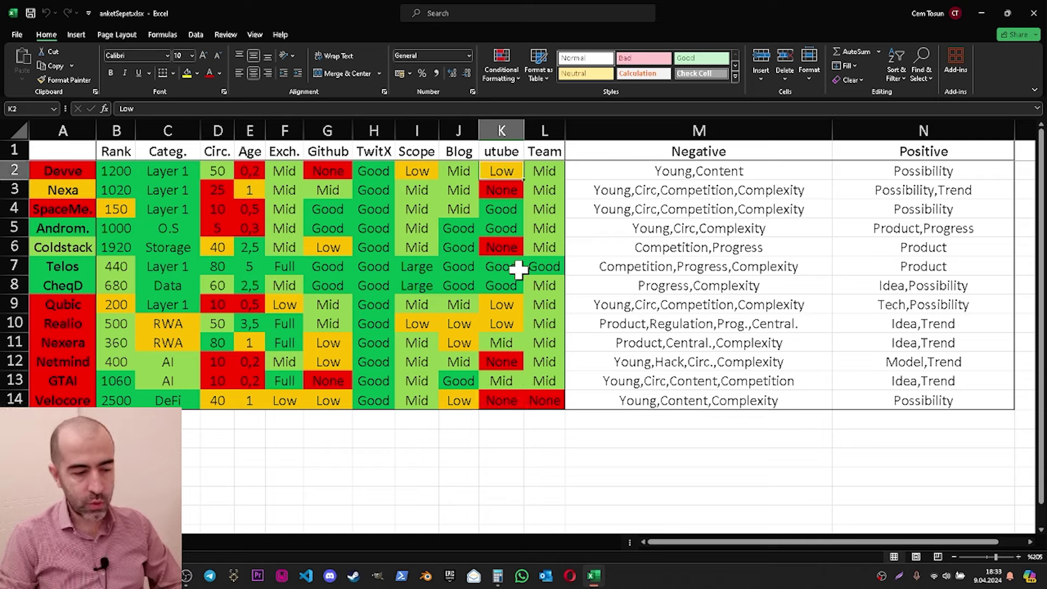
pyautogui.click(505, 303)
pyautogui.click(507, 323)
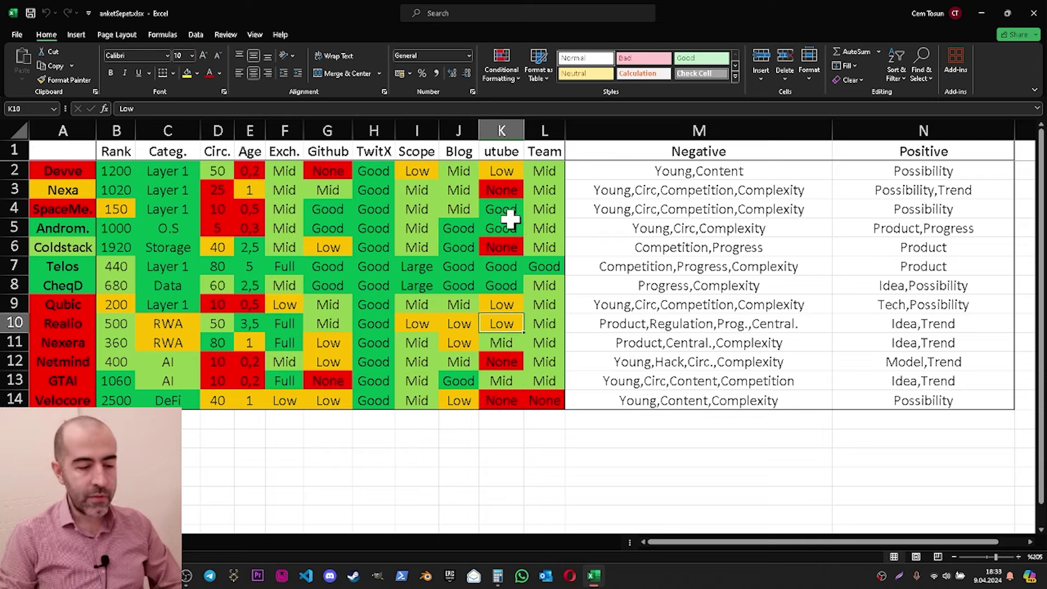
# Review the green utube ratings of SpaceMe., Androm., Telos, CheqD, Nexera and GTAI.
pyautogui.click(509, 209)
pyautogui.click(510, 229)
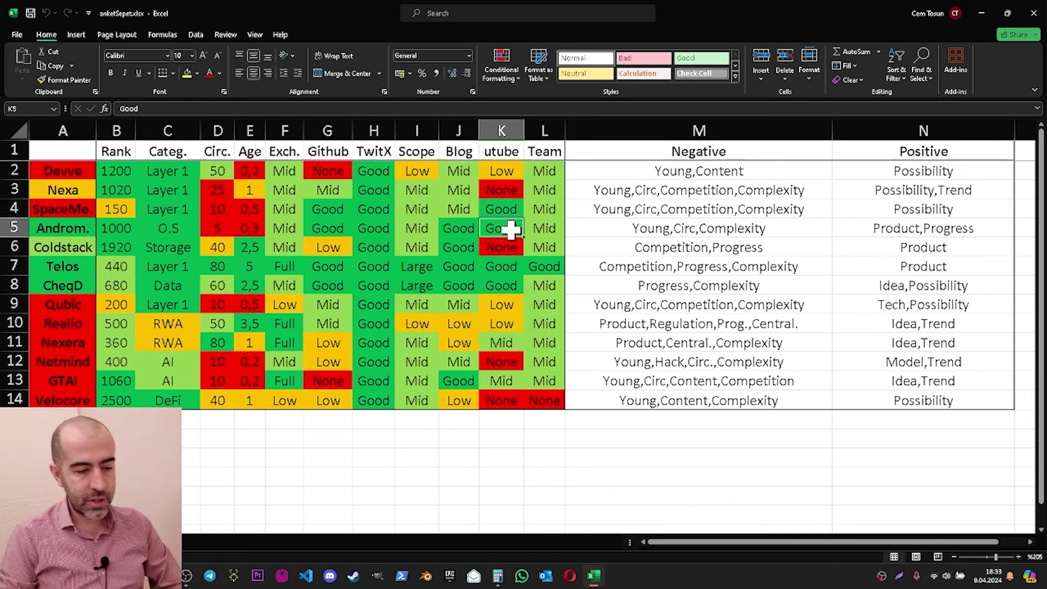
pyautogui.click(507, 266)
pyautogui.click(510, 287)
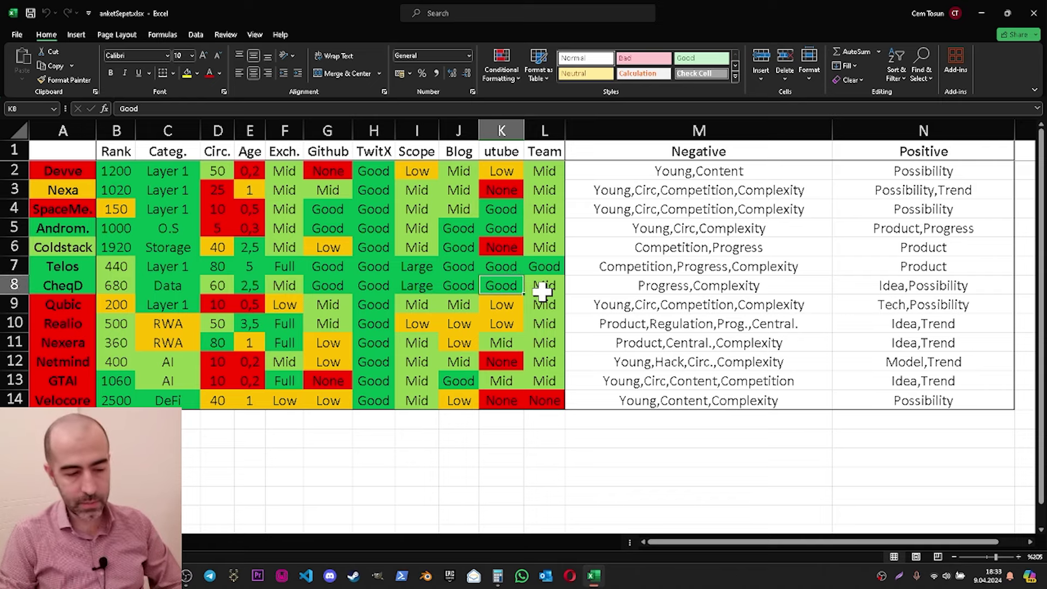
pyautogui.click(502, 344)
pyautogui.click(506, 380)
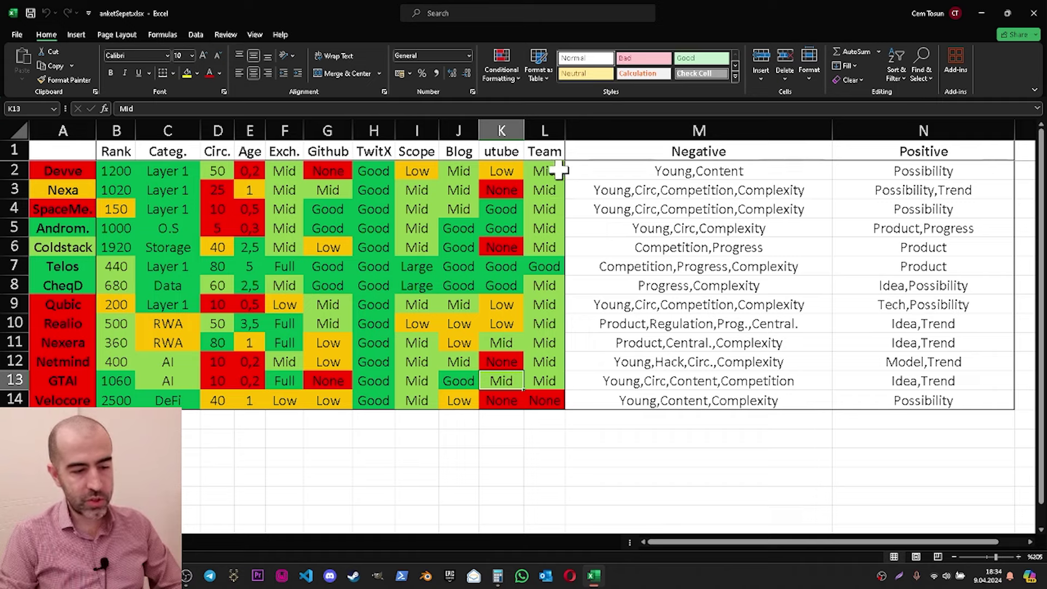
# Review the Team ratings of all projects, singling out Velocore's red-marked and Telos's dark green rating.
pyautogui.moveTo(561, 185); pyautogui.dragTo(551, 320)
pyautogui.click(551, 322)
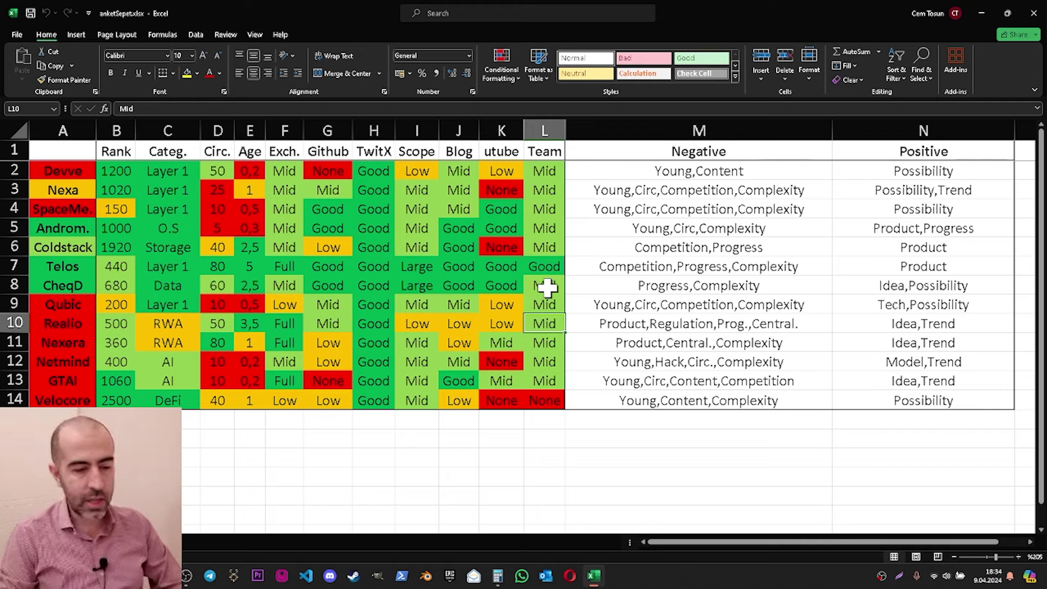
pyautogui.moveTo(544, 169); pyautogui.dragTo(553, 396)
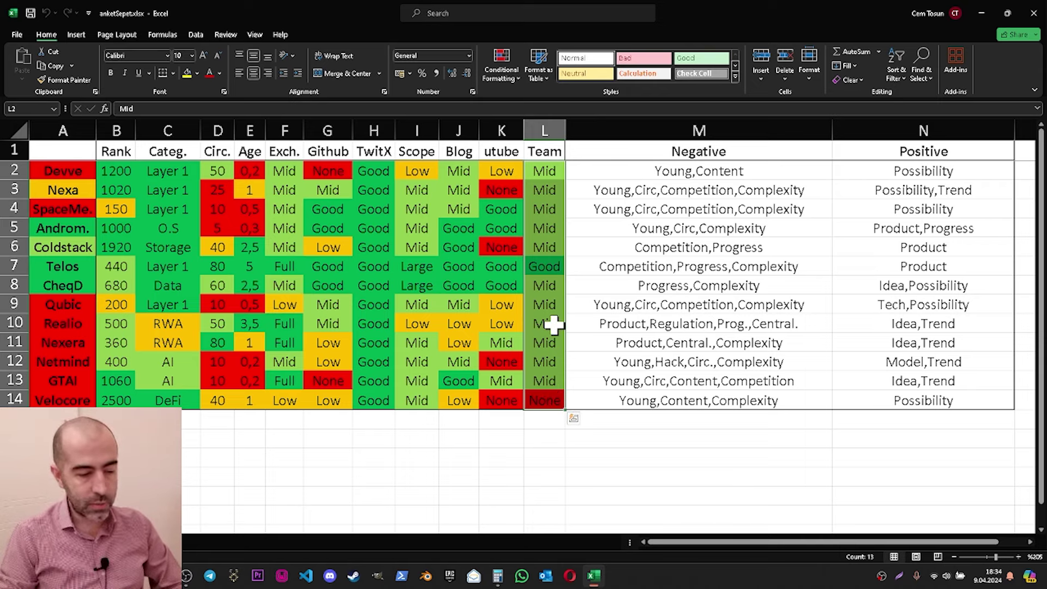
pyautogui.click(545, 398)
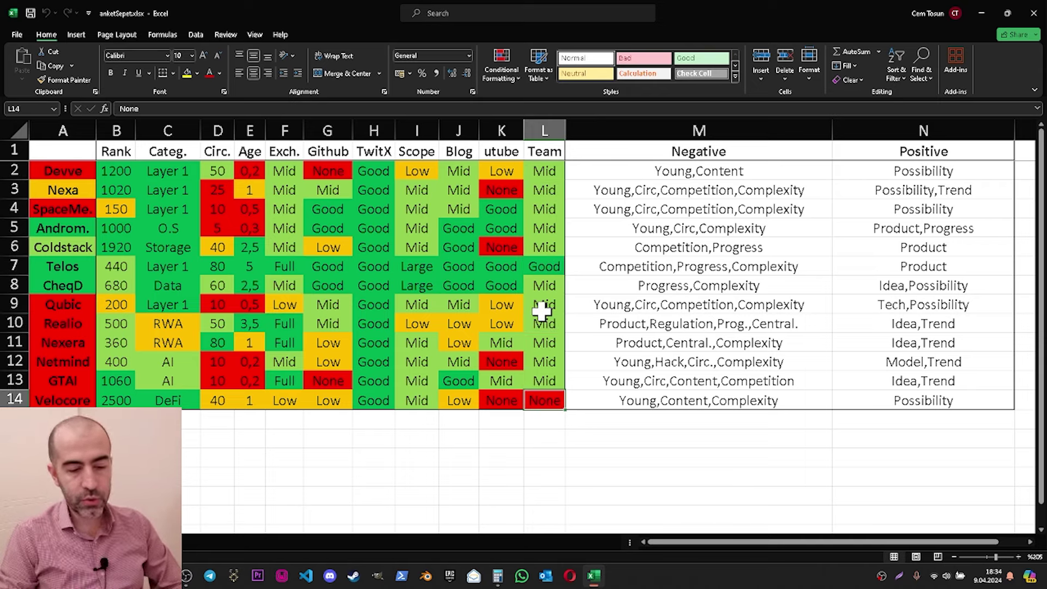
pyautogui.click(546, 267)
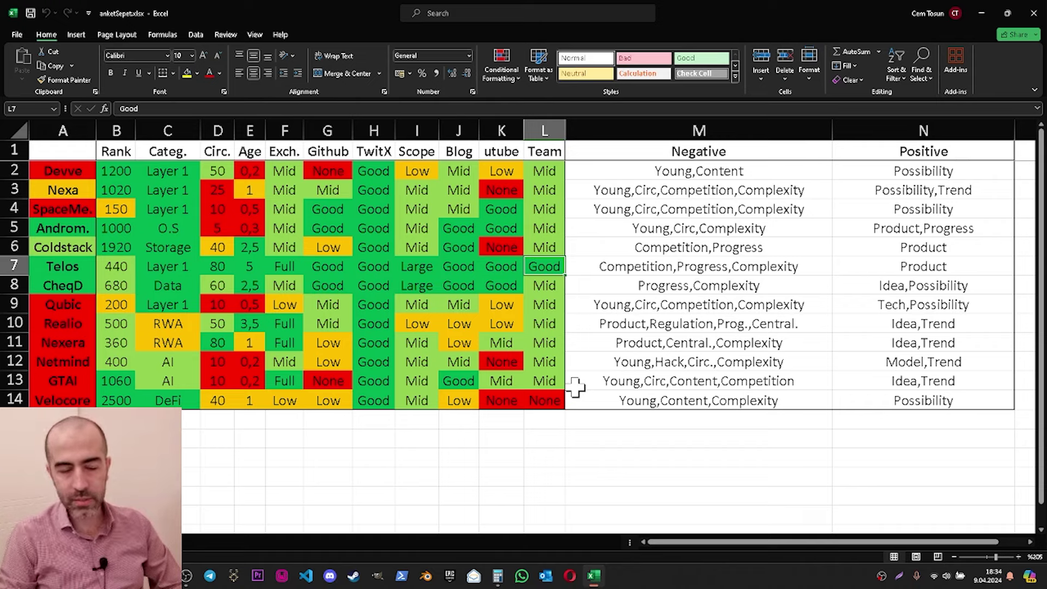
# Look over the rating table from project names through Team, and examine Devve's Negative, Positive and Categ. entries.
pyautogui.moveTo(76, 147); pyautogui.dragTo(537, 397)
pyautogui.click(709, 324)
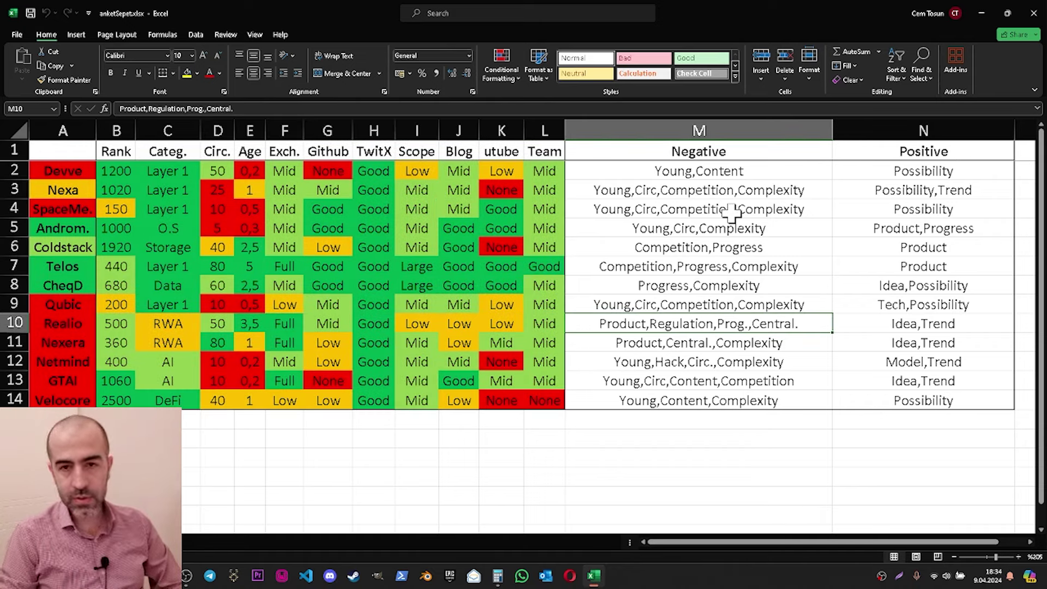
pyautogui.click(704, 174)
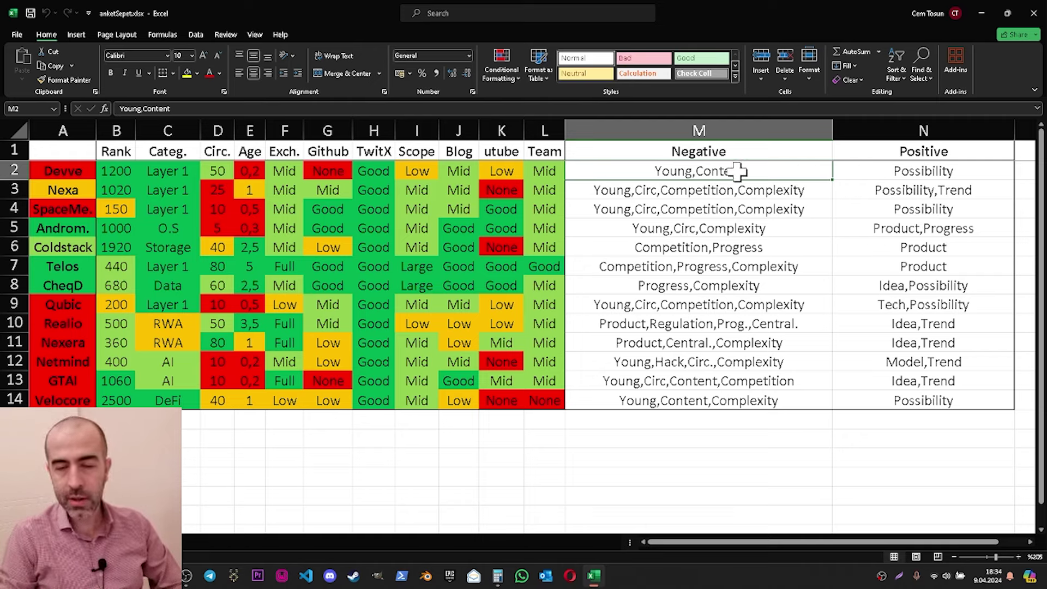
pyautogui.click(932, 170)
pyautogui.click(194, 172)
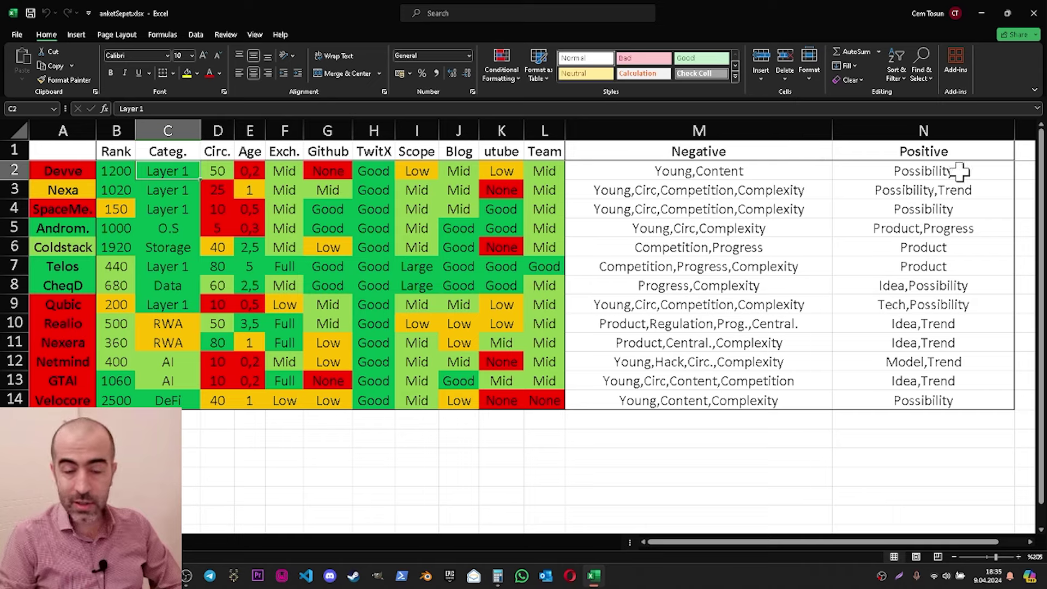
# Examine the Negative and Positive notes of Nexa.
pyautogui.click(797, 190)
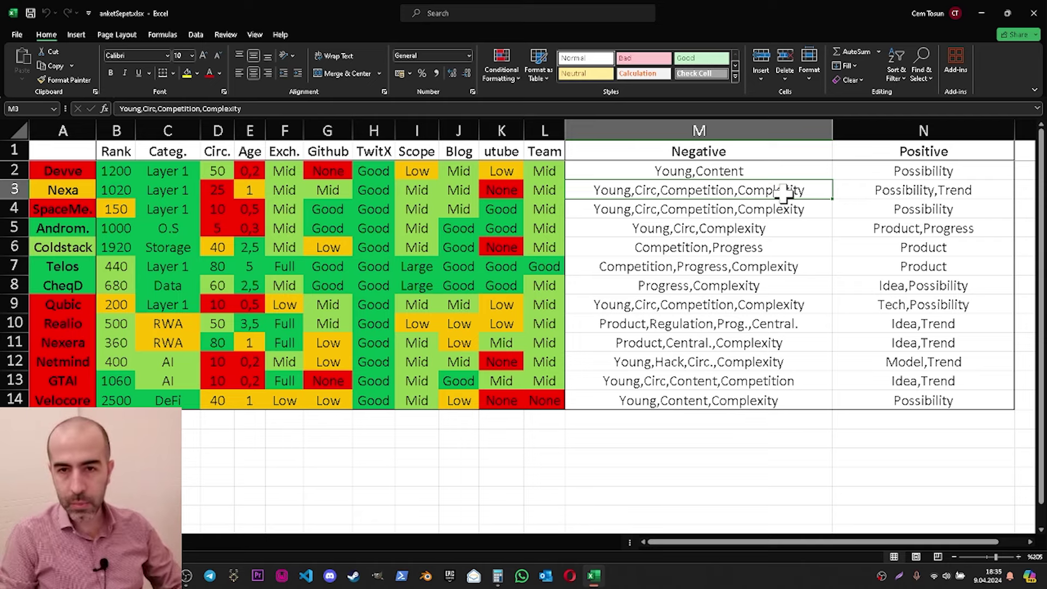
pyautogui.click(922, 194)
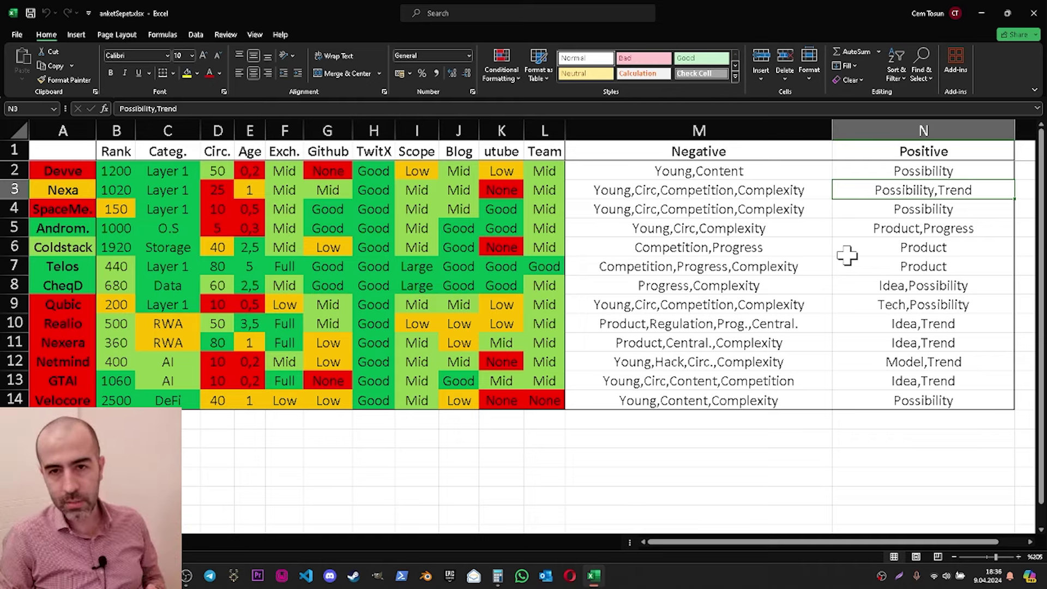
pyautogui.click(70, 189)
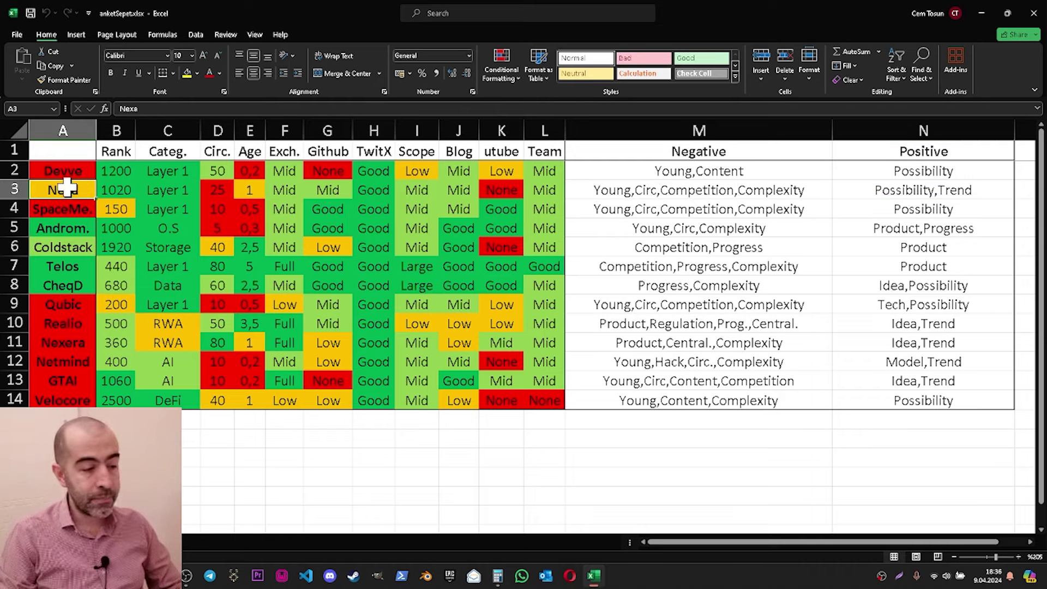
pyautogui.click(909, 192)
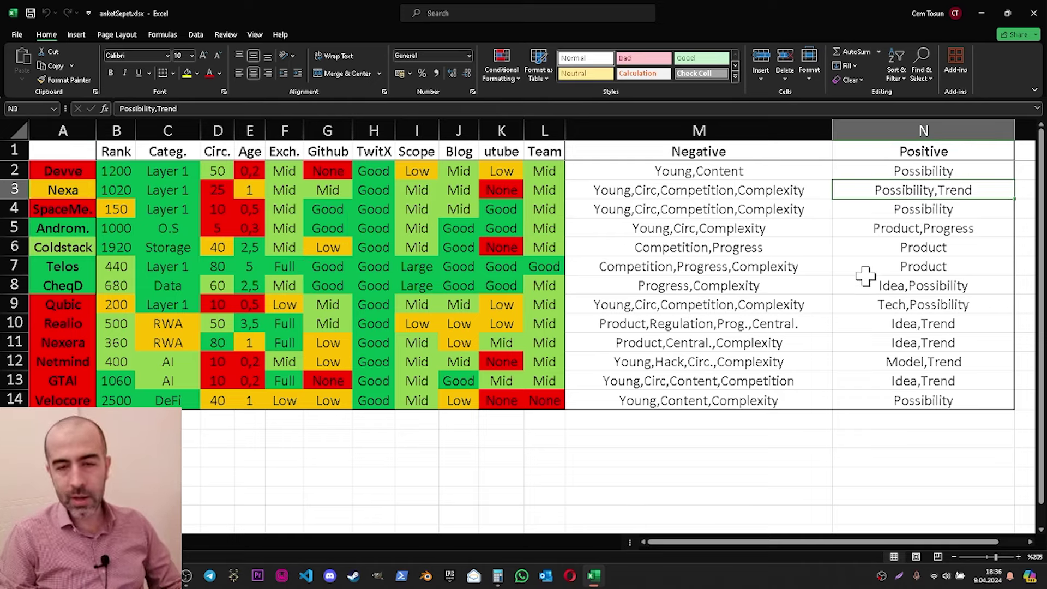
# Read through SpaceMe.'s Negative and Positive notes.
pyautogui.click(784, 209)
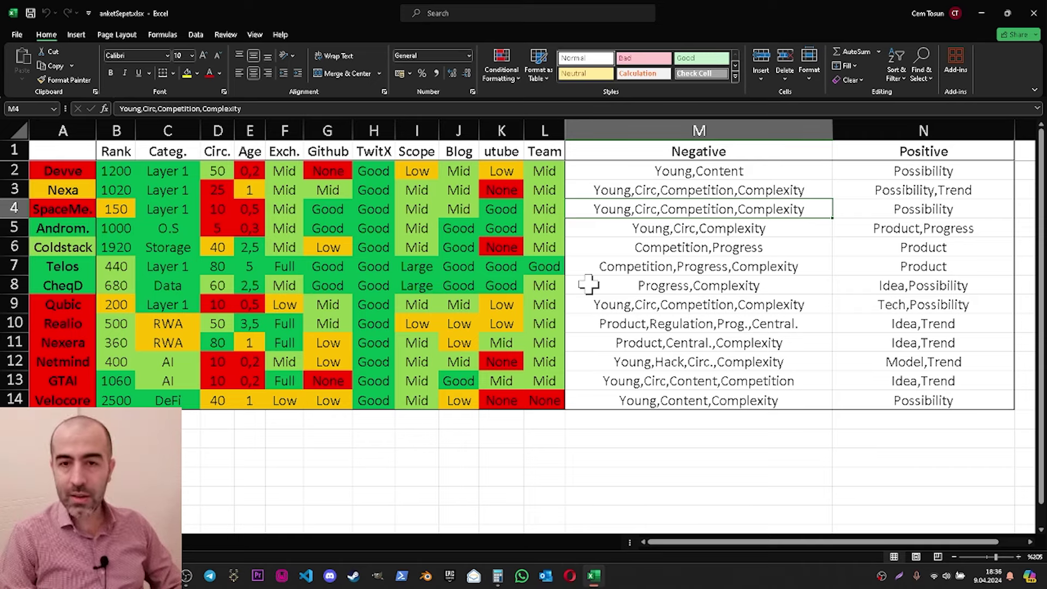
pyautogui.click(82, 210)
pyautogui.click(636, 211)
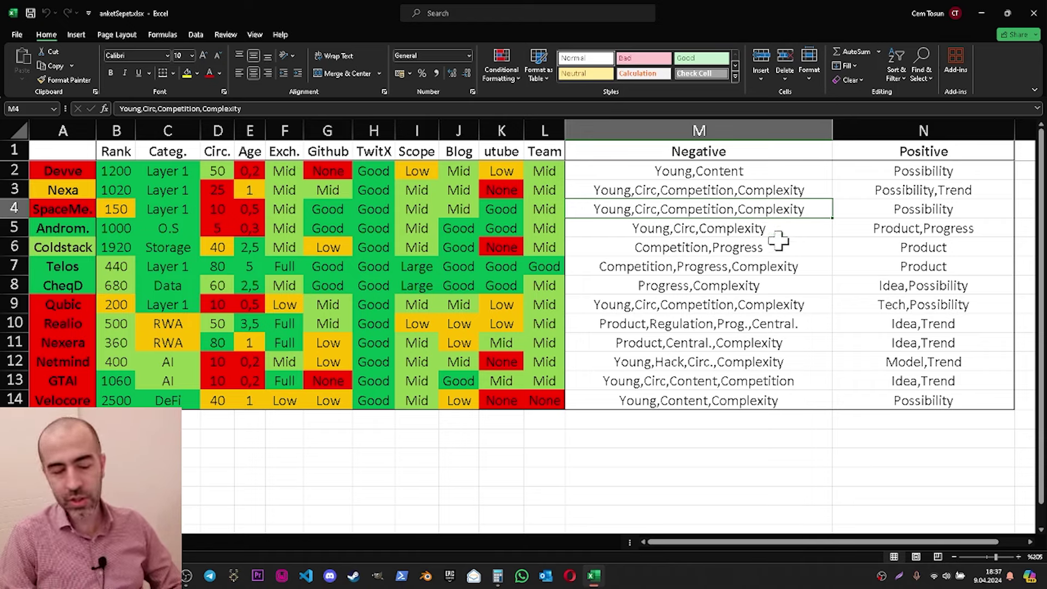
pyautogui.click(931, 216)
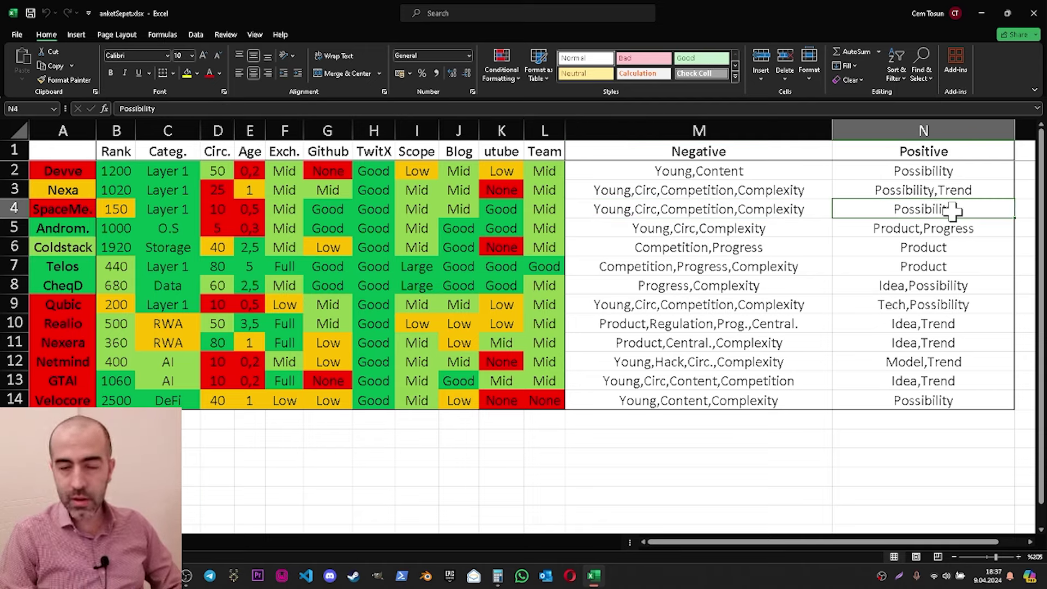
# Compare the Negative and Positive notes of Androm., Coldstack and Telos.
pyautogui.click(770, 231)
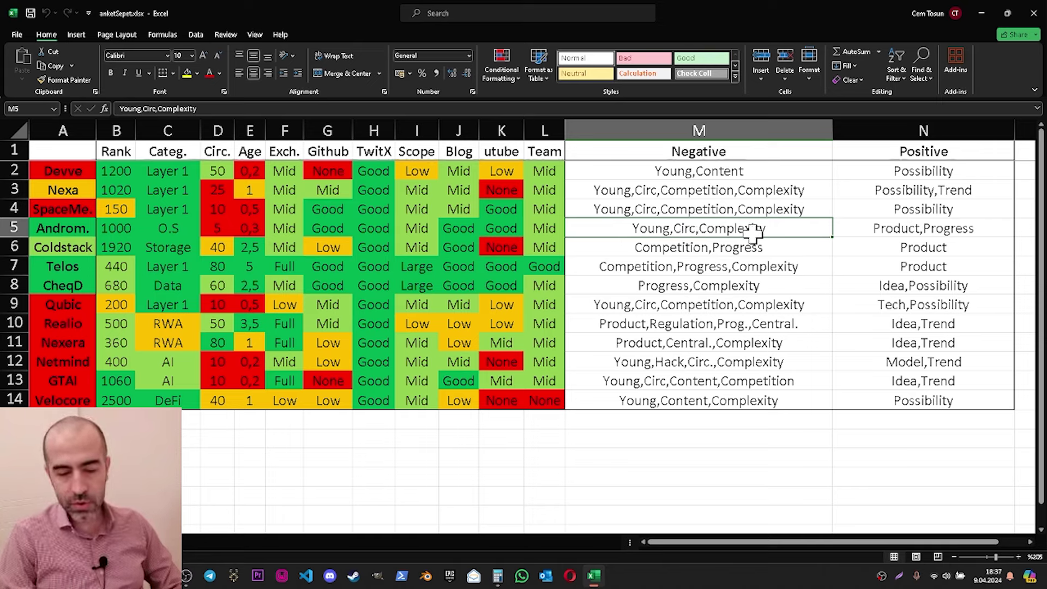
pyautogui.click(898, 231)
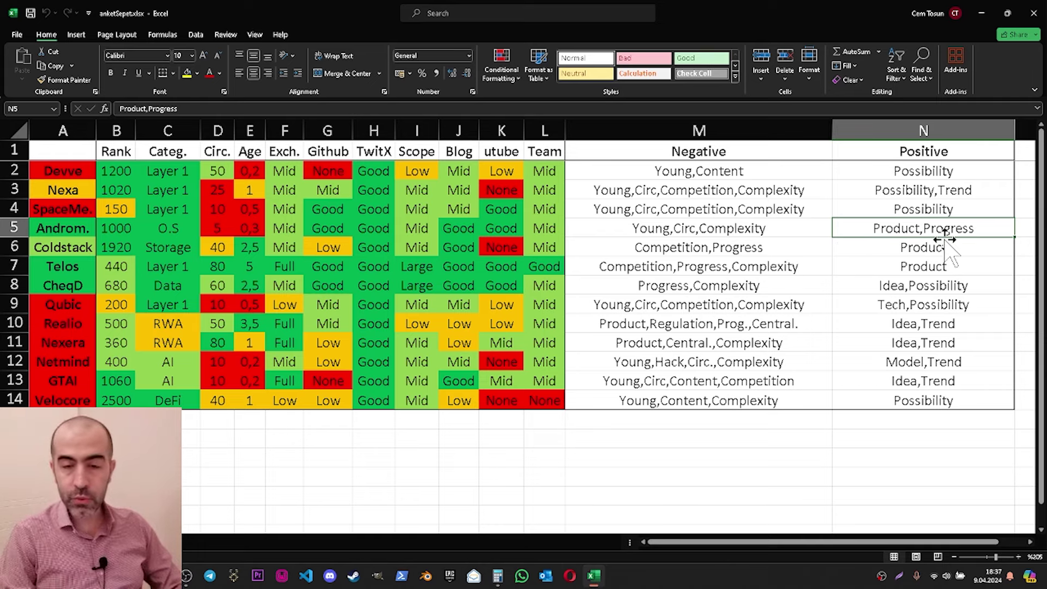
pyautogui.click(783, 245)
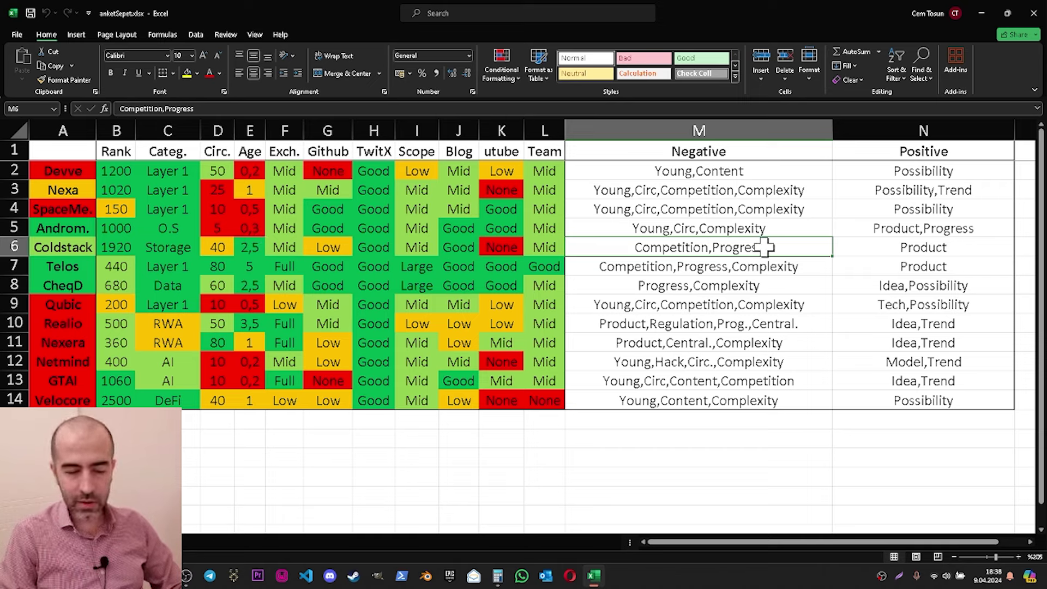
pyautogui.click(914, 250)
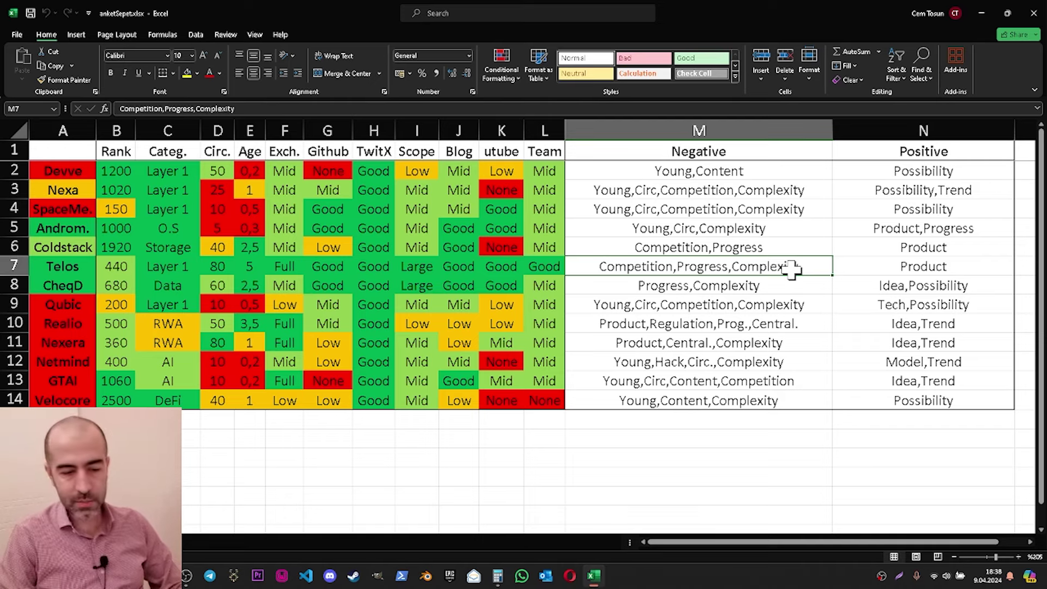
pyautogui.click(883, 267)
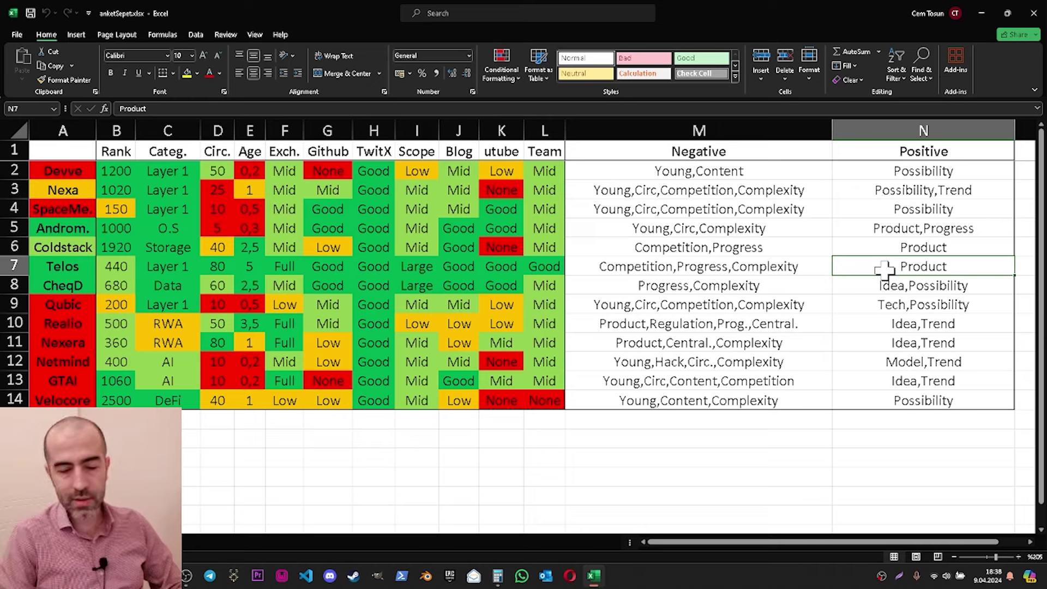
# Check CheqD's Negative and Positive notes against its category.
pyautogui.click(775, 284)
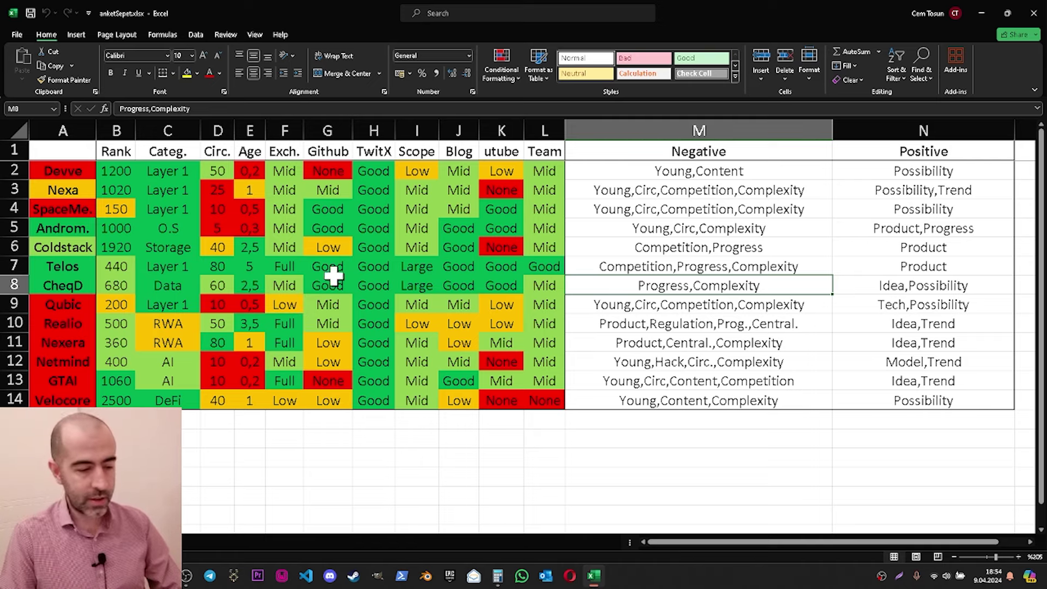
pyautogui.click(180, 284)
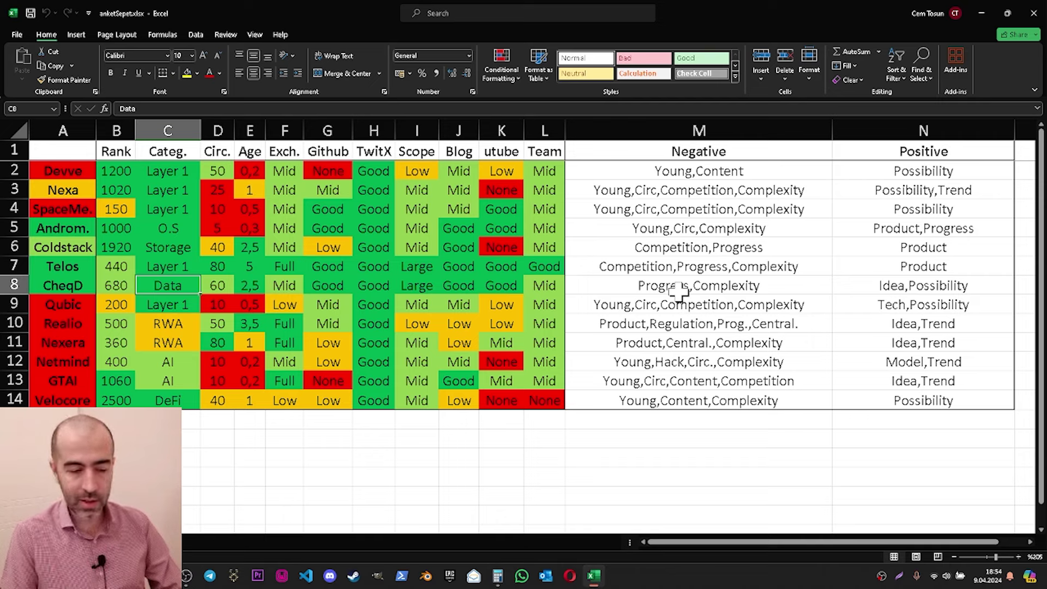
pyautogui.click(720, 288)
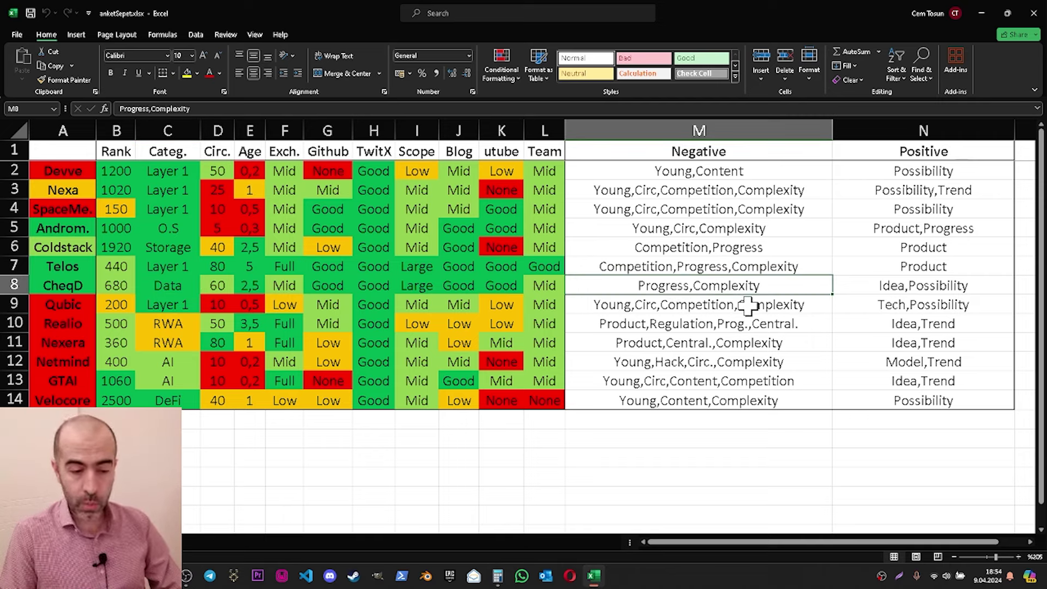
pyautogui.click(899, 284)
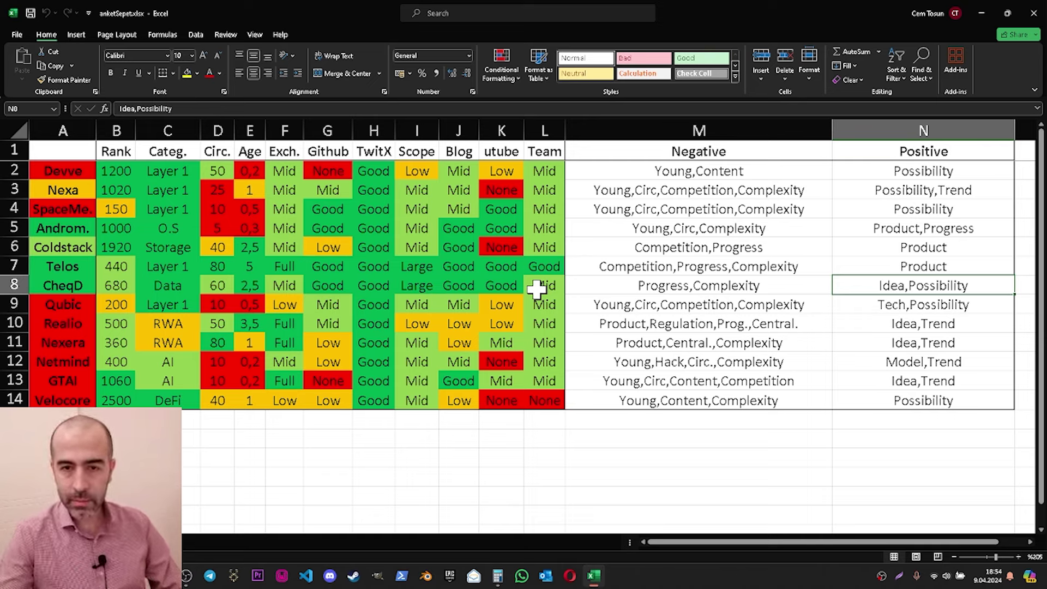
# Check Qubic's Negative and Positive notes against its category.
pyautogui.click(708, 304)
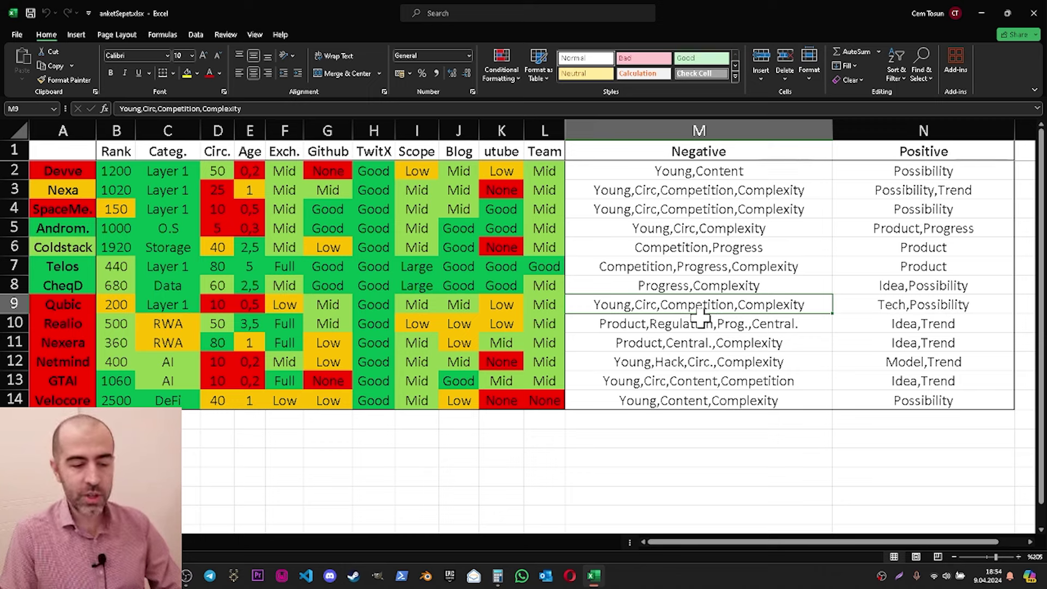
pyautogui.click(190, 310)
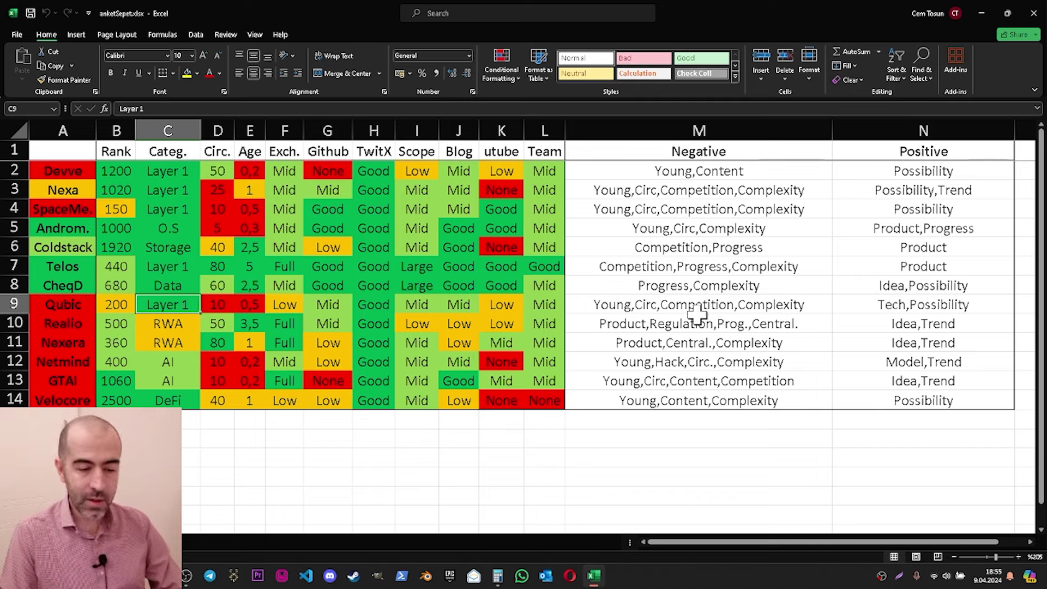
pyautogui.click(762, 306)
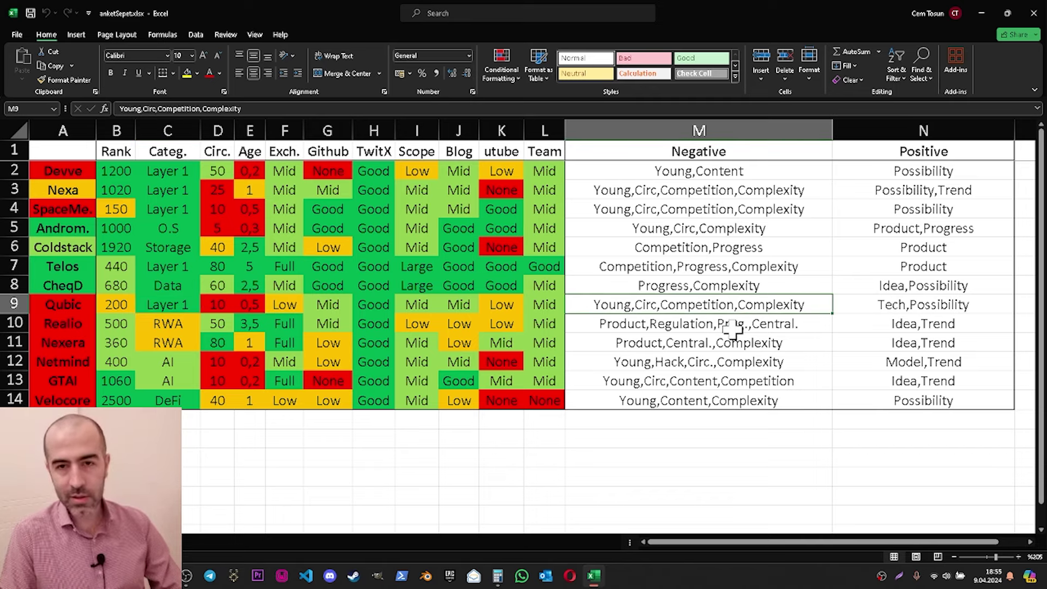
pyautogui.click(887, 305)
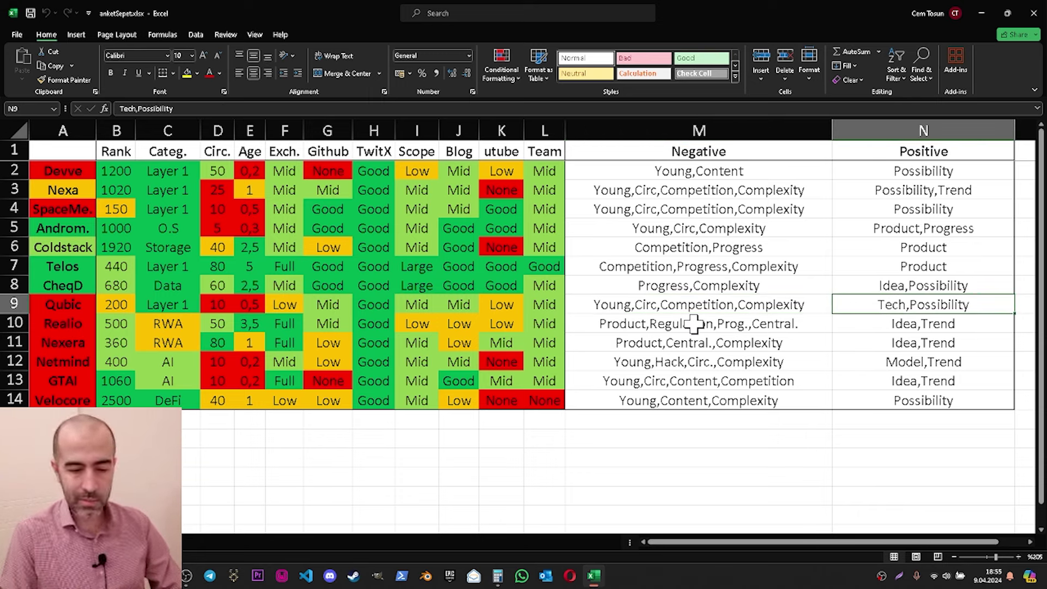
pyautogui.click(184, 304)
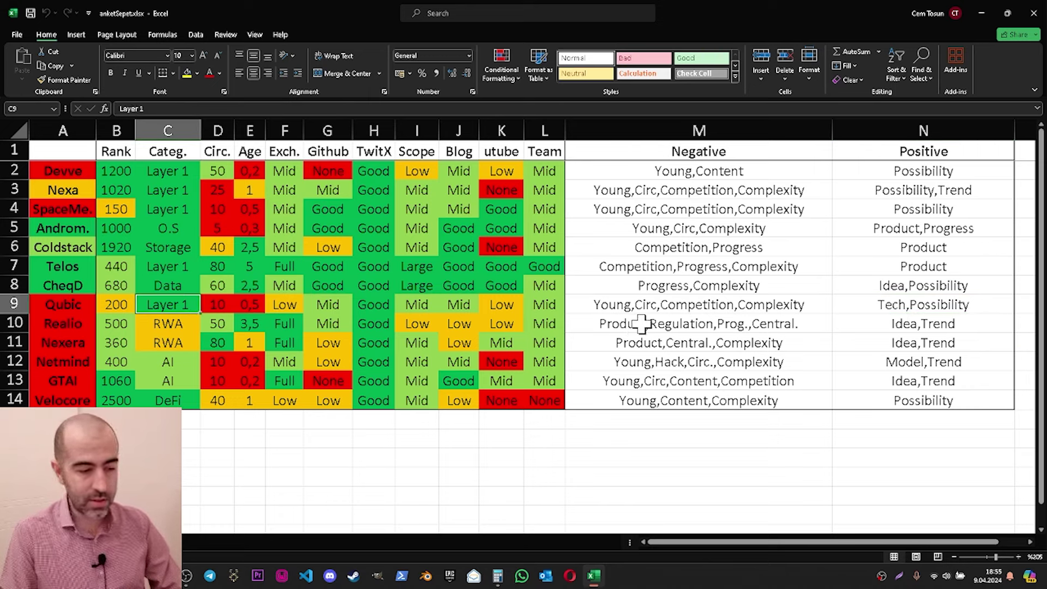
# Compare the Negative and Positive notes of the two RWA projects, Realio and Nexera.
pyautogui.click(660, 326)
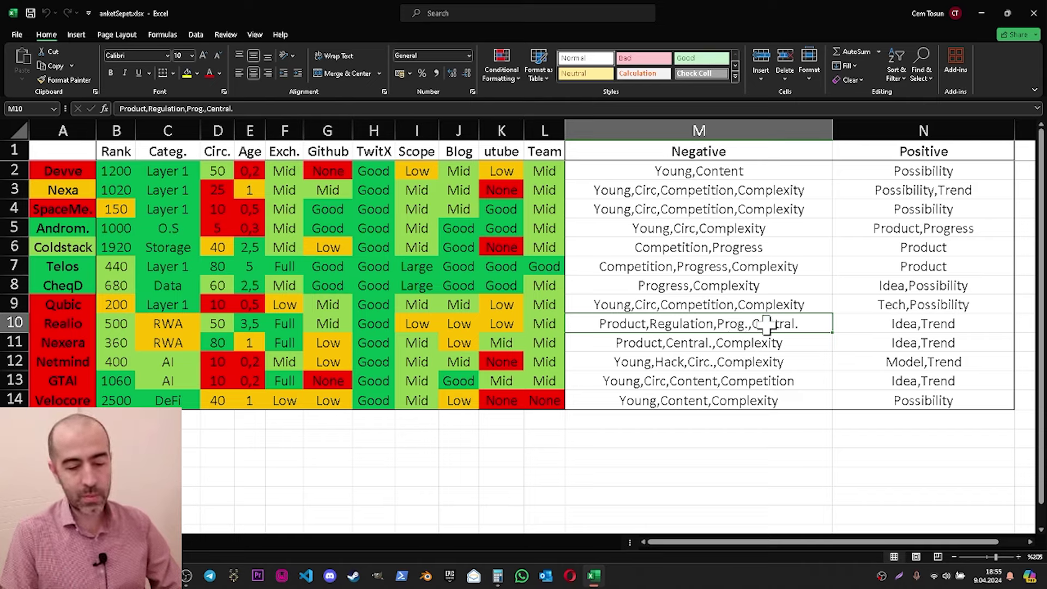
pyautogui.click(895, 325)
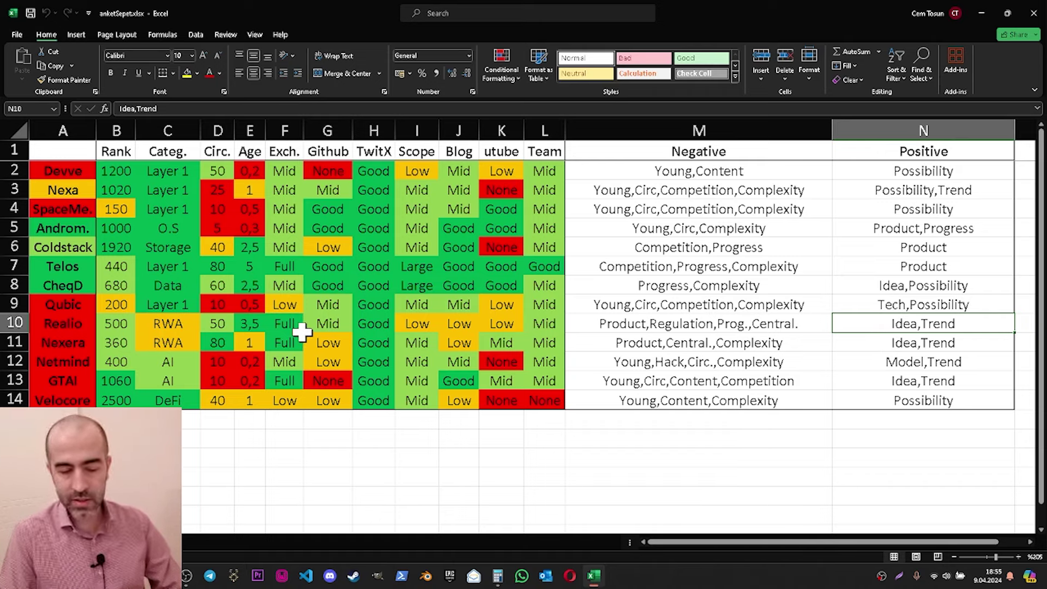
pyautogui.click(794, 342)
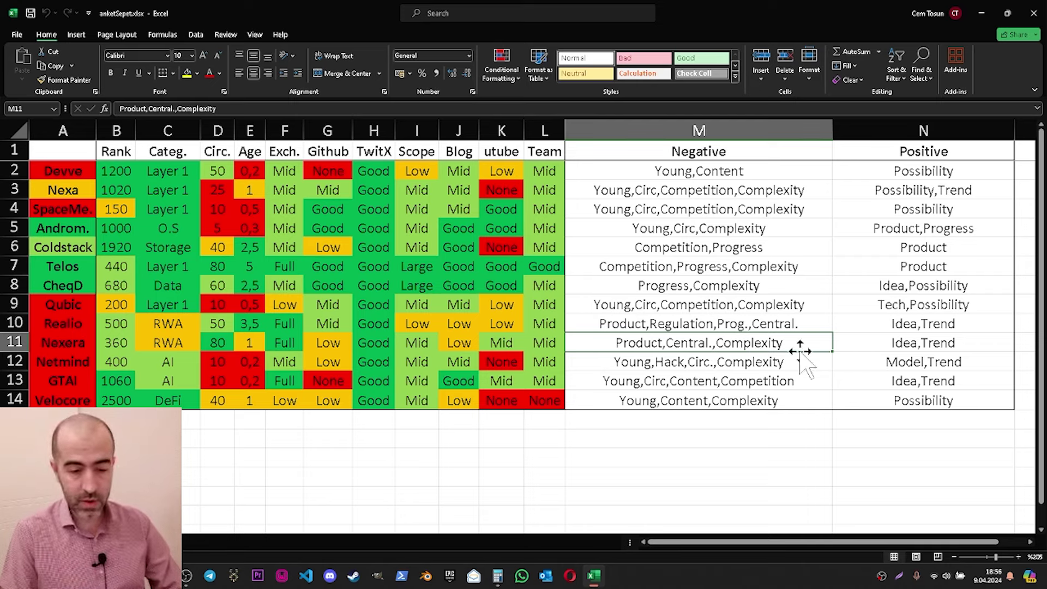
pyautogui.click(908, 343)
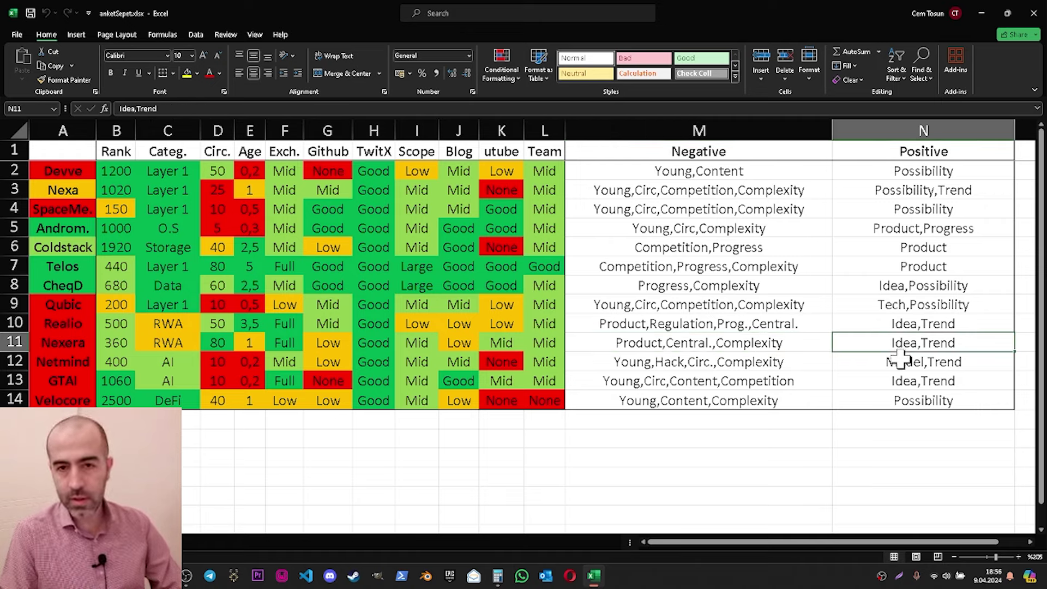
# Examine Netmind's Negative and Positive notes and GTAI's Negative notes.
pyautogui.click(795, 362)
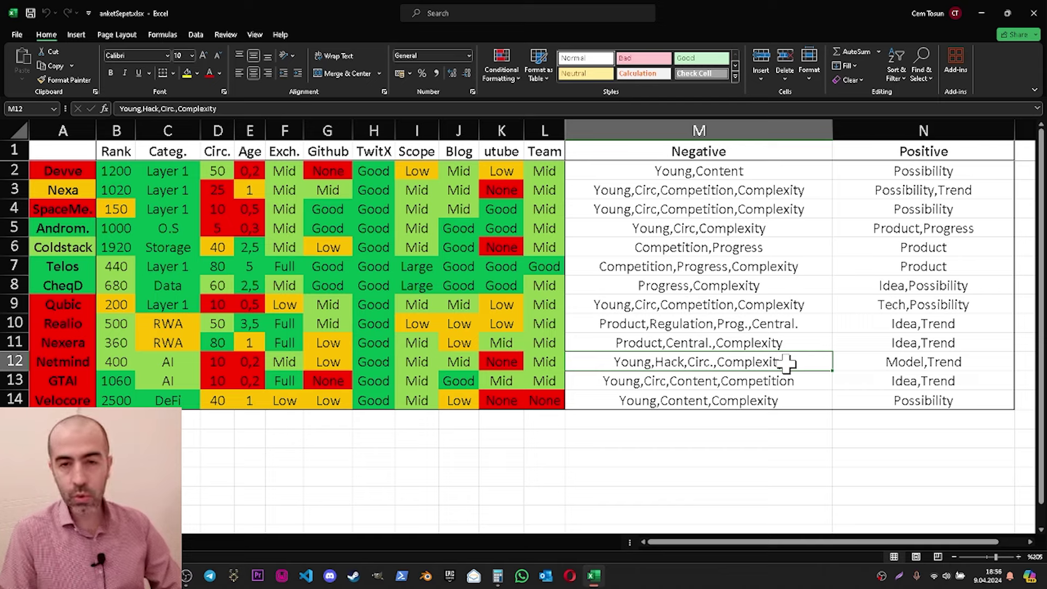
pyautogui.click(887, 362)
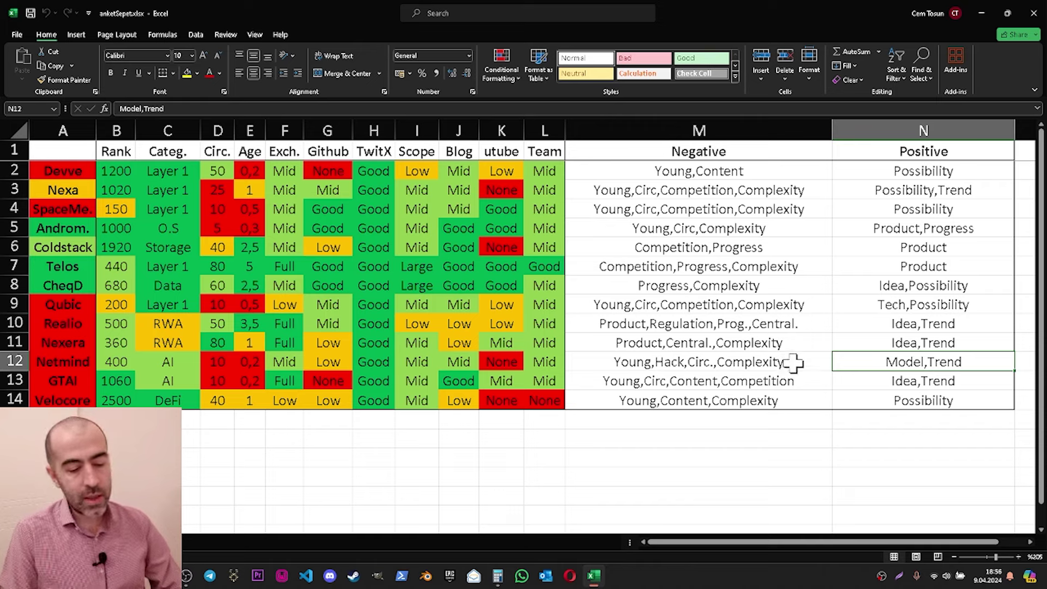
pyautogui.click(793, 379)
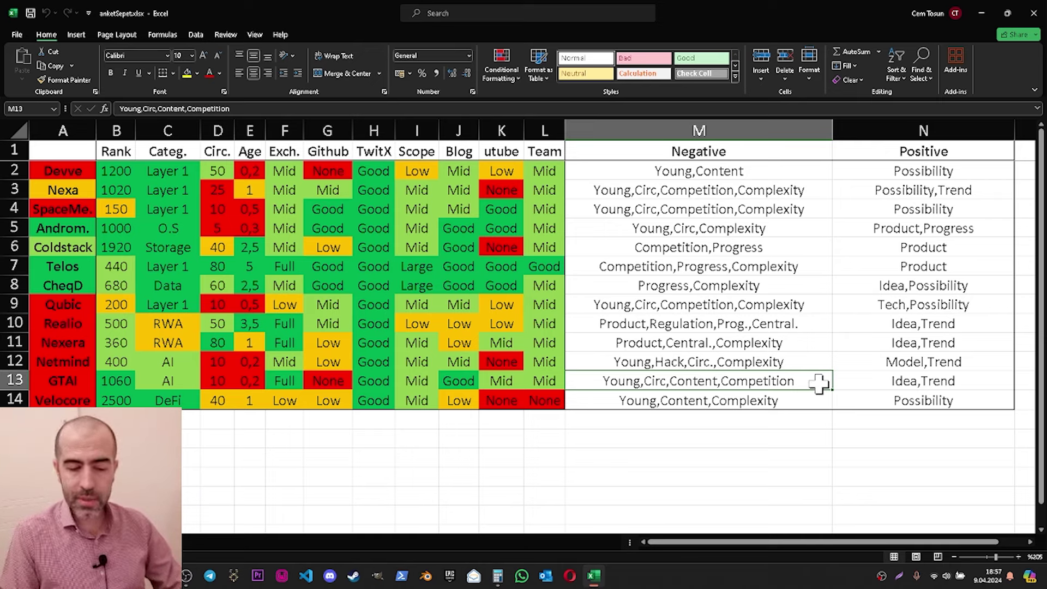
# Check GTAI's Positive notes and Velocore's Negative and Positive notes.
pyautogui.click(905, 387)
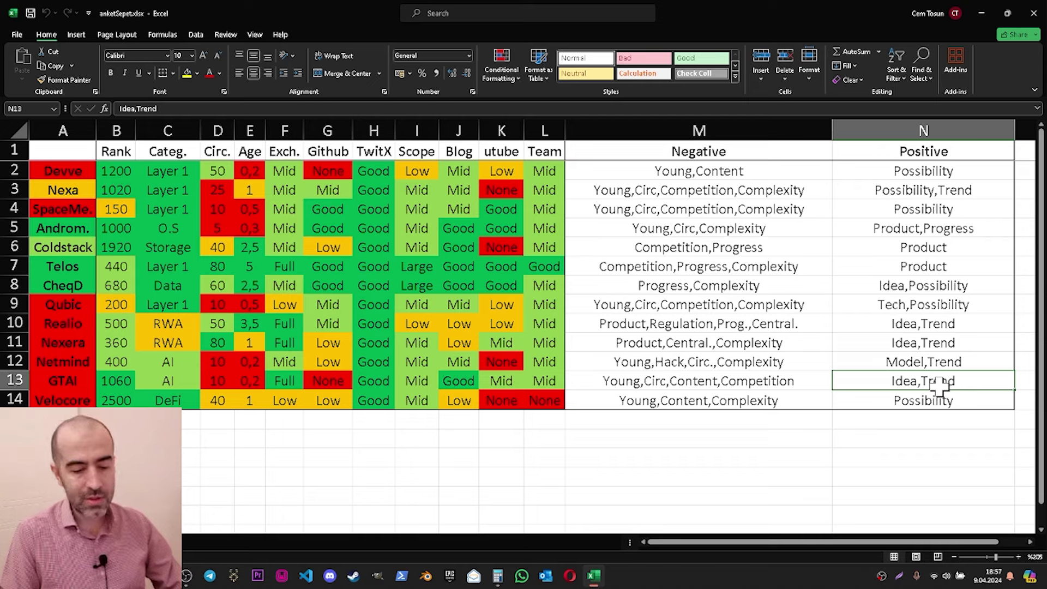
pyautogui.click(794, 400)
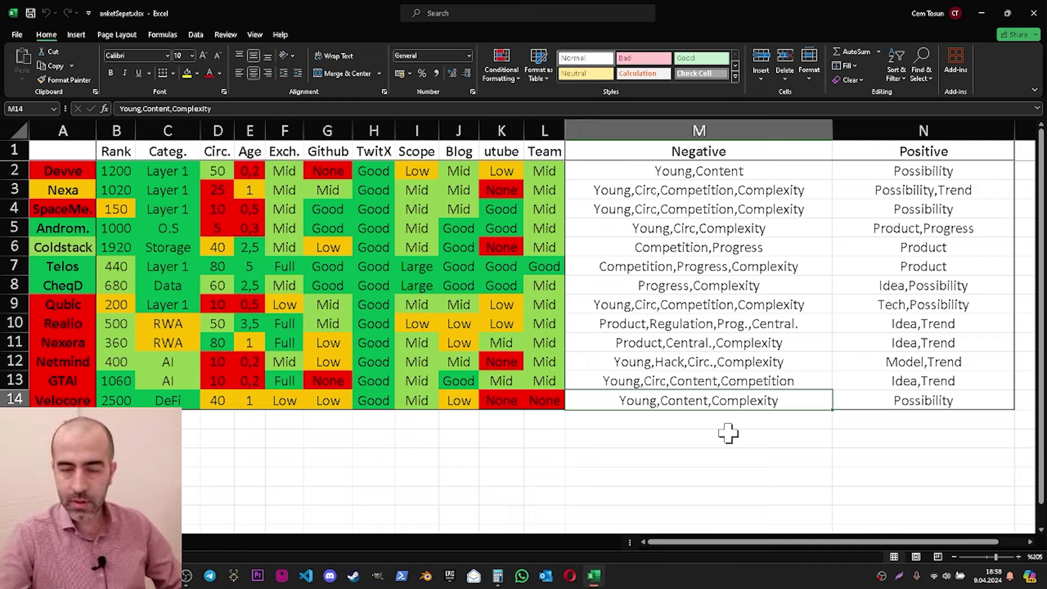
pyautogui.click(921, 401)
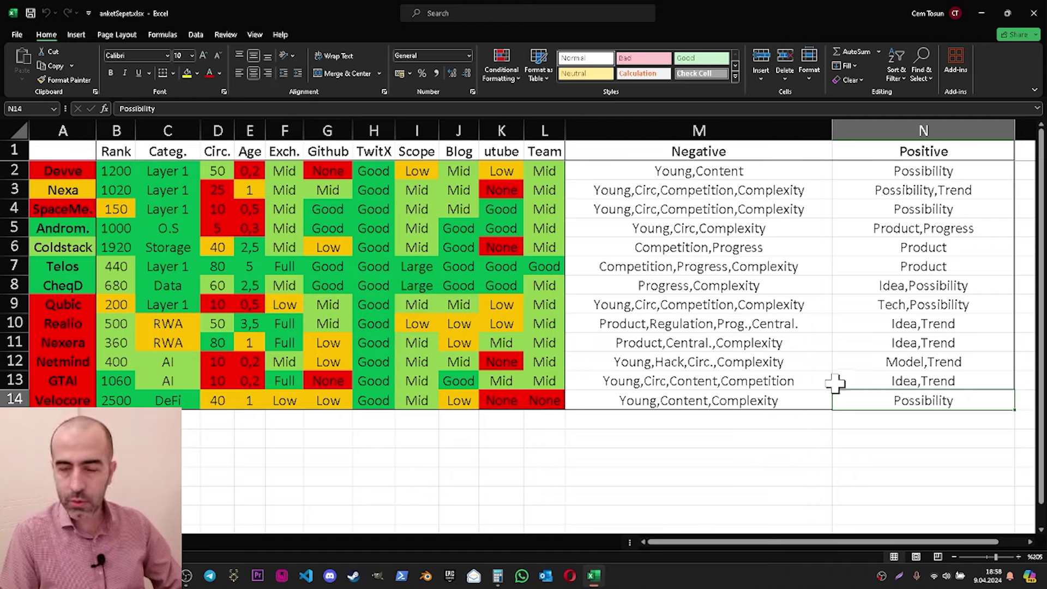
# Look over the Negative and Positive notes of all projects together, along with the full table from Devve to Velocore.
pyautogui.moveTo(927, 401); pyautogui.dragTo(703, 174)
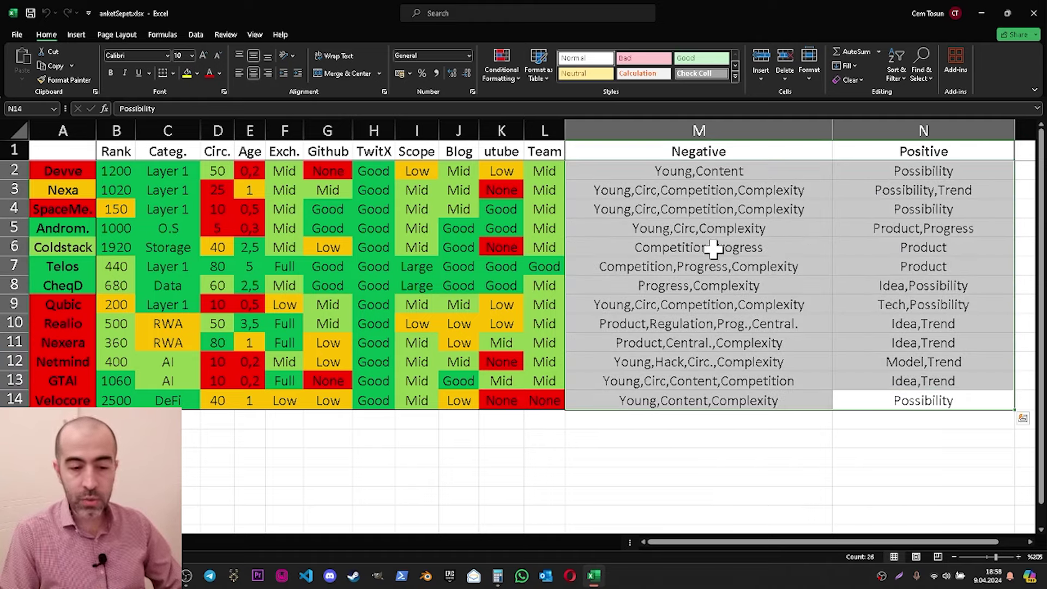
pyautogui.click(777, 273)
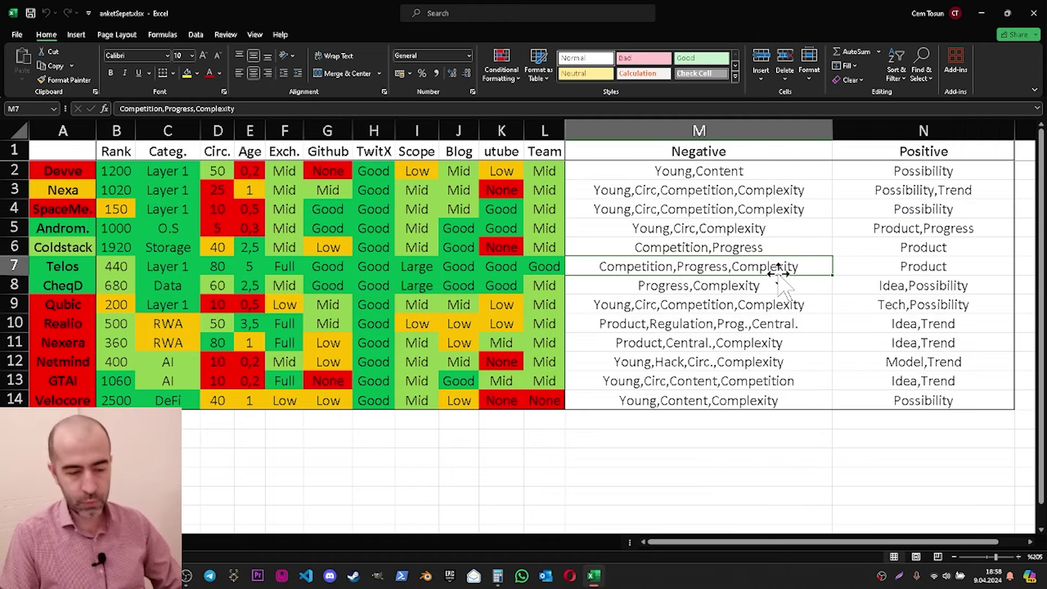
pyautogui.moveTo(85, 172); pyautogui.dragTo(876, 392)
pyautogui.click(793, 457)
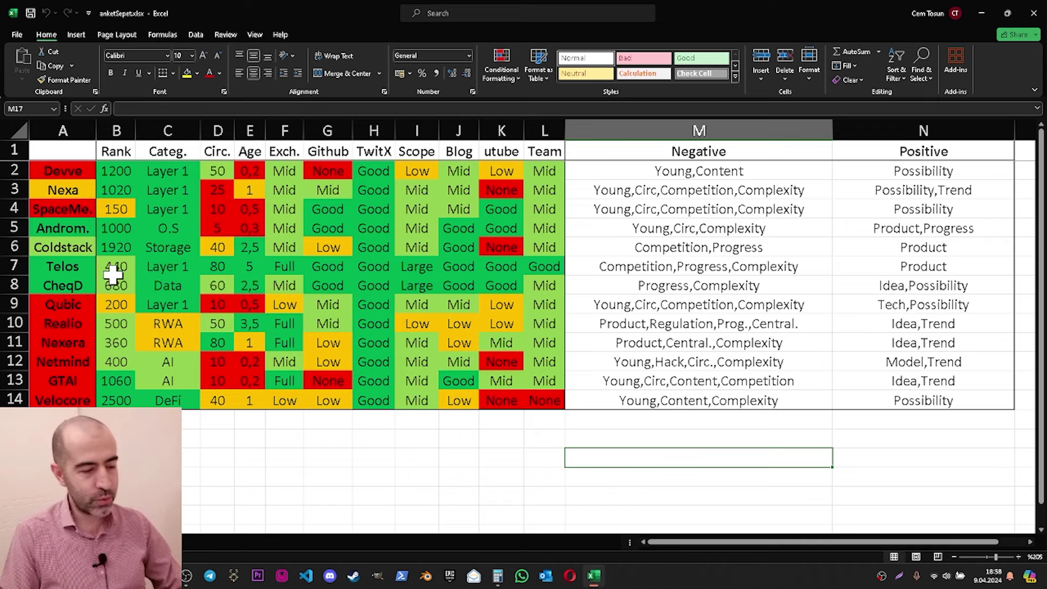
# Review the ratings of Telos and CheqD across the row from Rank to Team.
pyautogui.moveTo(117, 269); pyautogui.dragTo(545, 271)
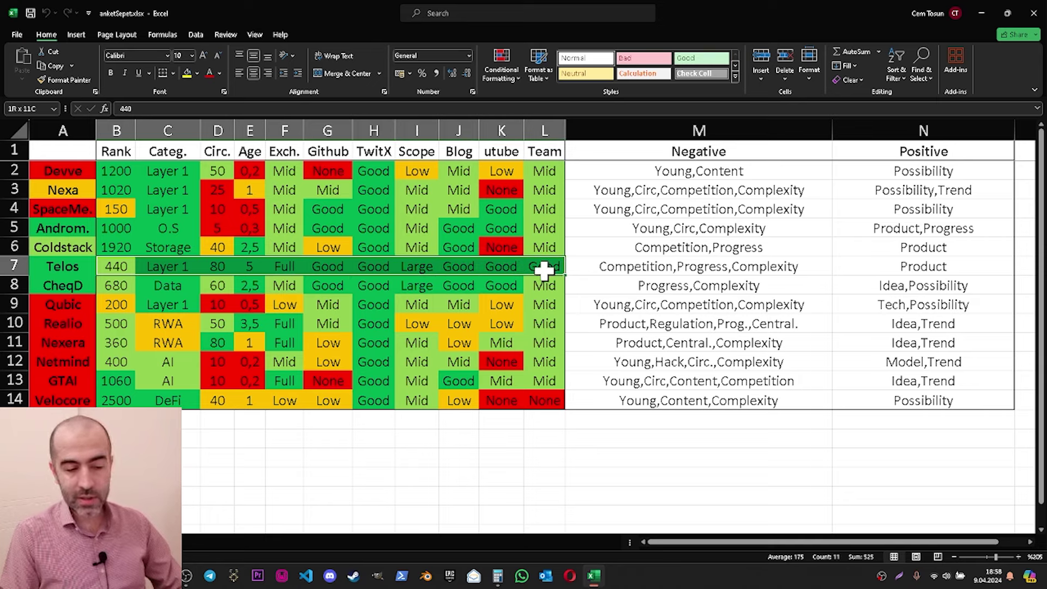
pyautogui.click(428, 301)
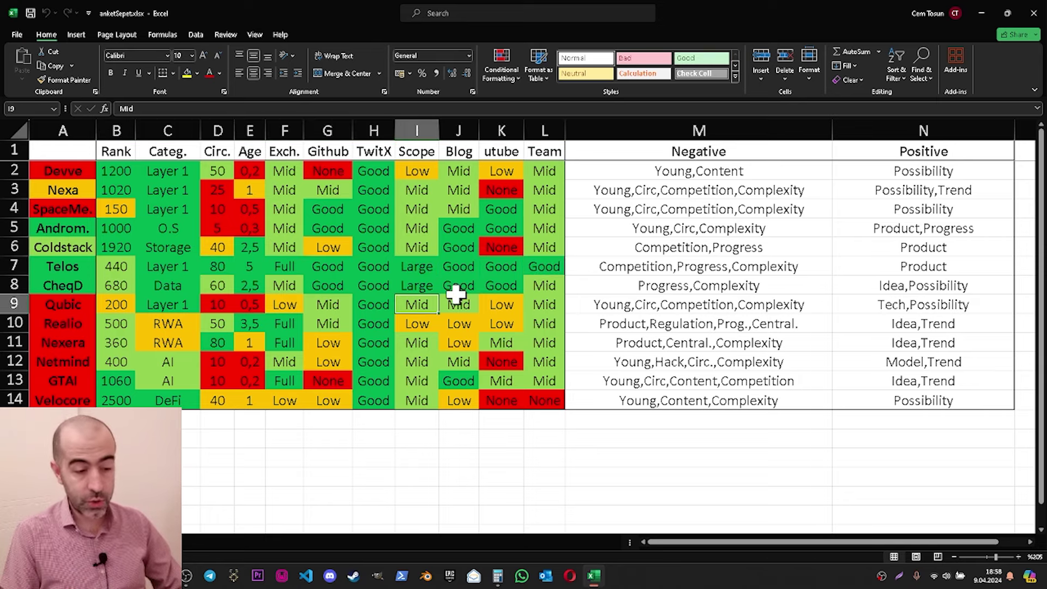
pyautogui.click(81, 268)
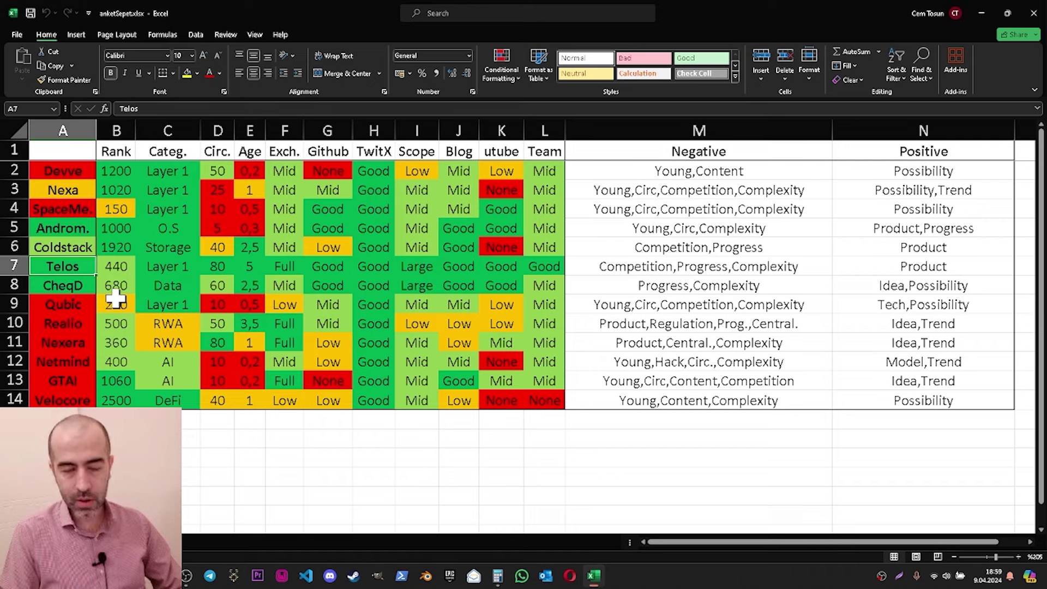
pyautogui.click(81, 291)
pyautogui.moveTo(132, 291); pyautogui.dragTo(543, 285)
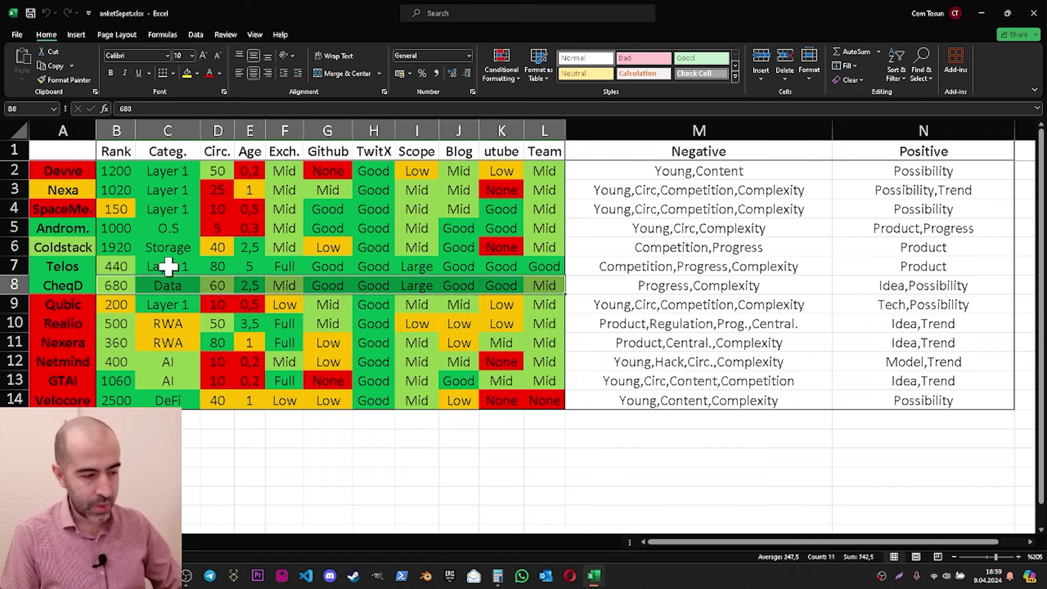
# Review the Rank to Team ratings of Androm. and Coldstack, and examine the green-named projects from Androm. to CheqD as a group.
pyautogui.moveTo(109, 227); pyautogui.dragTo(545, 227)
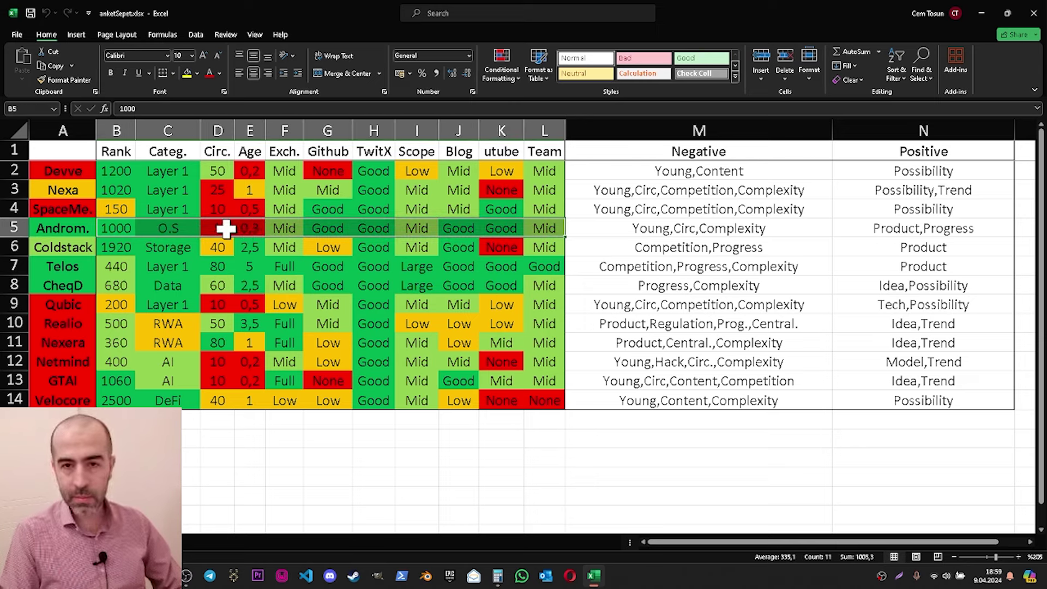
pyautogui.click(117, 228)
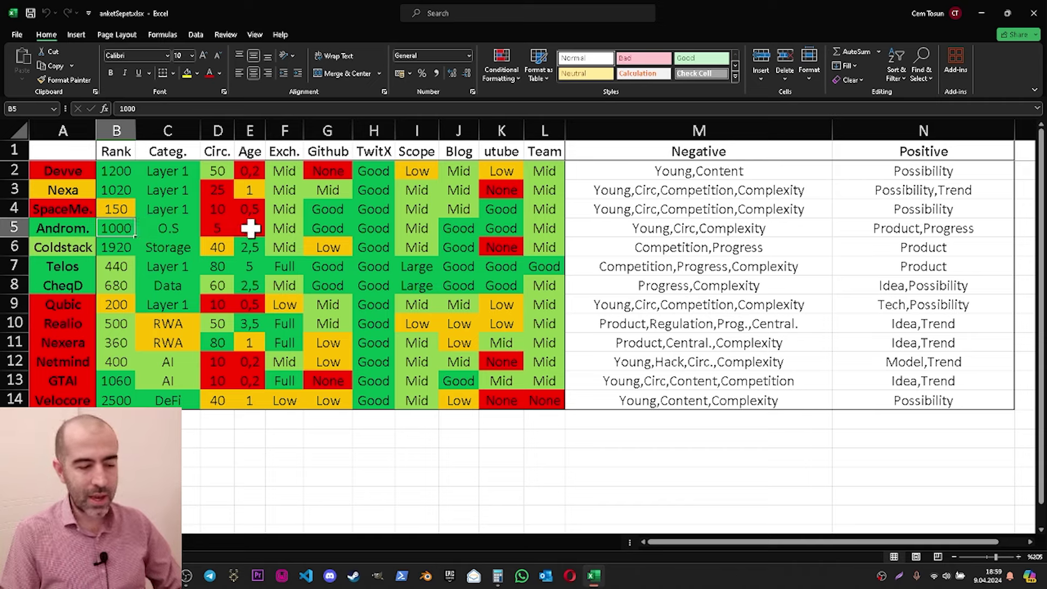
pyautogui.click(81, 247)
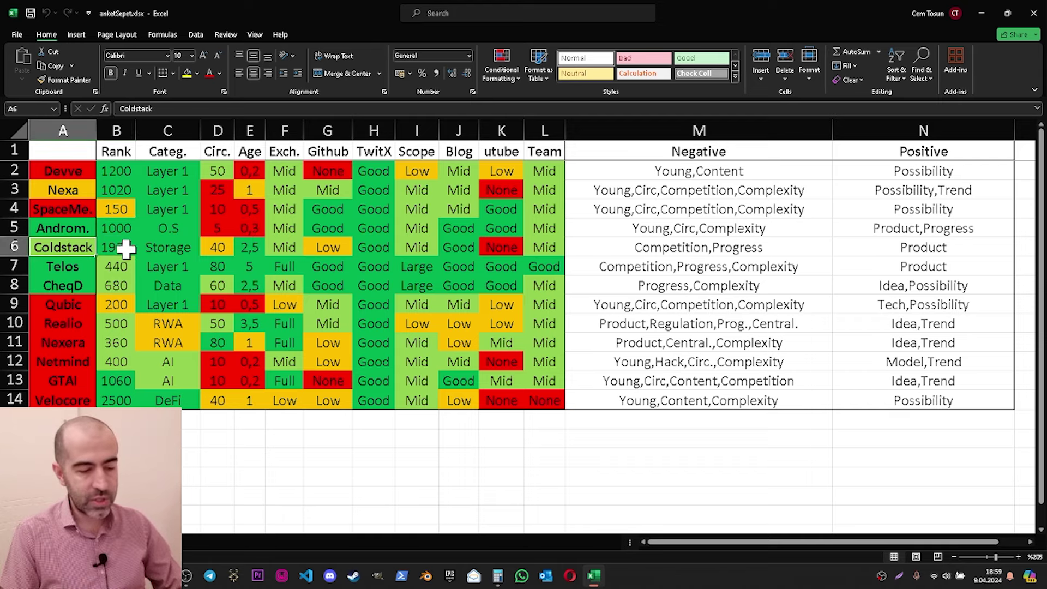
pyautogui.moveTo(126, 246); pyautogui.dragTo(542, 247)
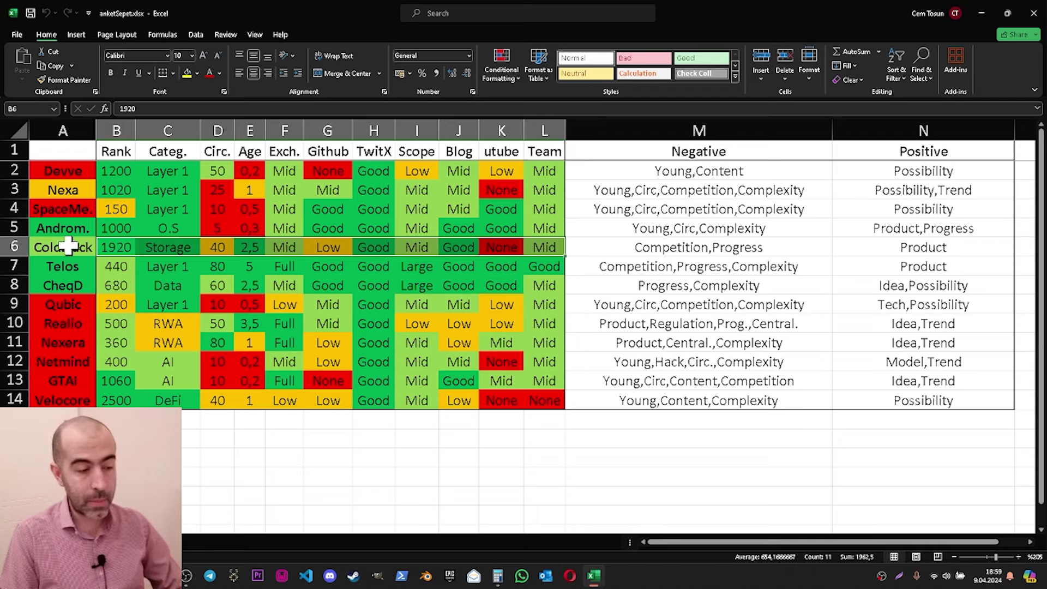
pyautogui.moveTo(82, 227); pyautogui.dragTo(86, 289)
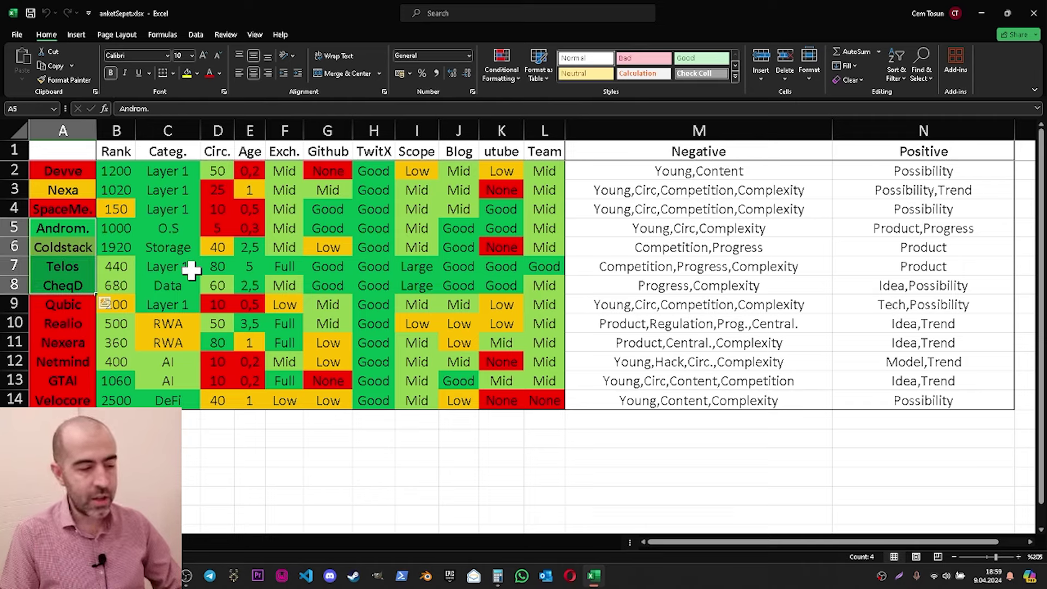
pyautogui.click(165, 264)
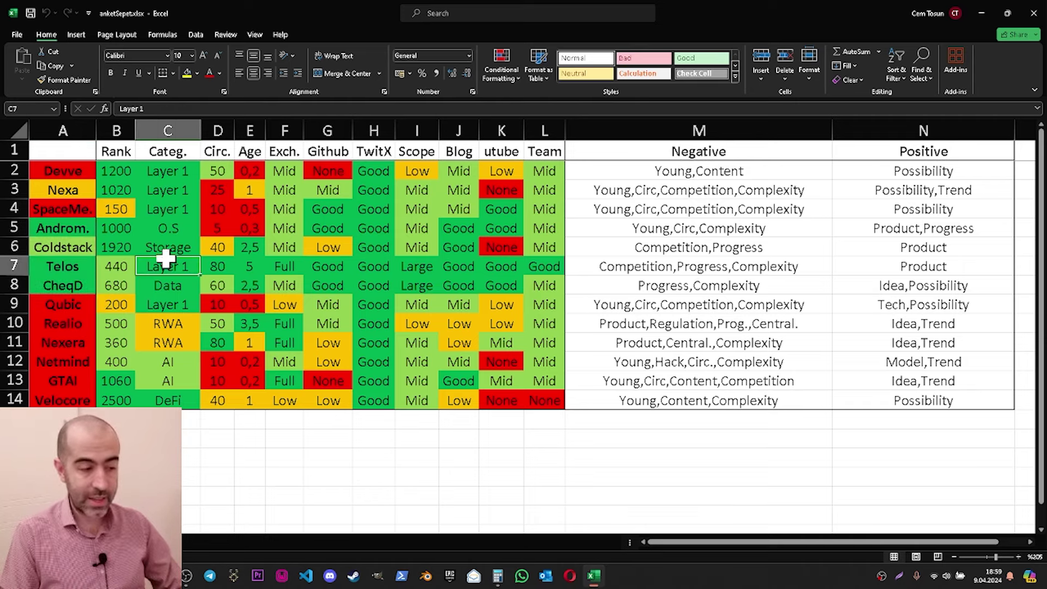
# Review Nexa's ratings from Rank to Team against its yellow name colour.
pyautogui.click(70, 190)
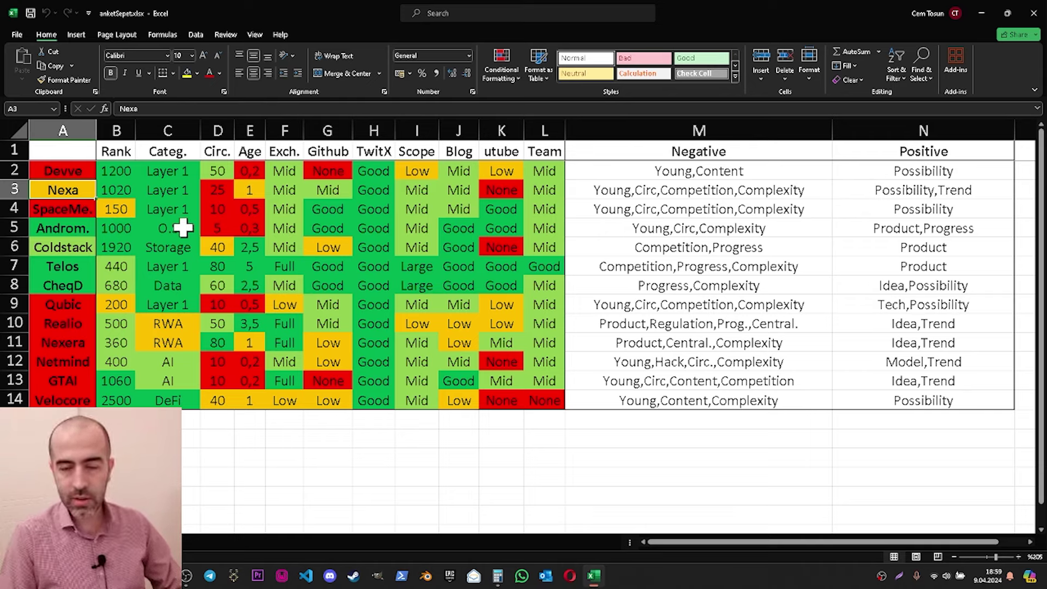
pyautogui.moveTo(121, 187); pyautogui.dragTo(542, 197)
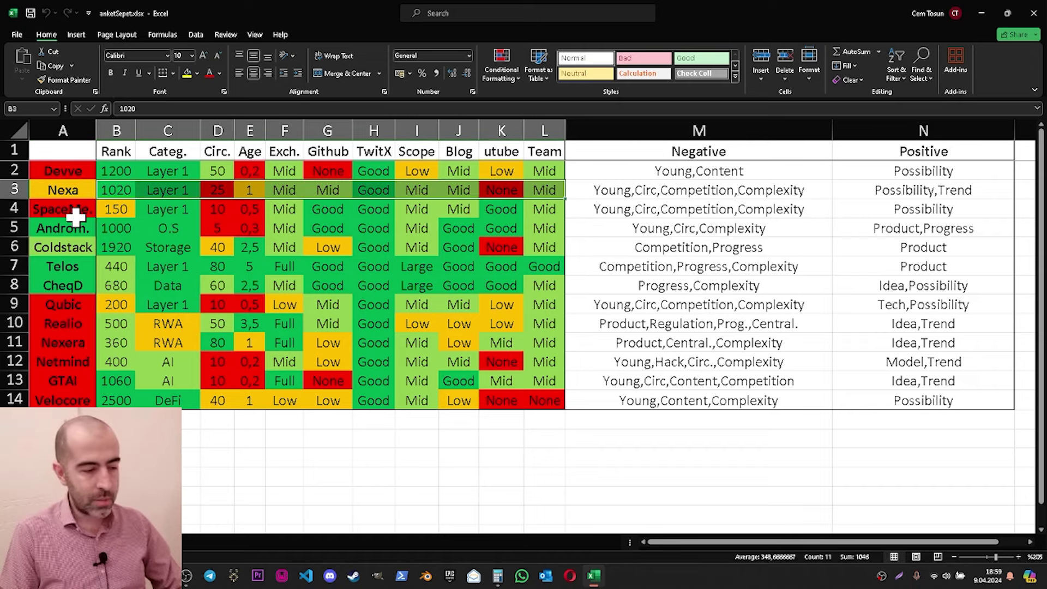
pyautogui.click(81, 192)
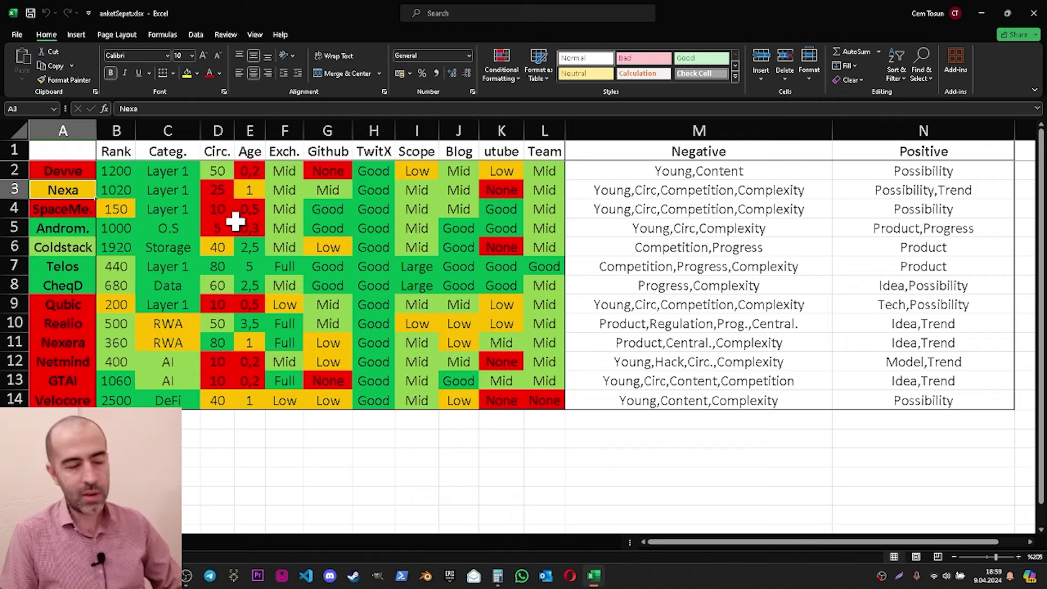
# Go over the red-named projects: Devve, SpaceMe. and the block from Qubic to Velocore.
pyautogui.click(63, 171)
pyautogui.click(69, 206)
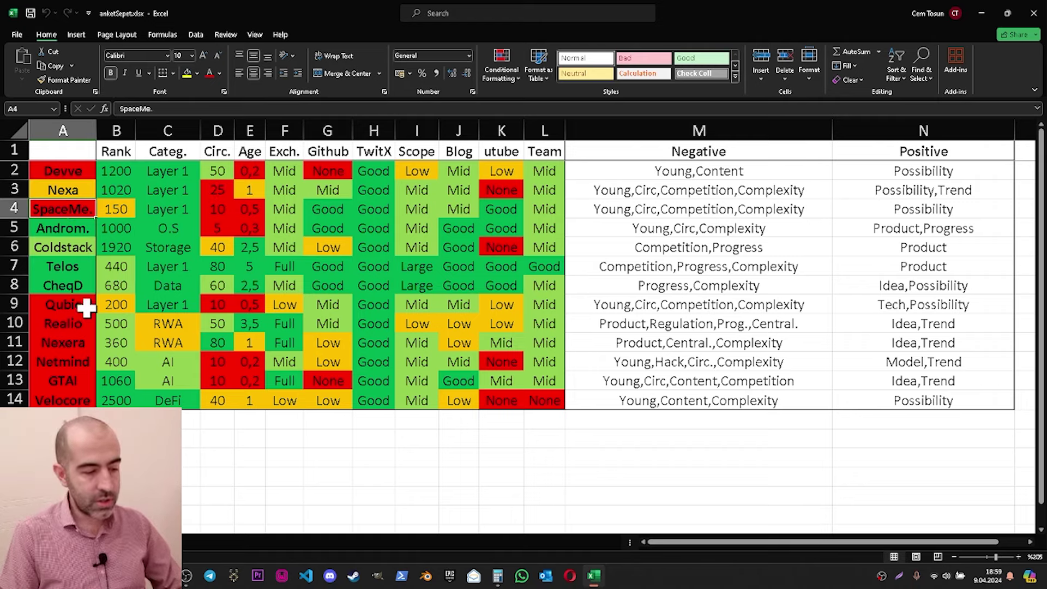
pyautogui.moveTo(87, 304); pyautogui.dragTo(89, 390)
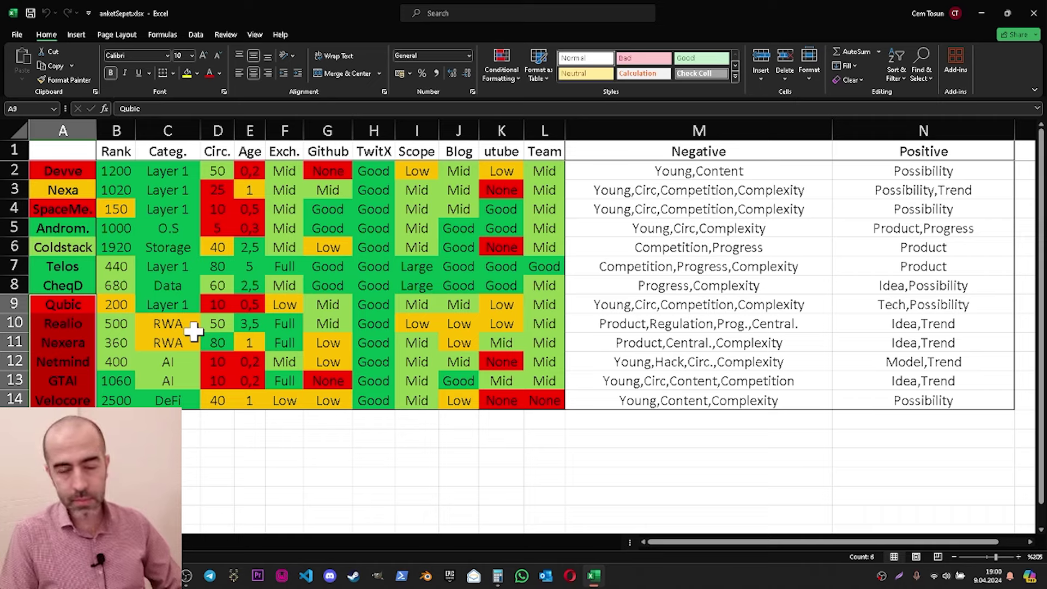
pyautogui.click(75, 171)
pyautogui.click(76, 208)
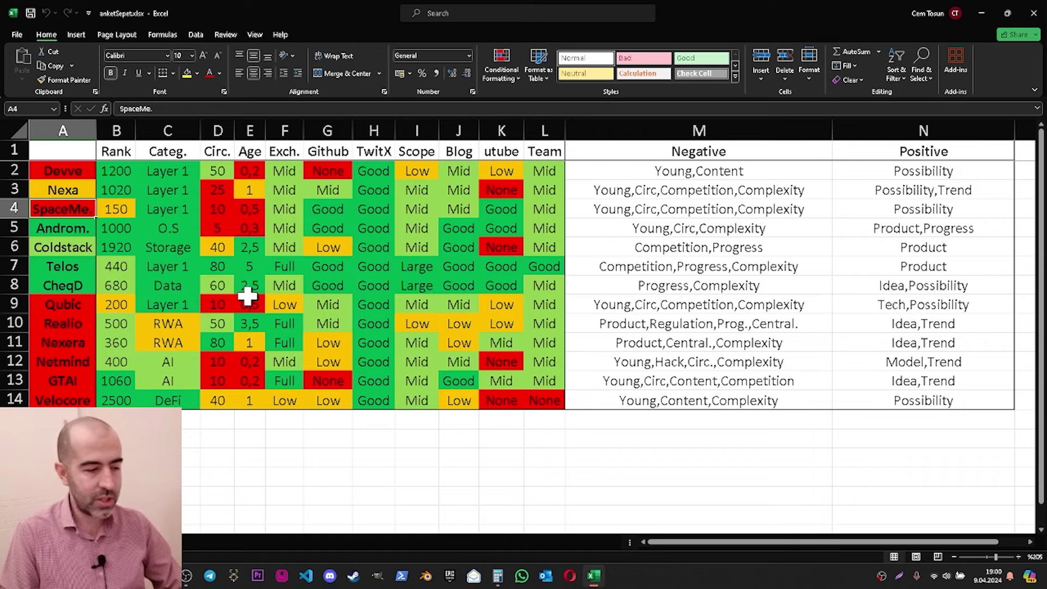
# Check Devve's Age and Github ratings as reasons for its red marking.
pyautogui.click(76, 171)
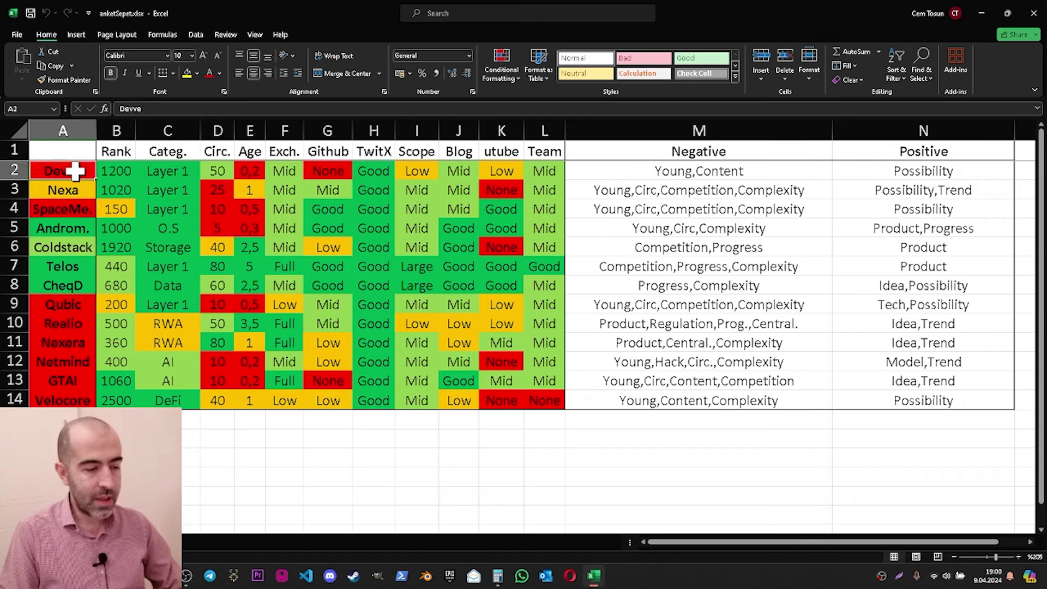
pyautogui.click(252, 173)
pyautogui.click(338, 171)
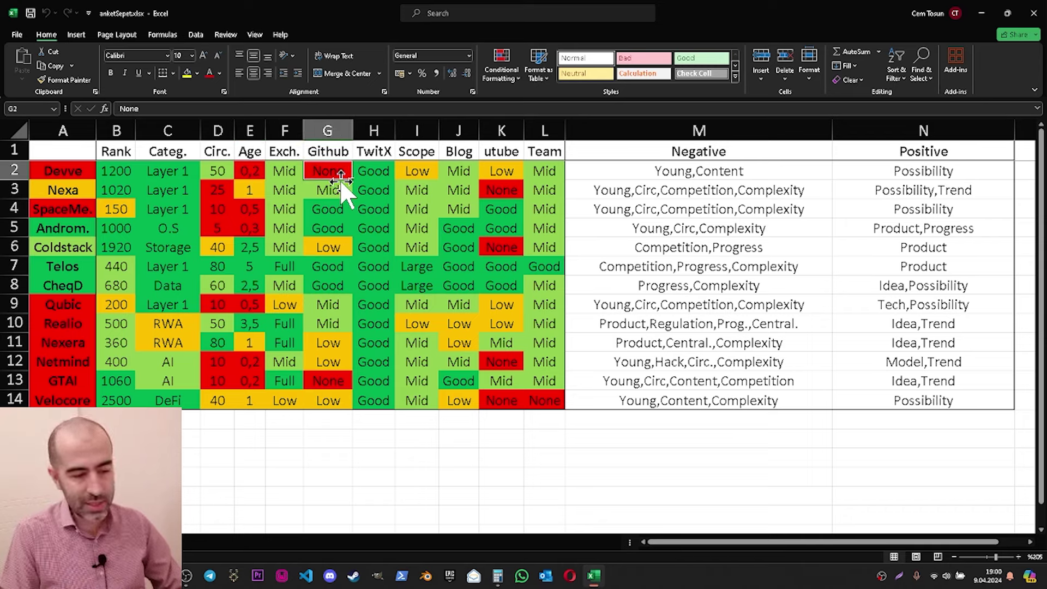
# Check SpaceMe.'s Age, Circ. and Rank ratings as reasons for its red marking.
pyautogui.click(75, 207)
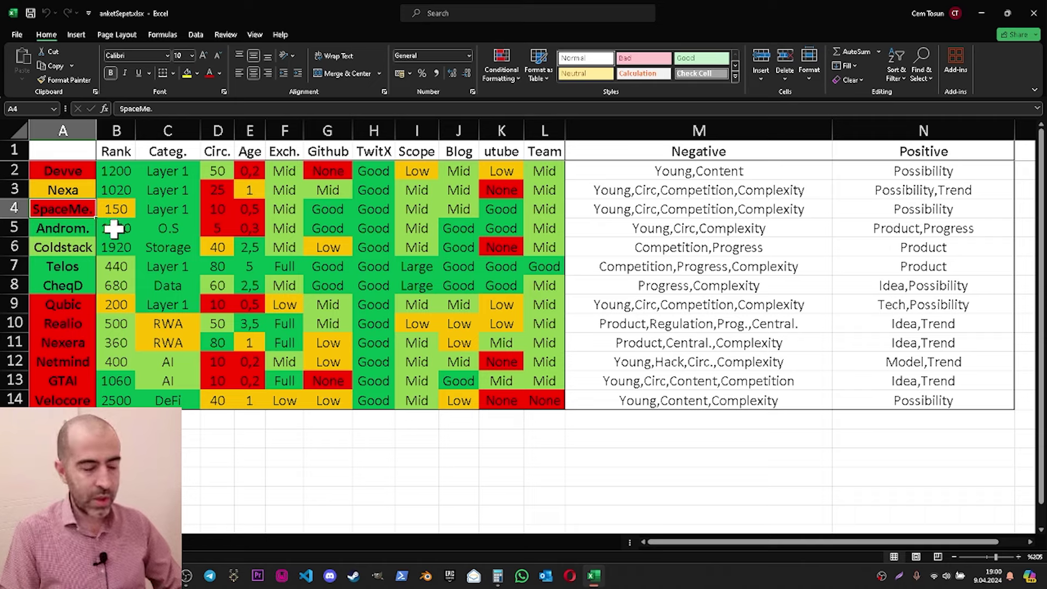
pyautogui.click(246, 214)
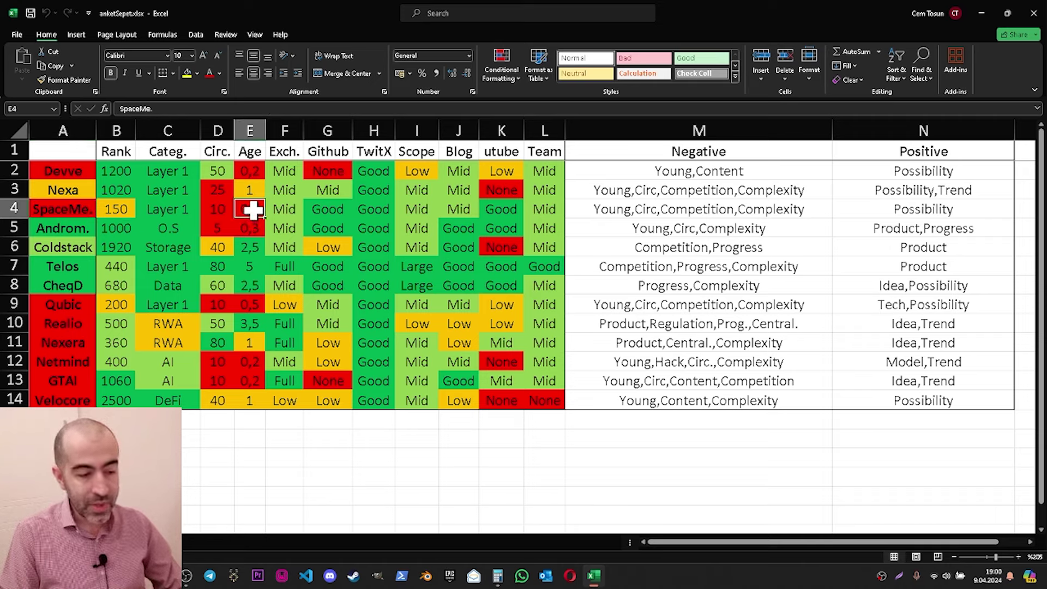
pyautogui.click(222, 209)
pyautogui.click(116, 210)
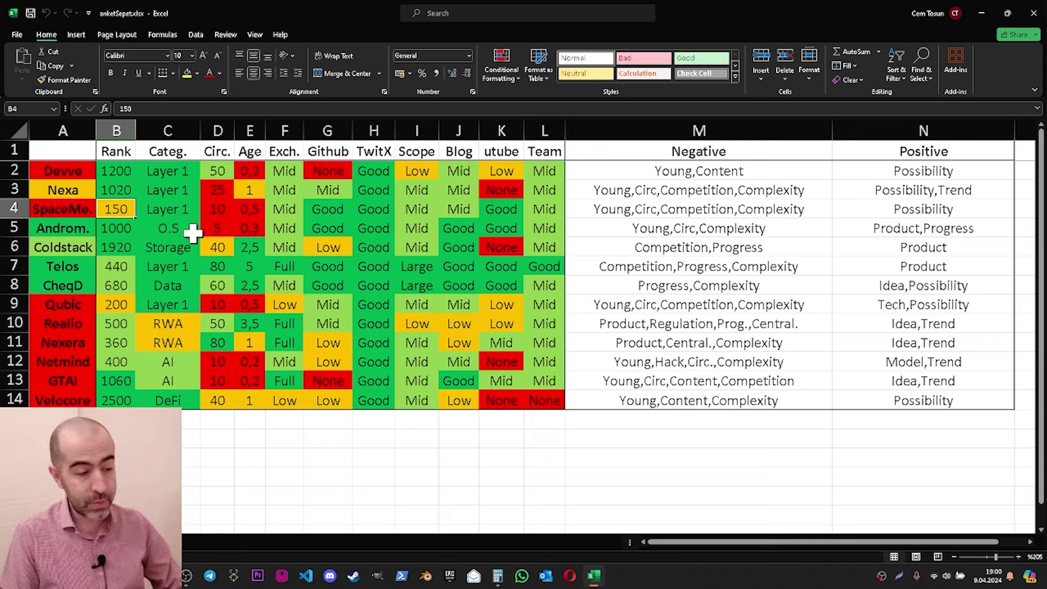
# Check Qubic's Age, Circ. and Rank ratings as reasons for its red marking.
pyautogui.click(83, 305)
pyautogui.click(240, 306)
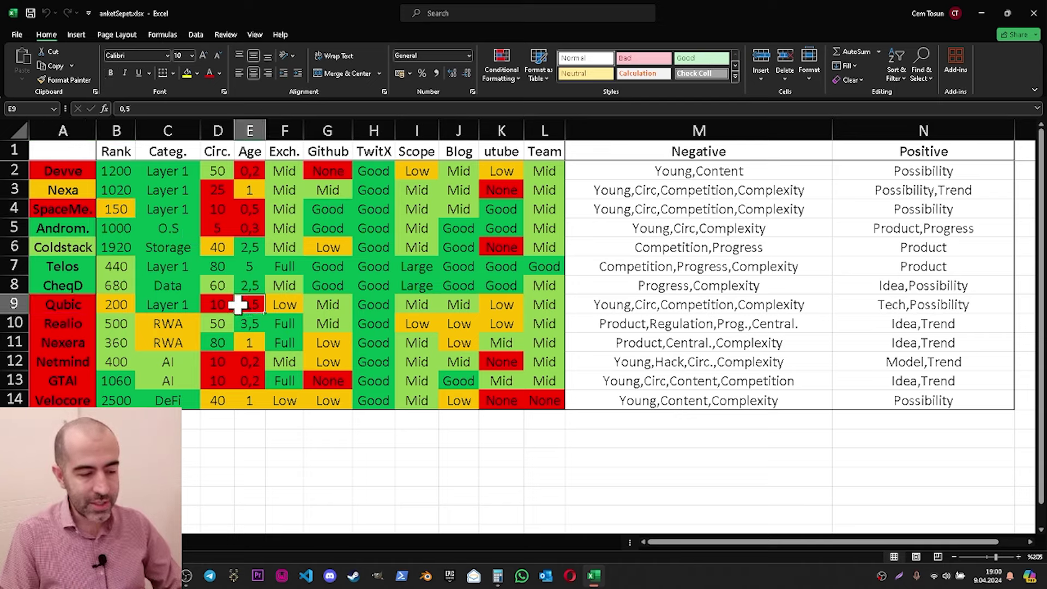
pyautogui.click(215, 304)
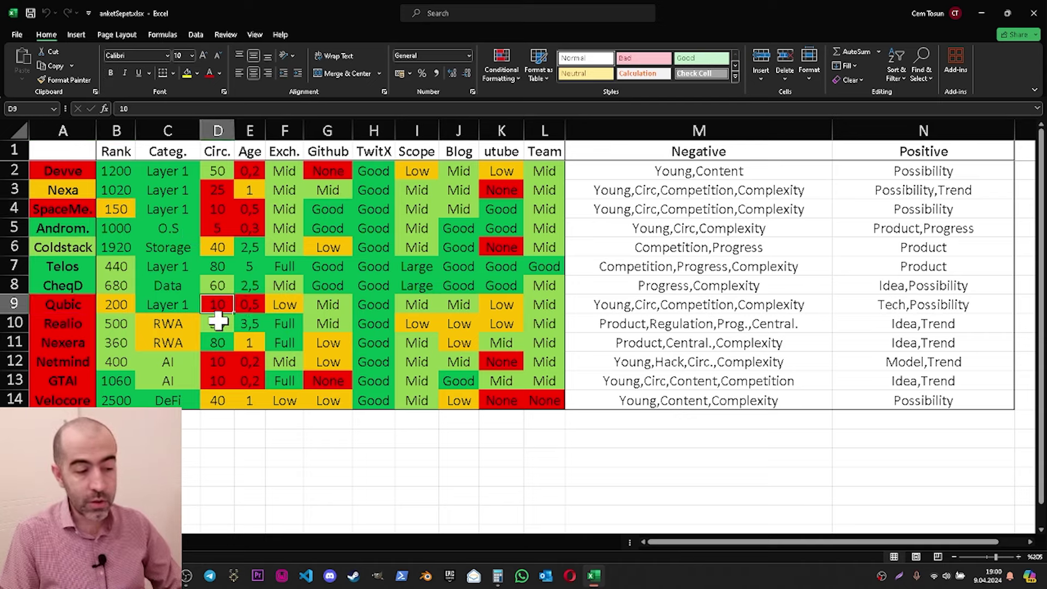
pyautogui.click(118, 303)
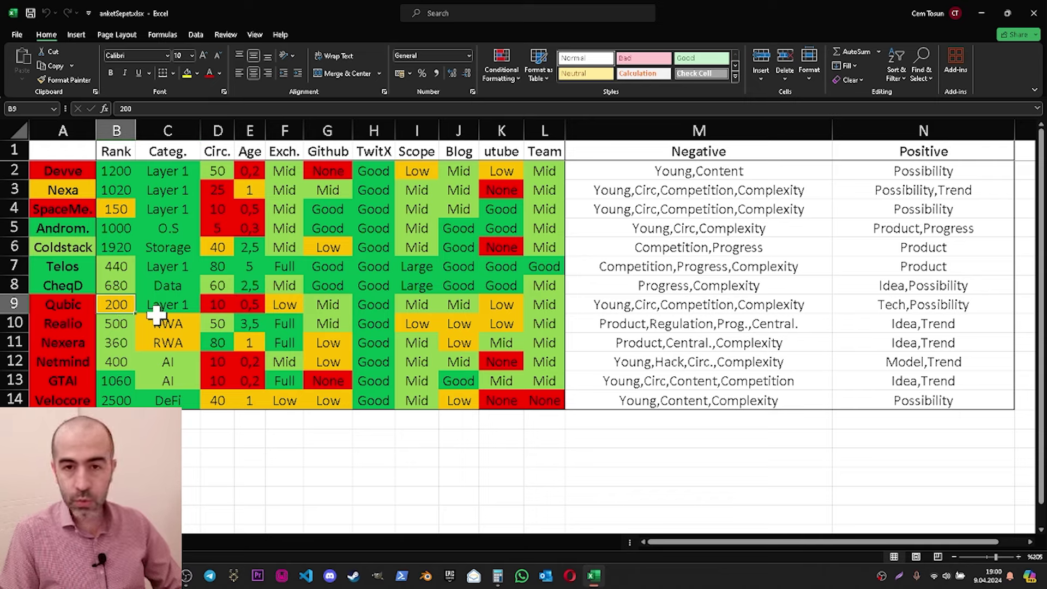
# Check the RWA category of Realio and Nexera, and the AI category and Circ. ratings of Netmind and GTAI.
pyautogui.moveTo(171, 322); pyautogui.dragTo(169, 340)
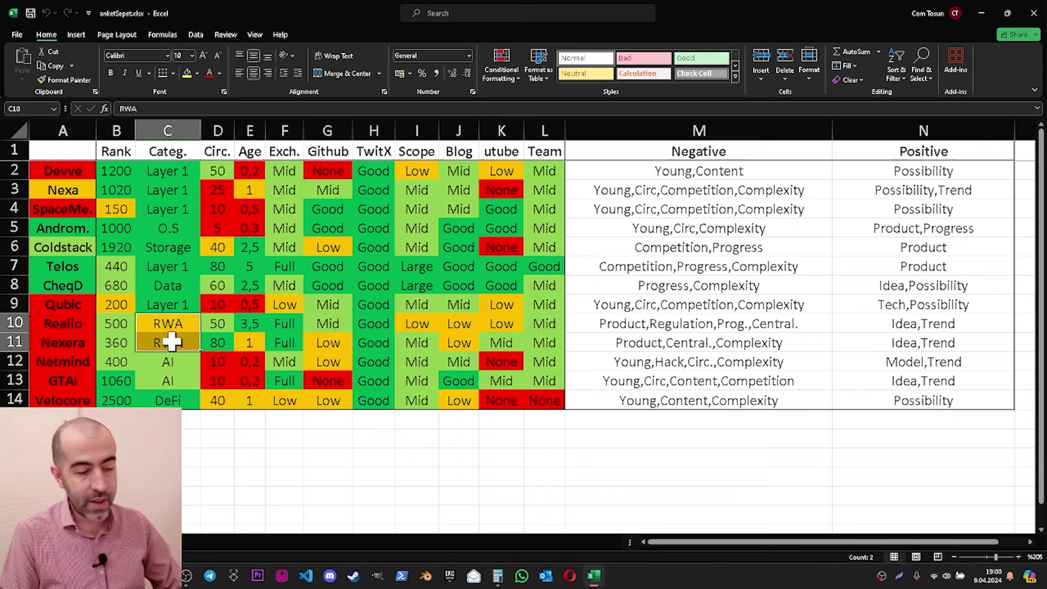
pyautogui.moveTo(70, 324); pyautogui.dragTo(69, 343)
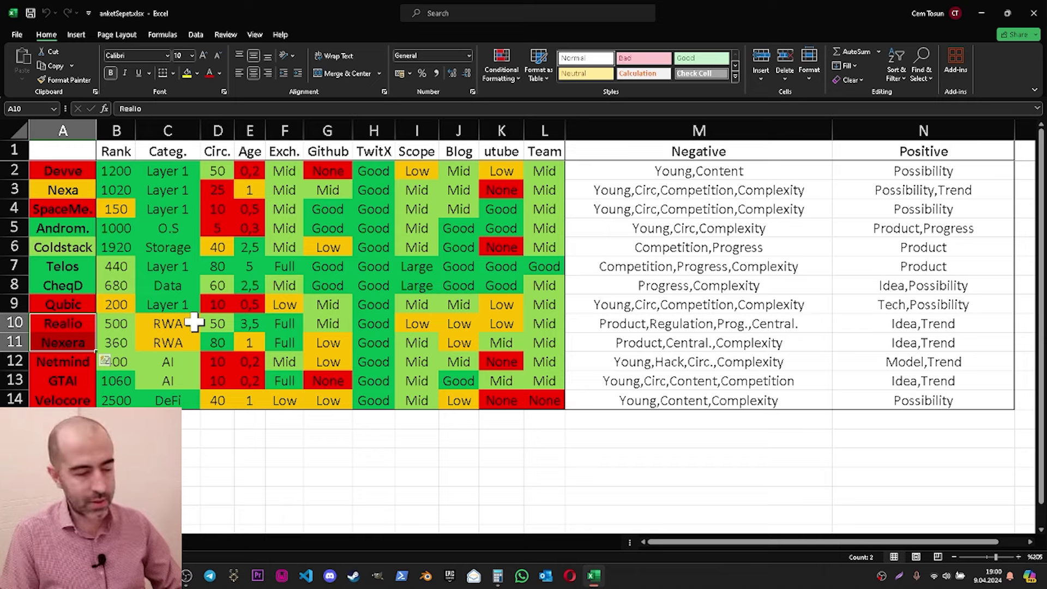
pyautogui.click(75, 361)
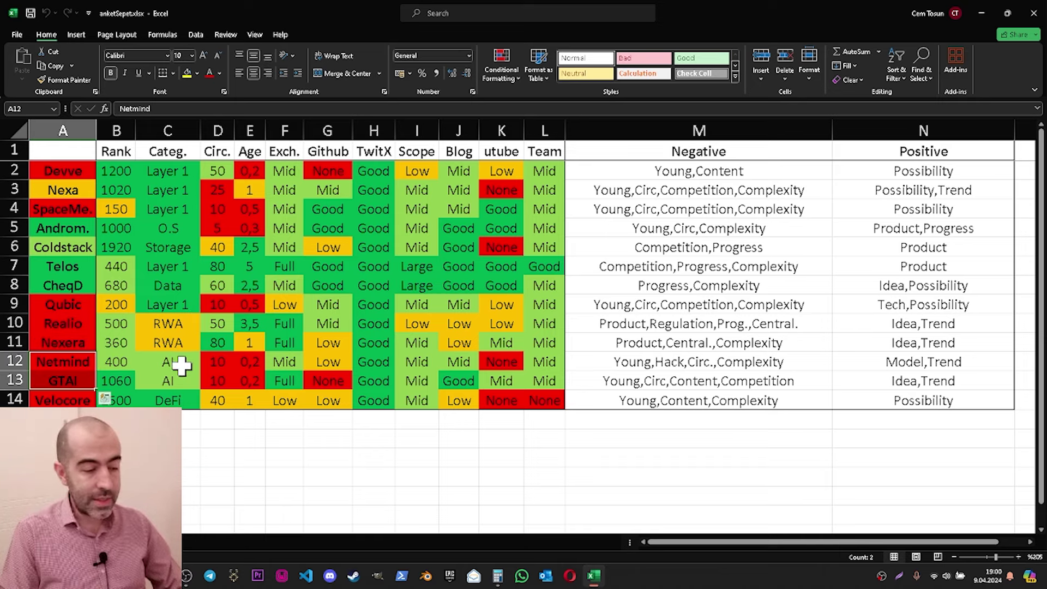
pyautogui.moveTo(175, 367); pyautogui.dragTo(175, 379)
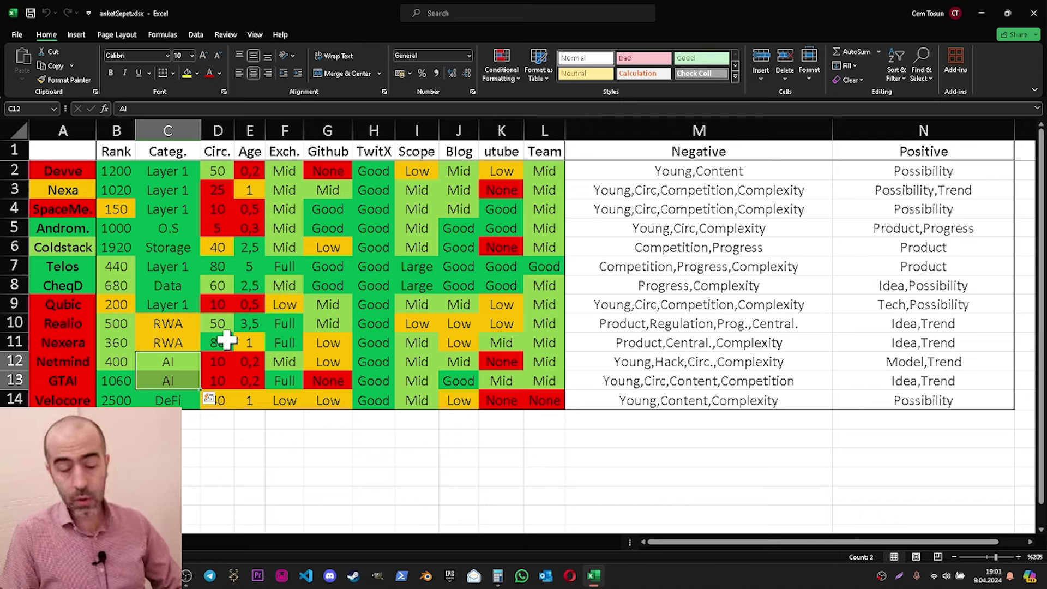
pyautogui.moveTo(250, 362); pyautogui.dragTo(225, 376)
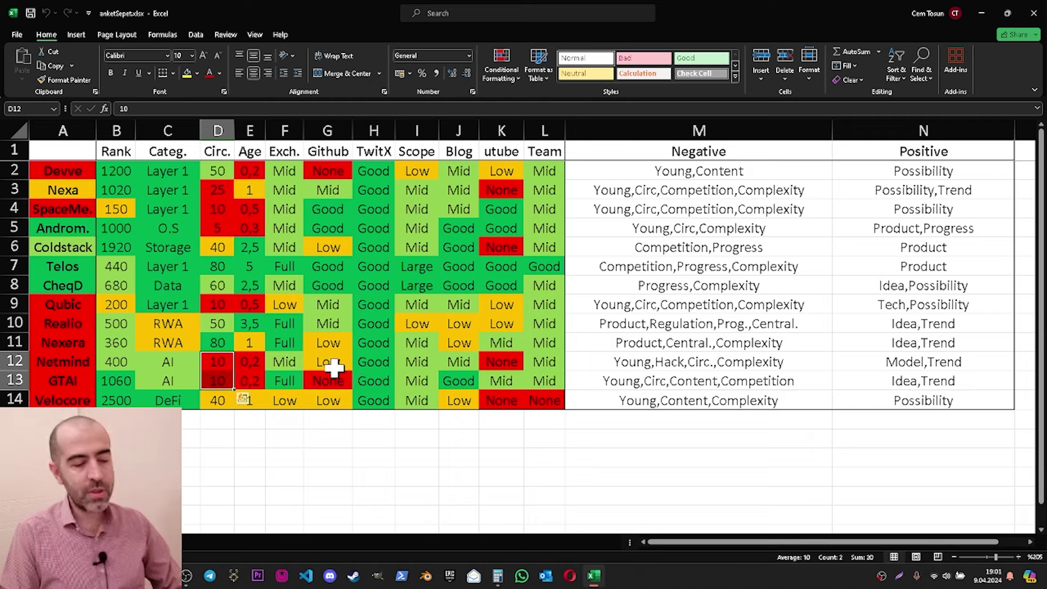
# Check GTAI's Github rating and Netmind's YouTube rating as reasons for the red marking of both projects.
pyautogui.click(333, 380)
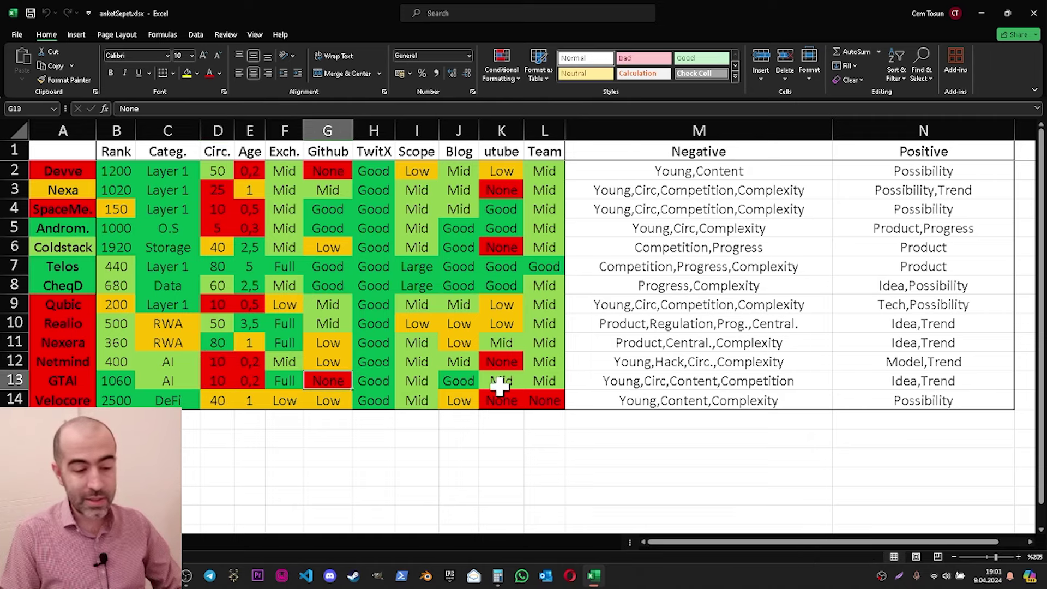
pyautogui.click(504, 364)
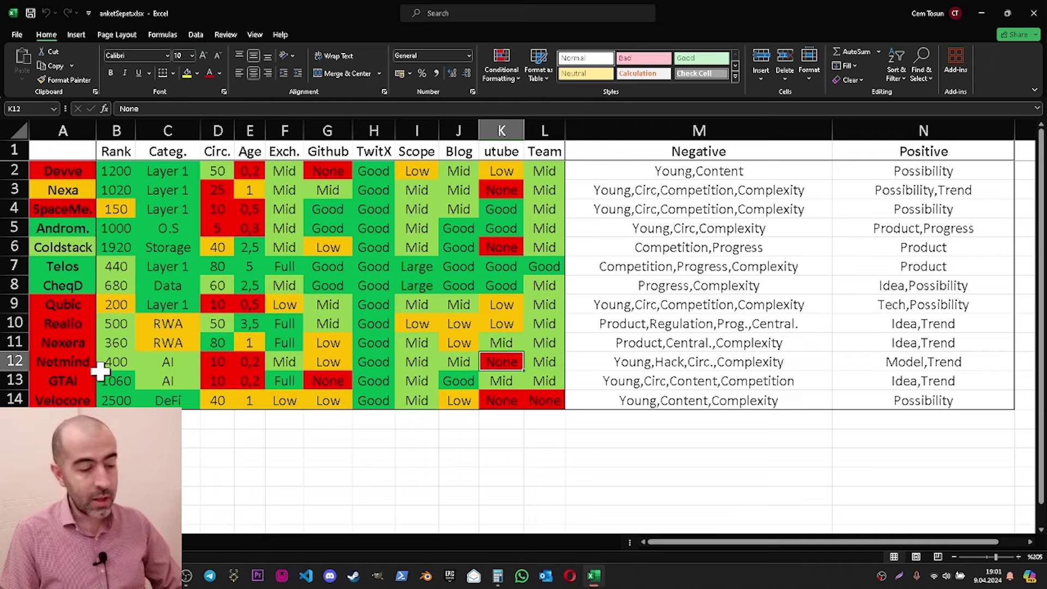
pyautogui.moveTo(82, 362); pyautogui.dragTo(82, 377)
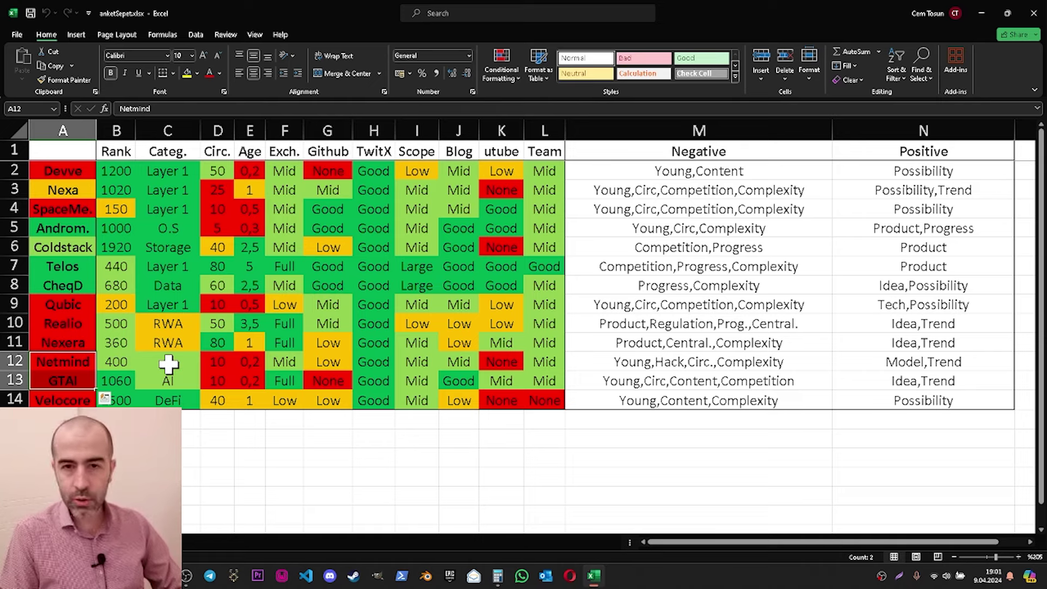
# Check Velocore's DeFi category and its Team and YouTube ratings as reasons for its red marking.
pyautogui.click(89, 398)
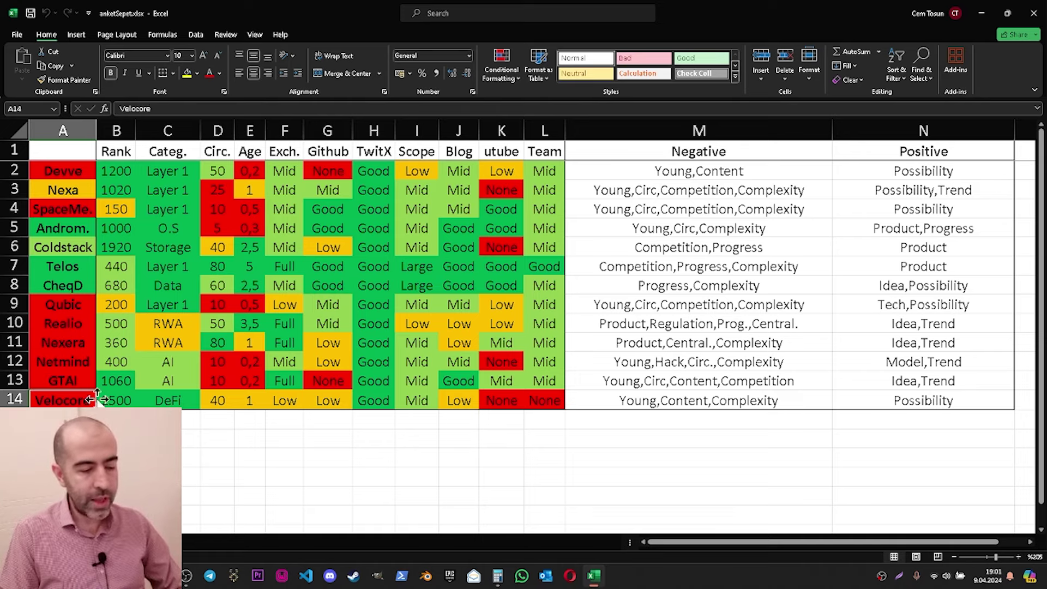
pyautogui.click(191, 401)
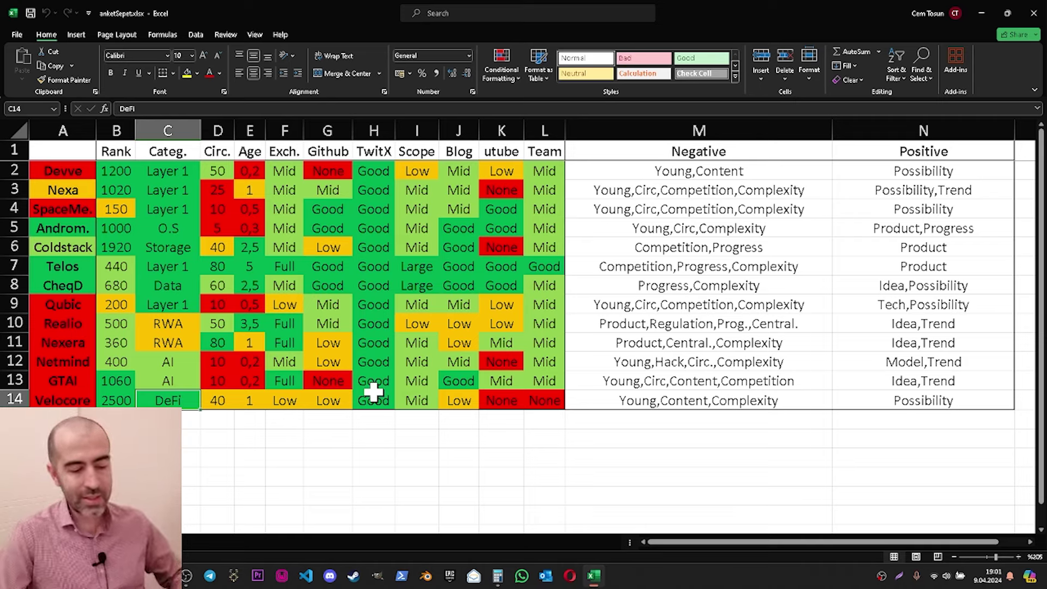
pyautogui.click(540, 398)
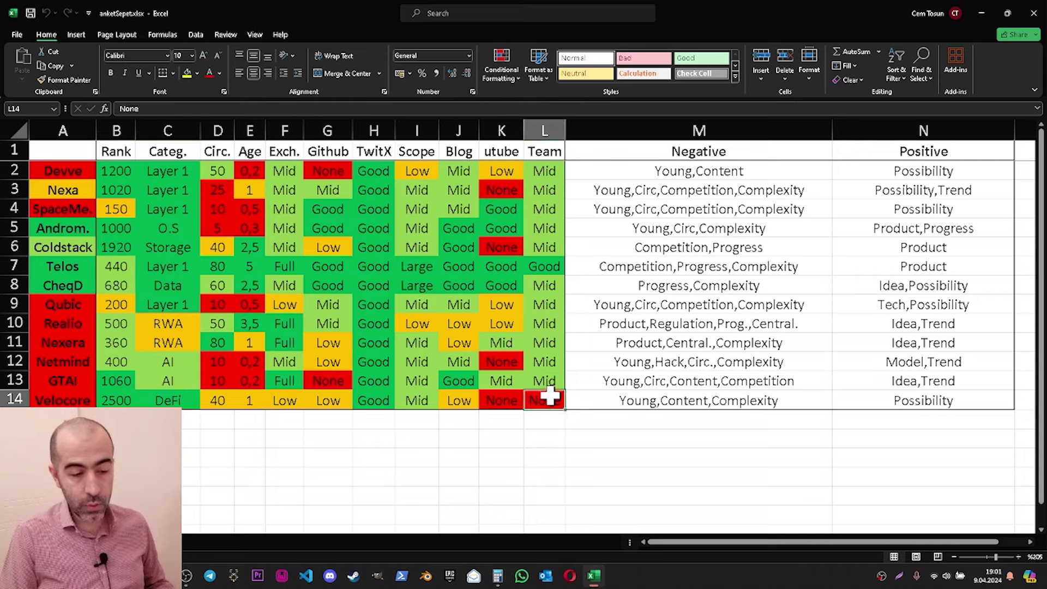
pyautogui.click(501, 404)
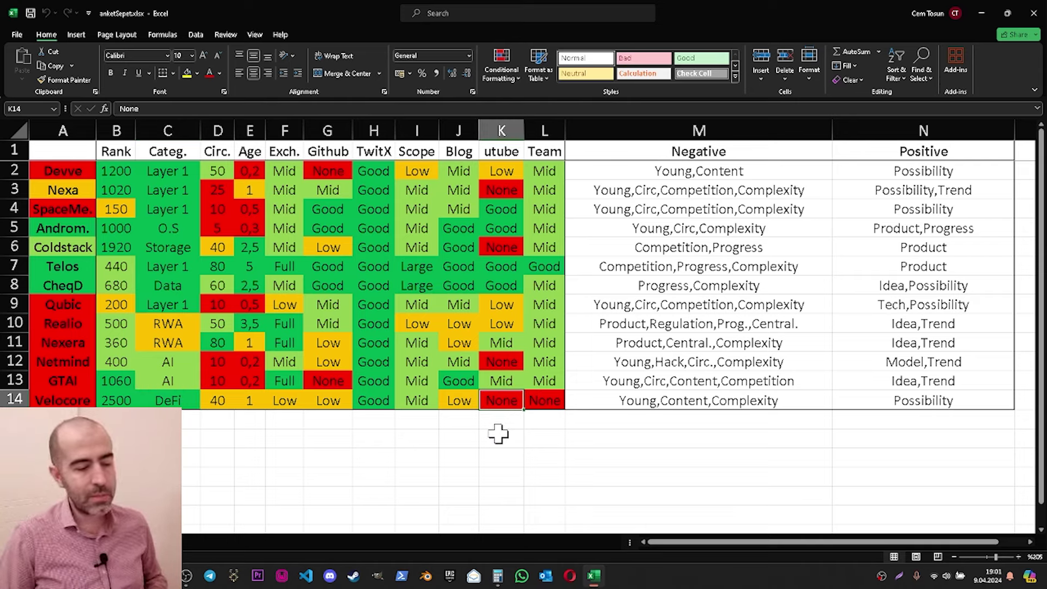
pyautogui.click(88, 400)
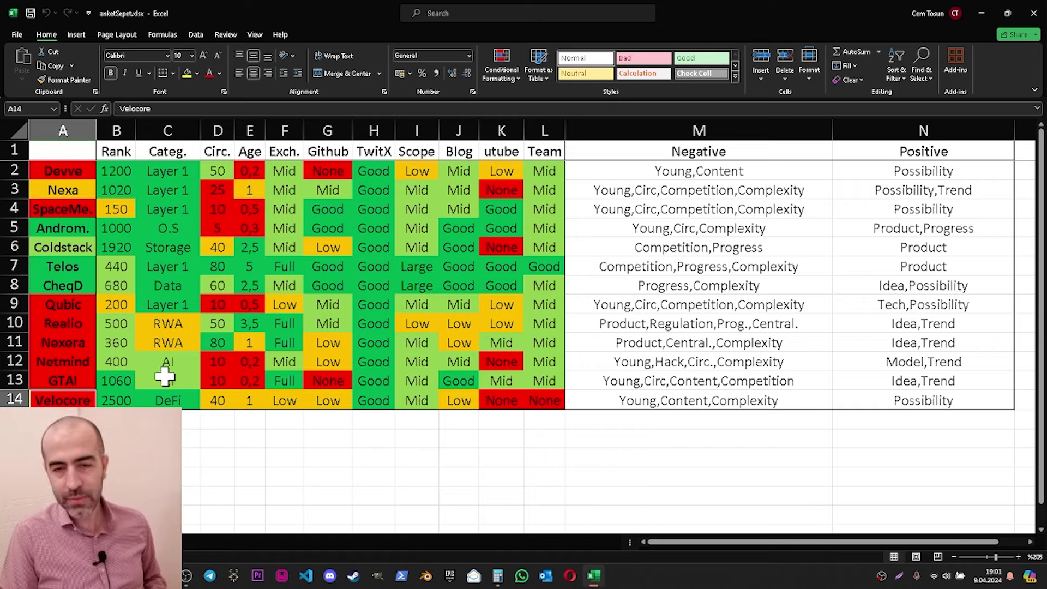
# Look over the verdict colours of the projects from Devve to GTAI together.
pyautogui.moveTo(80, 172); pyautogui.dragTo(68, 381)
pyautogui.click(374, 322)
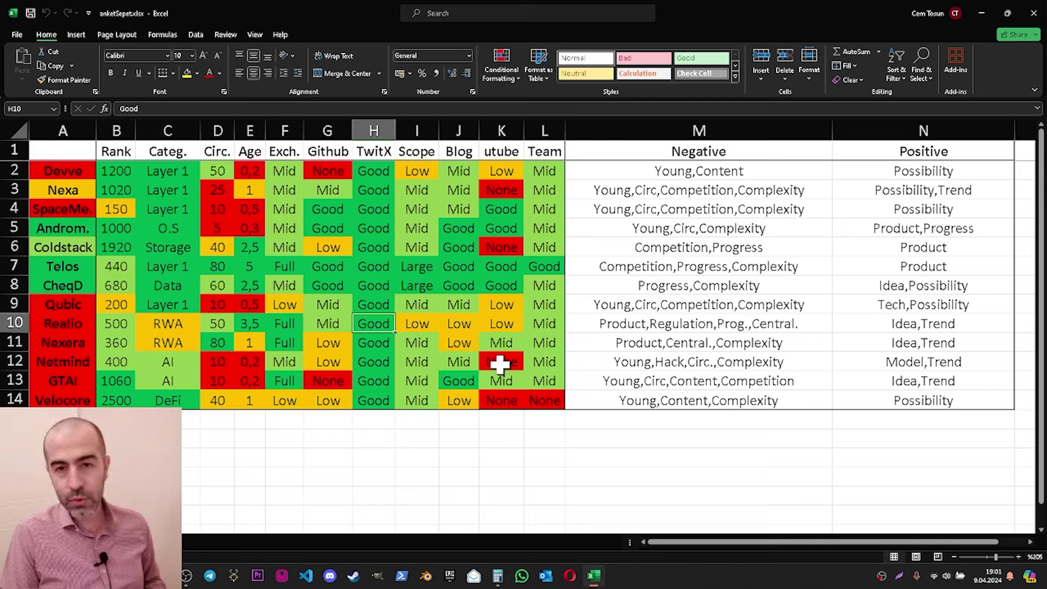